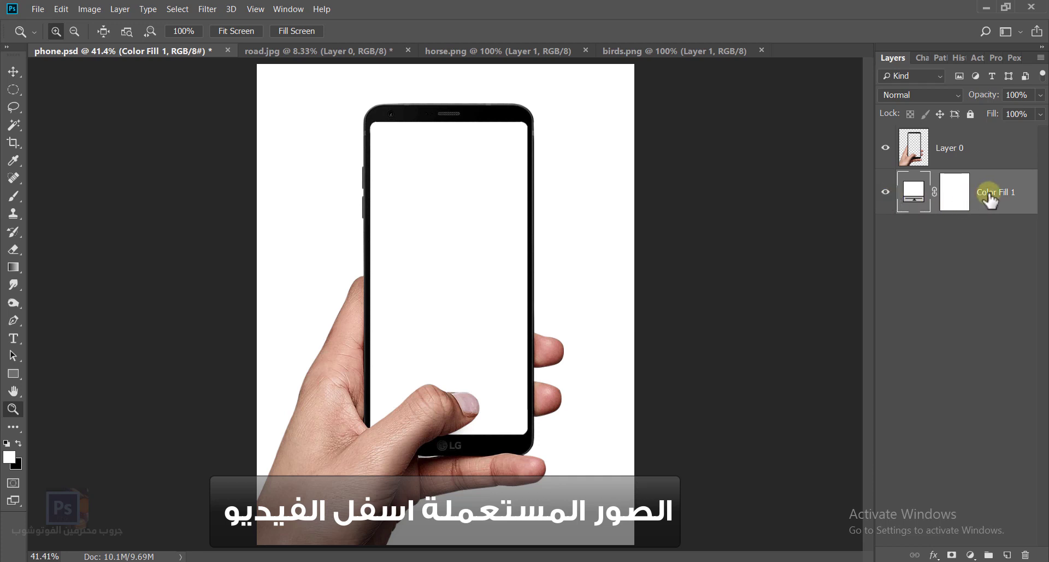
- Delete the white Color Fill 1 layer beneath the phone layer
{"action": "key", "text": "Delete"}
{"action": "right_click", "coordinate": [488, 300]}
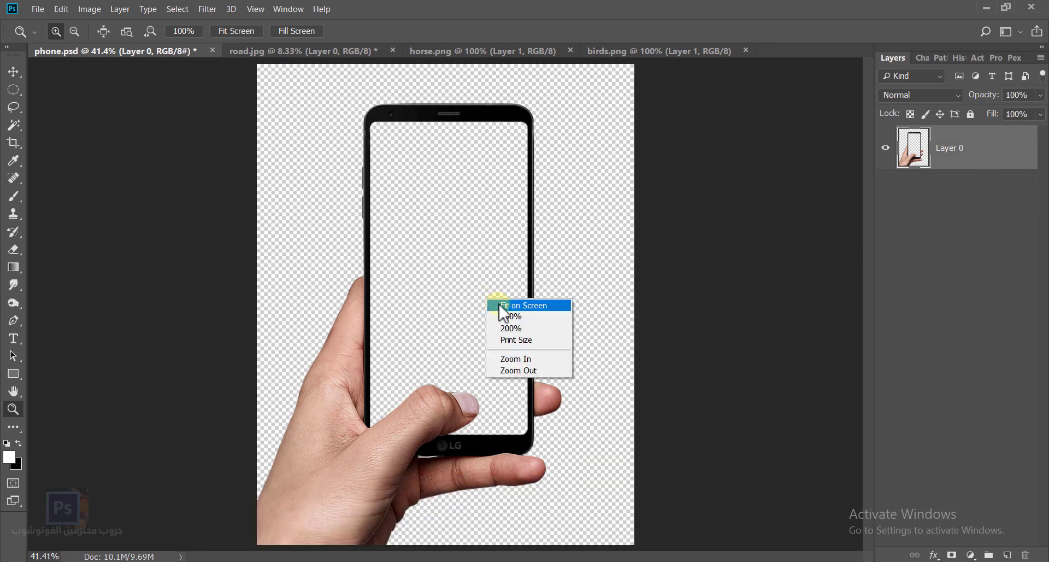
{"action": "left_click", "coordinate": [501, 305]}
- Add a gradient fill layer using the Black, White gradient preset
{"action": "left_click", "coordinate": [971, 555]}
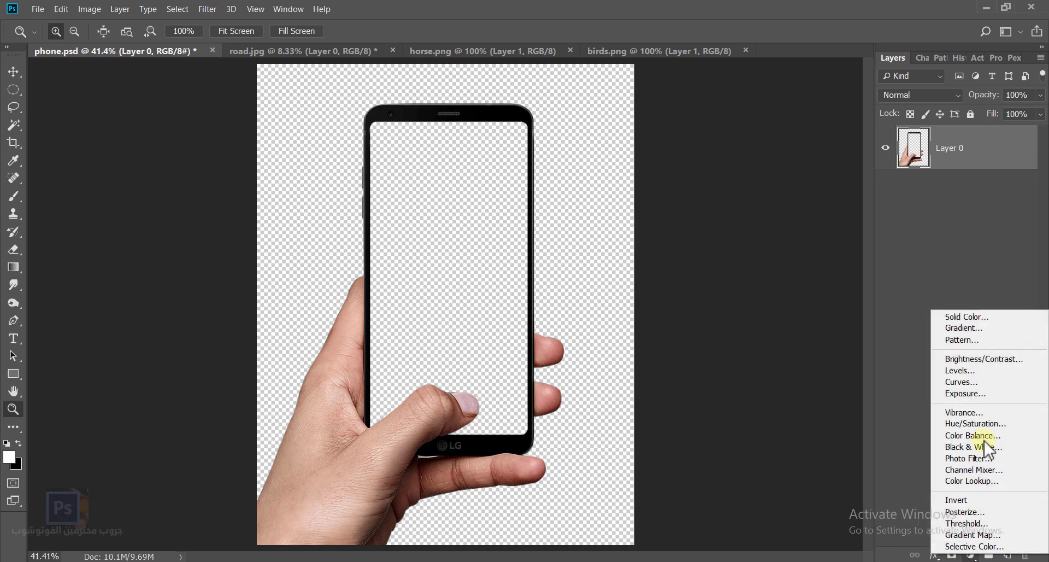
{"action": "left_click", "coordinate": [995, 329]}
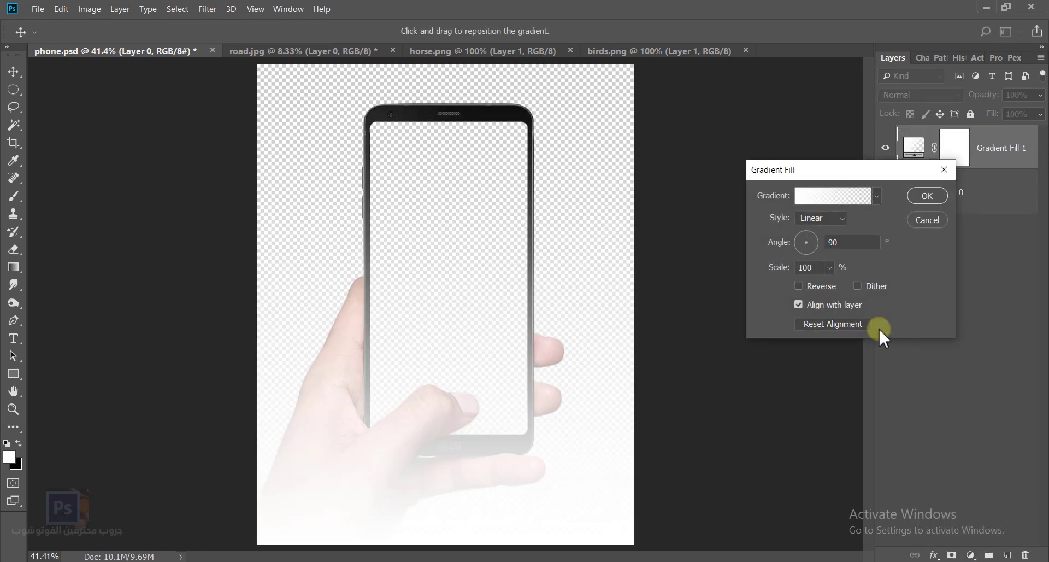
{"action": "left_click", "coordinate": [834, 203]}
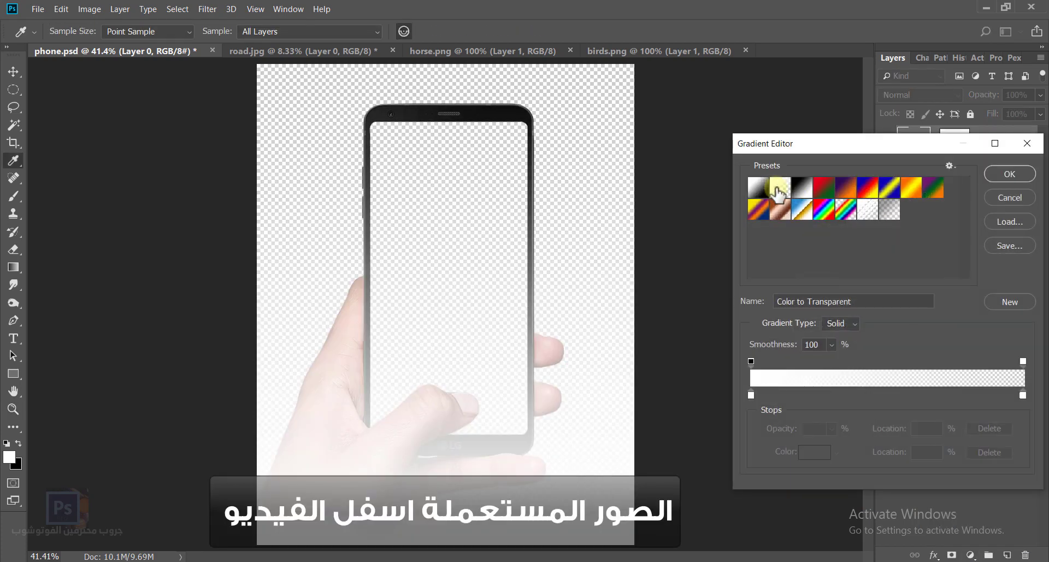
{"action": "left_click", "coordinate": [803, 191]}
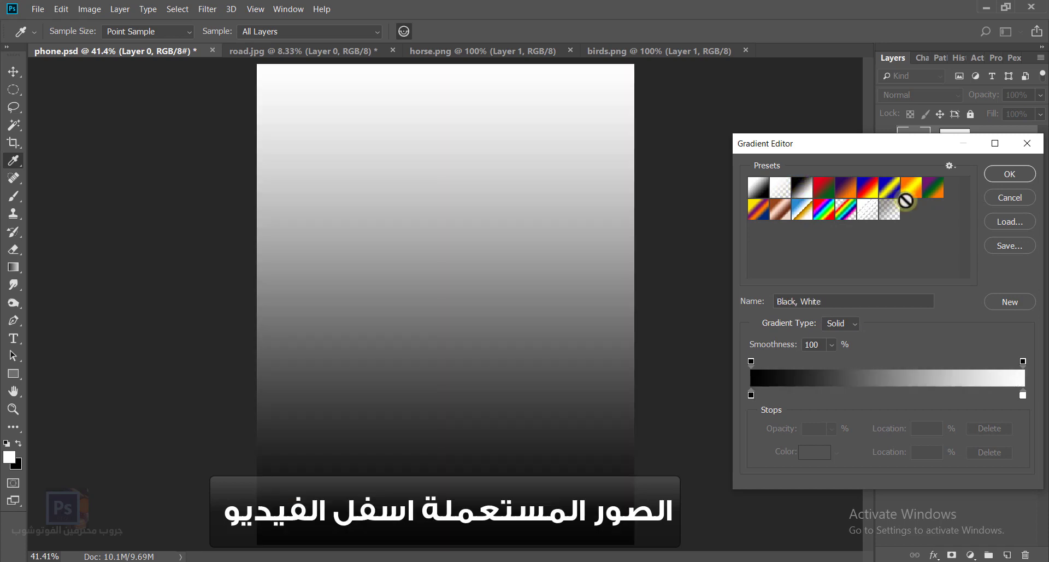
{"action": "left_click", "coordinate": [1008, 172]}
- Make the gradient fill Radial and reversed, with its scale set to 242%
{"action": "left_click", "coordinate": [833, 221]}
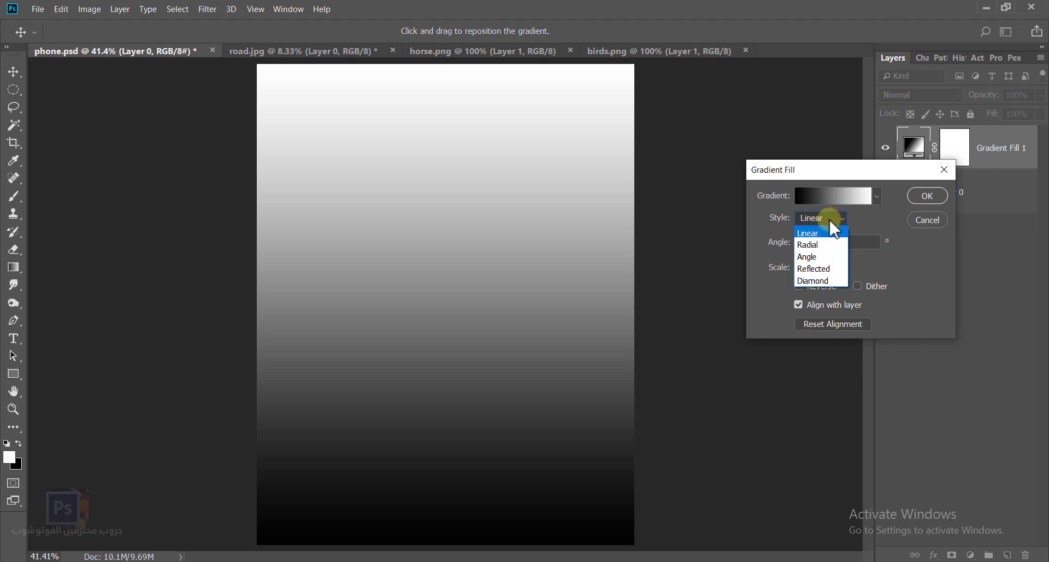
{"action": "left_click", "coordinate": [833, 246]}
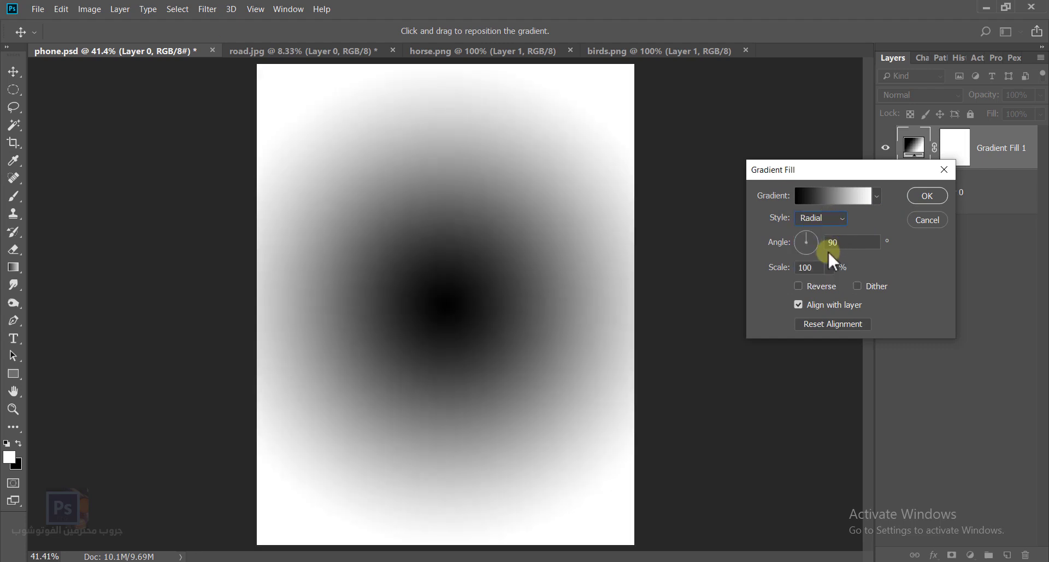
{"action": "left_click", "coordinate": [799, 286]}
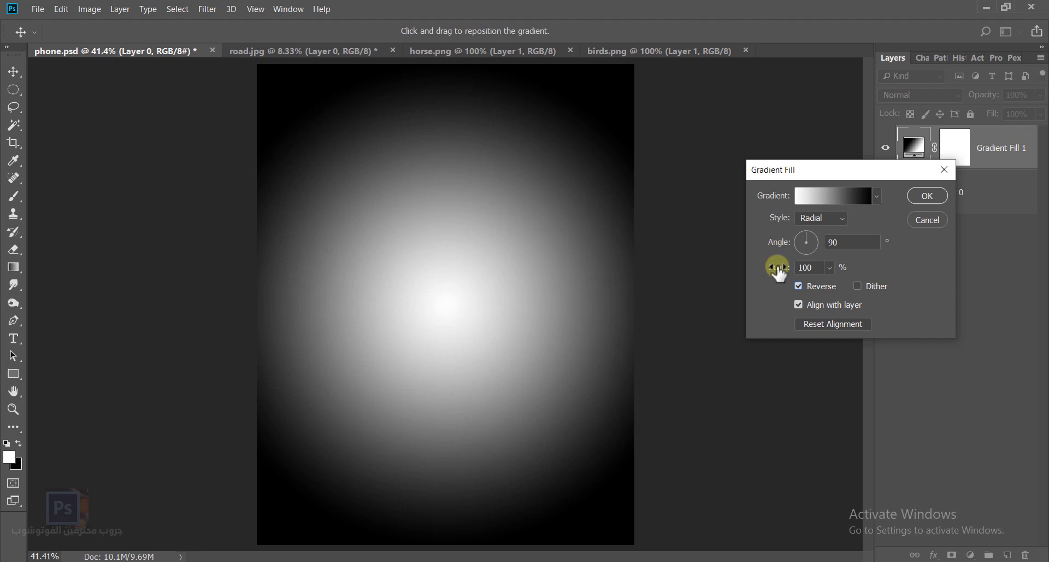
{"action": "left_click_drag", "start_coordinate": [778, 270], "coordinate": [874, 267]}
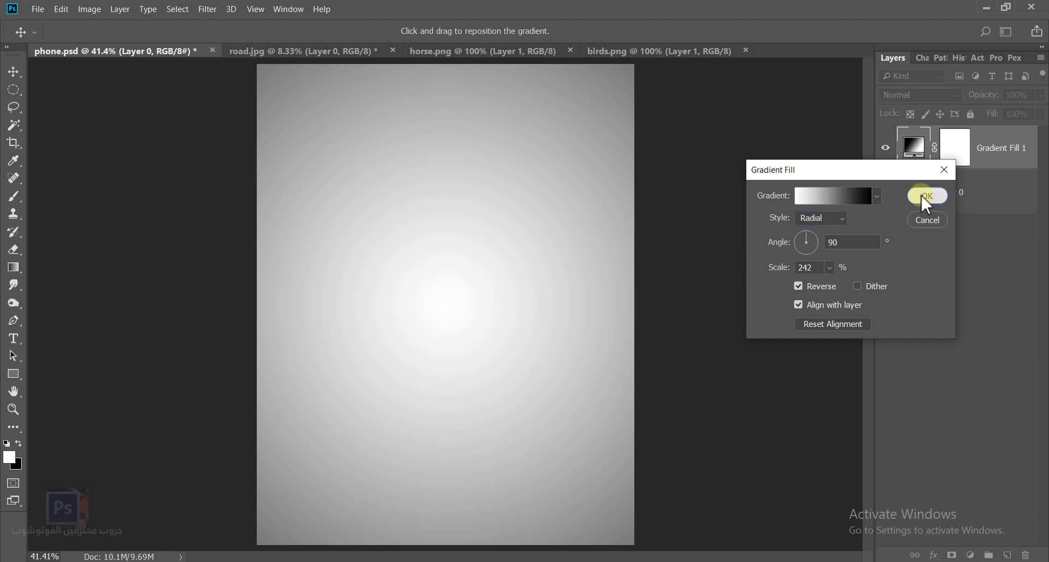
{"action": "left_click", "coordinate": [926, 197]}
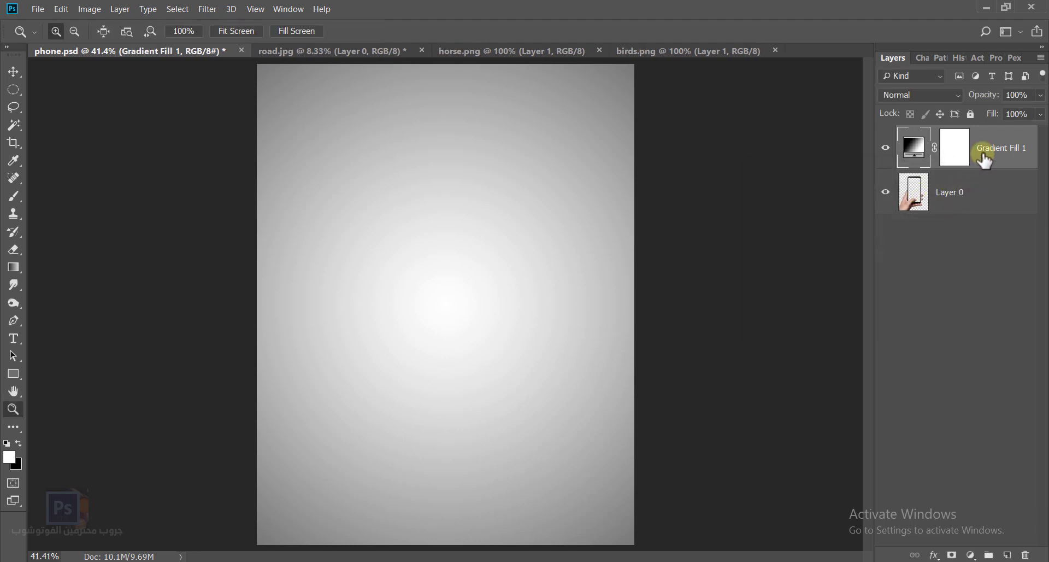
- Move the gradient fill layer below the phone layer so it serves as the background
{"action": "left_click_drag", "start_coordinate": [985, 160], "coordinate": [986, 206]}
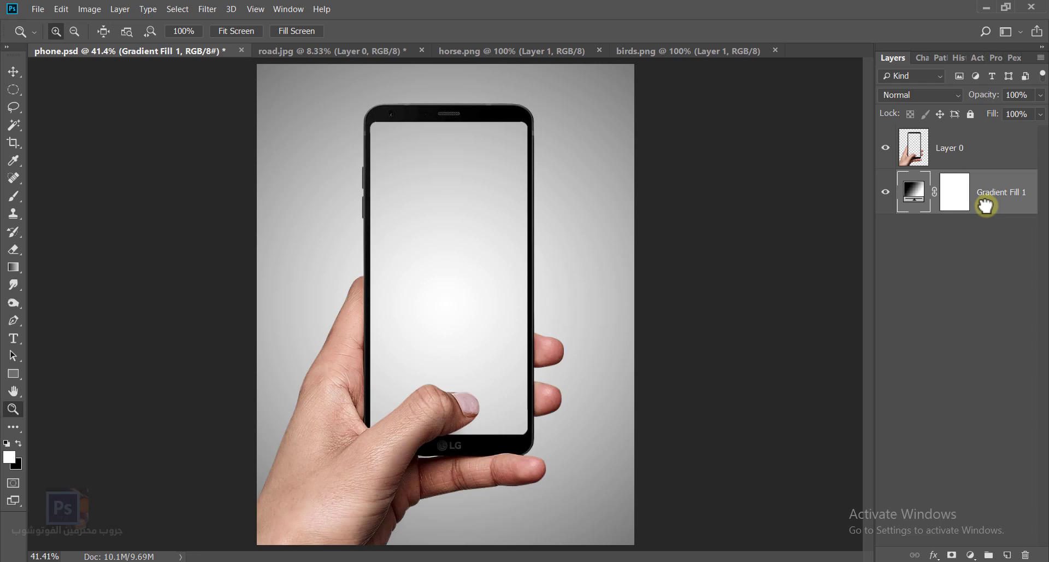
{"action": "right_click", "coordinate": [488, 286]}
{"action": "left_click", "coordinate": [496, 294], "text": "alt"}
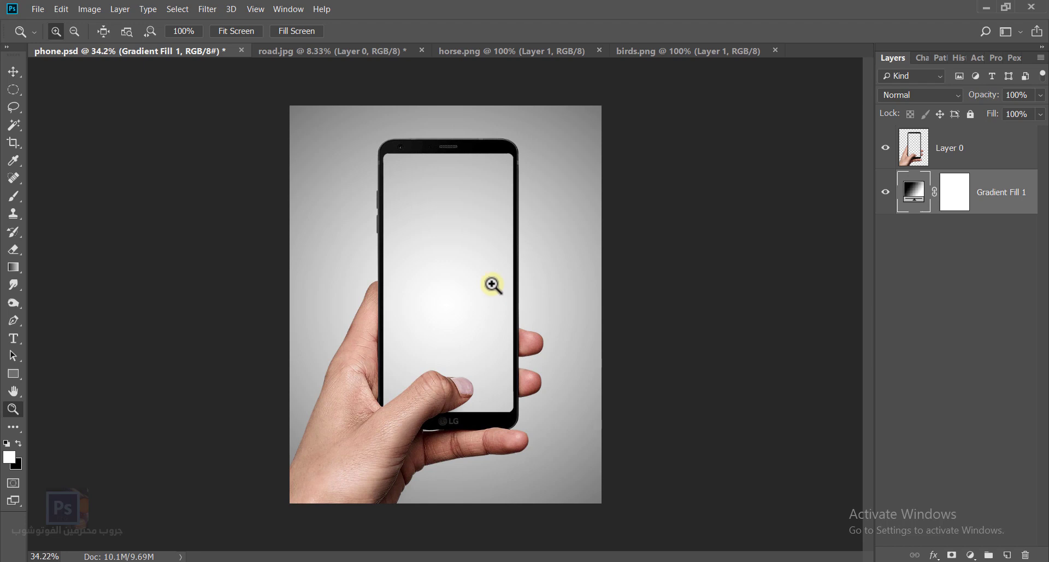
- Copy the photo from road.jpg into phone.psd as a layer between the phone and the gradient fill
{"action": "left_click", "coordinate": [381, 52]}
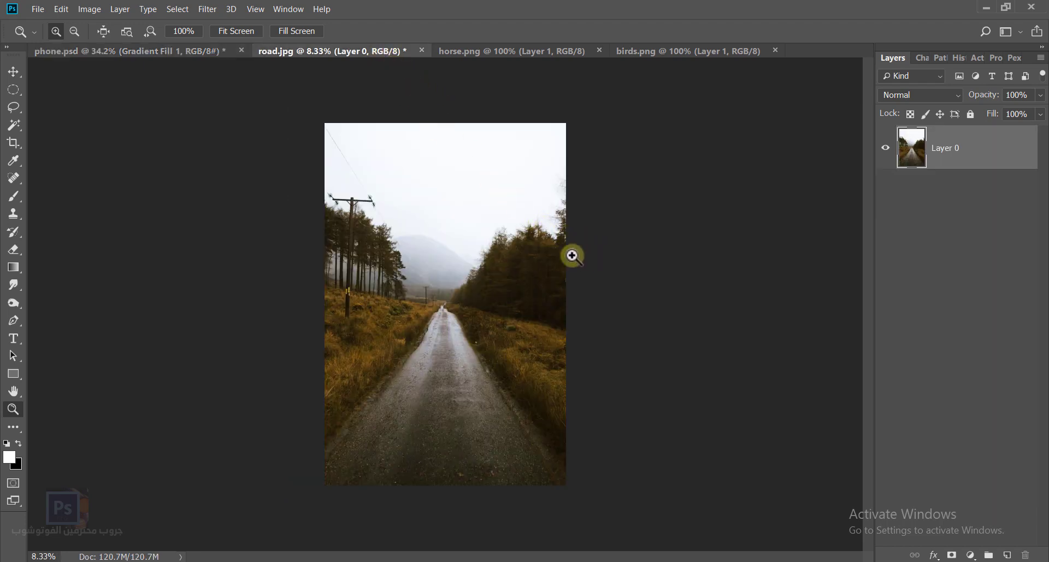
{"action": "left_click", "coordinate": [14, 71]}
{"action": "left_click_drag", "start_coordinate": [401, 226], "coordinate": [448, 224]}
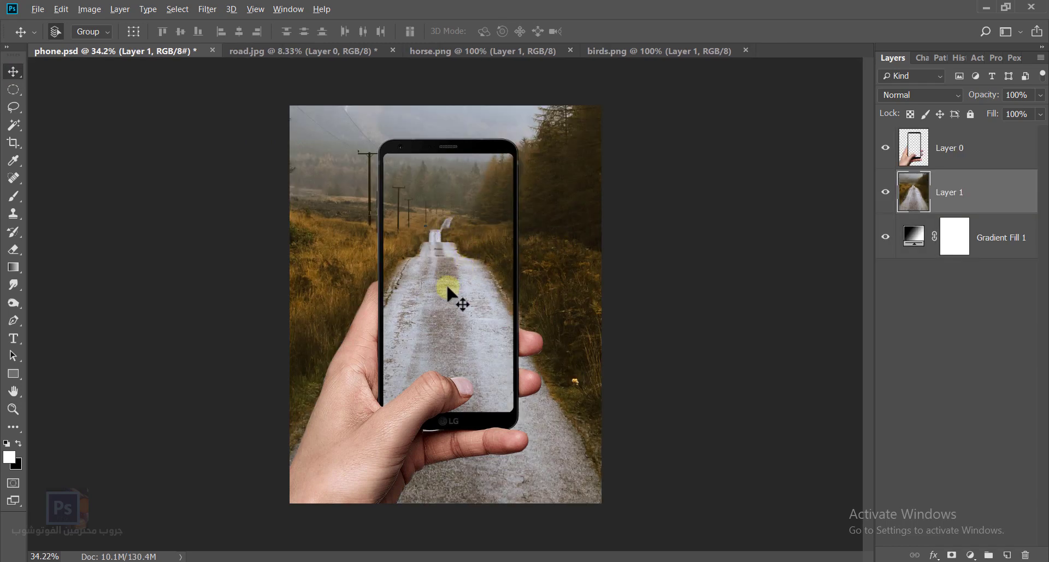
- Free-transform the road layer and scale it proportionally to about 40.67%
{"action": "scroll", "coordinate": [457, 297], "scroll_direction": "down", "scroll_amount": 1}
{"action": "scroll", "coordinate": [449, 295], "scroll_direction": "down", "scroll_amount": 1}
{"action": "left_click_drag", "start_coordinate": [449, 295], "coordinate": [452, 300]}
{"action": "scroll", "coordinate": [451, 305], "scroll_direction": "down", "scroll_amount": 1}
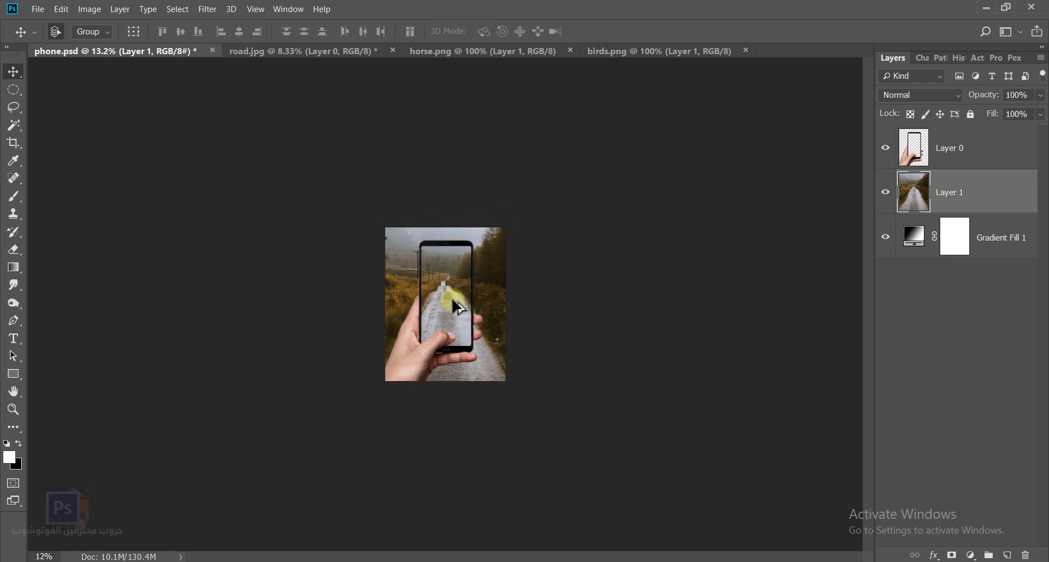
{"action": "scroll", "coordinate": [457, 307], "scroll_direction": "down", "scroll_amount": 1}
{"action": "key", "text": "ctrl+t"}
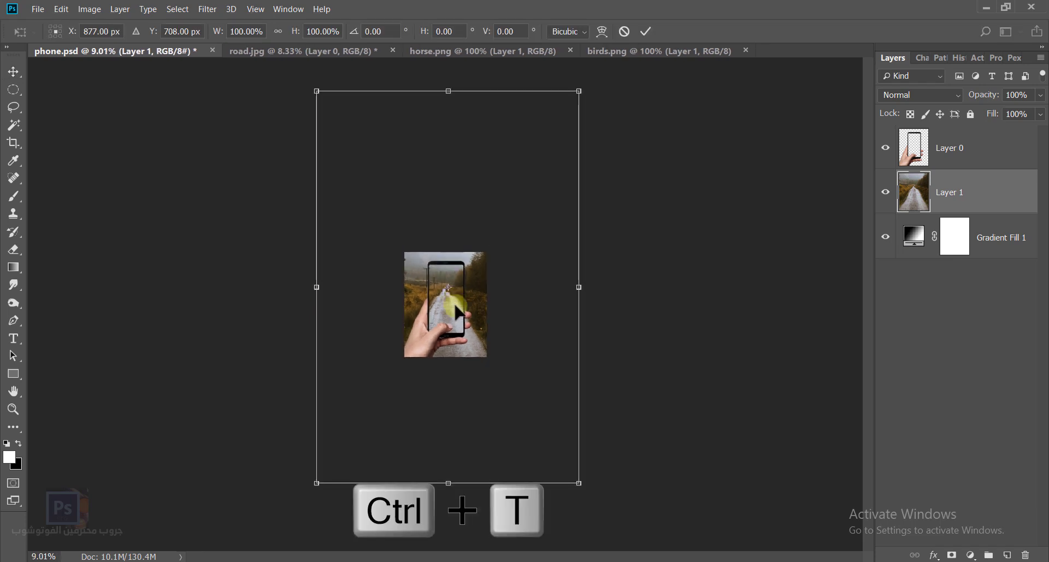
{"action": "left_click_drag", "start_coordinate": [579, 484], "coordinate": [511, 377]}
{"action": "scroll", "coordinate": [440, 323], "scroll_direction": "up", "scroll_amount": 1}
{"action": "scroll", "coordinate": [440, 323], "scroll_direction": "up", "scroll_amount": 2}
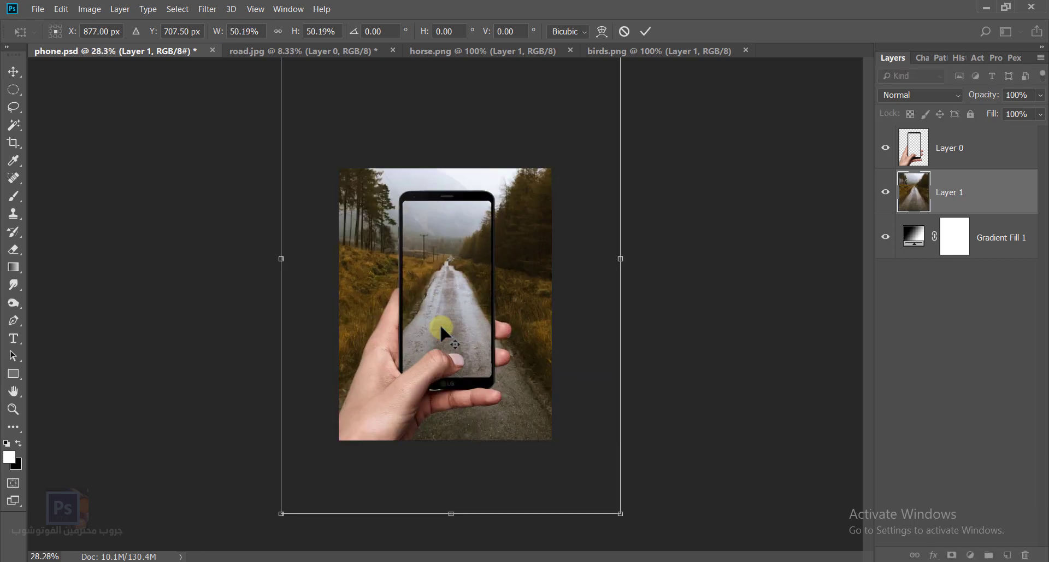
{"action": "scroll", "coordinate": [468, 354], "scroll_direction": "down", "scroll_amount": 1}
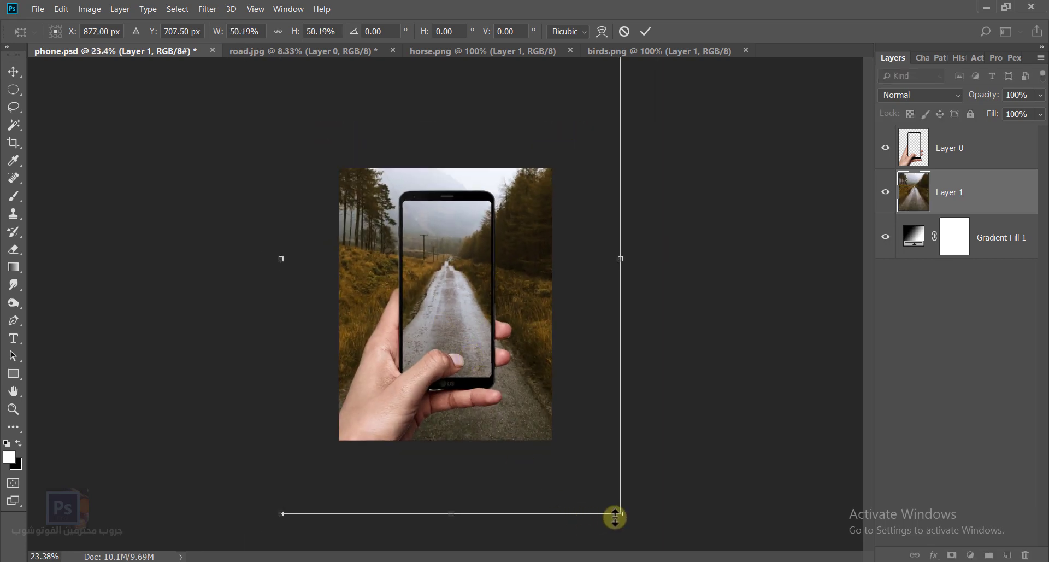
{"action": "left_click_drag", "start_coordinate": [621, 515], "coordinate": [592, 462]}
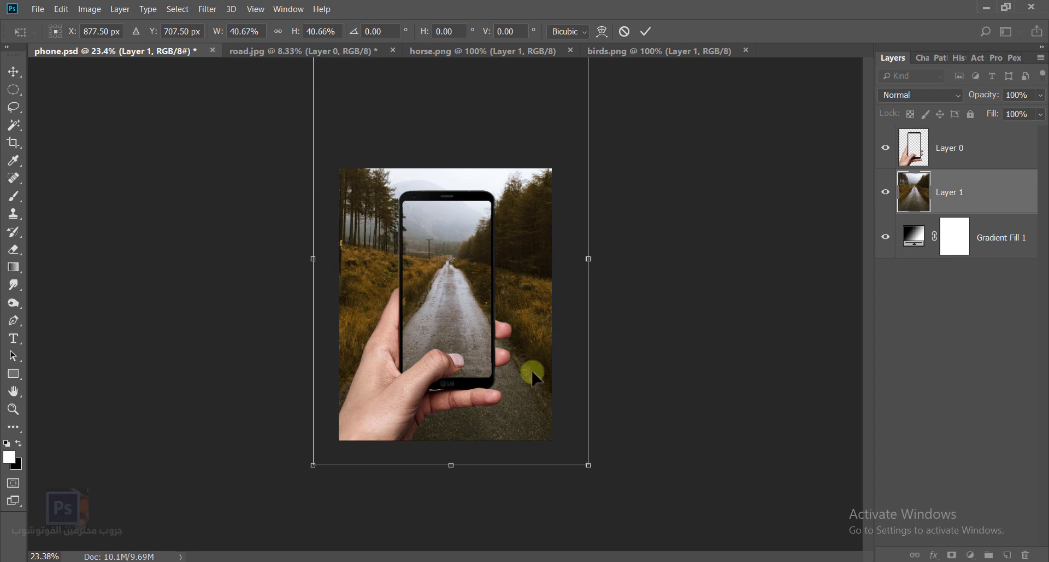
- Reposition the road layer at about X 783.5 px, Y 942.5 px and apply the transform
{"action": "left_click_drag", "start_coordinate": [536, 367], "coordinate": [523, 408]}
{"action": "scroll", "coordinate": [480, 386], "scroll_direction": "up", "scroll_amount": 3}
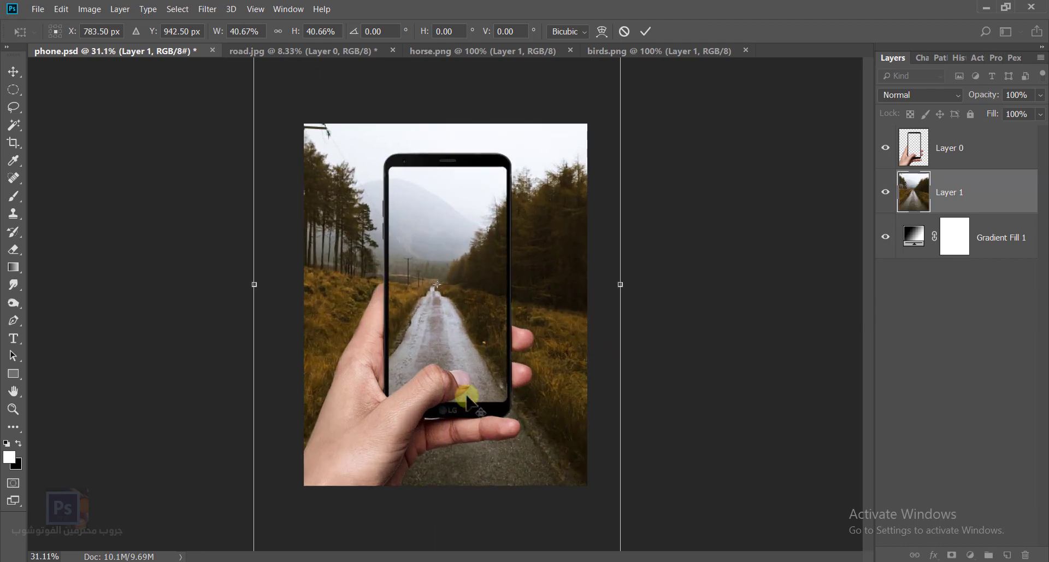
{"action": "scroll", "coordinate": [466, 385], "scroll_direction": "down", "scroll_amount": 1}
{"action": "scroll", "coordinate": [465, 385], "scroll_direction": "down", "scroll_amount": 1}
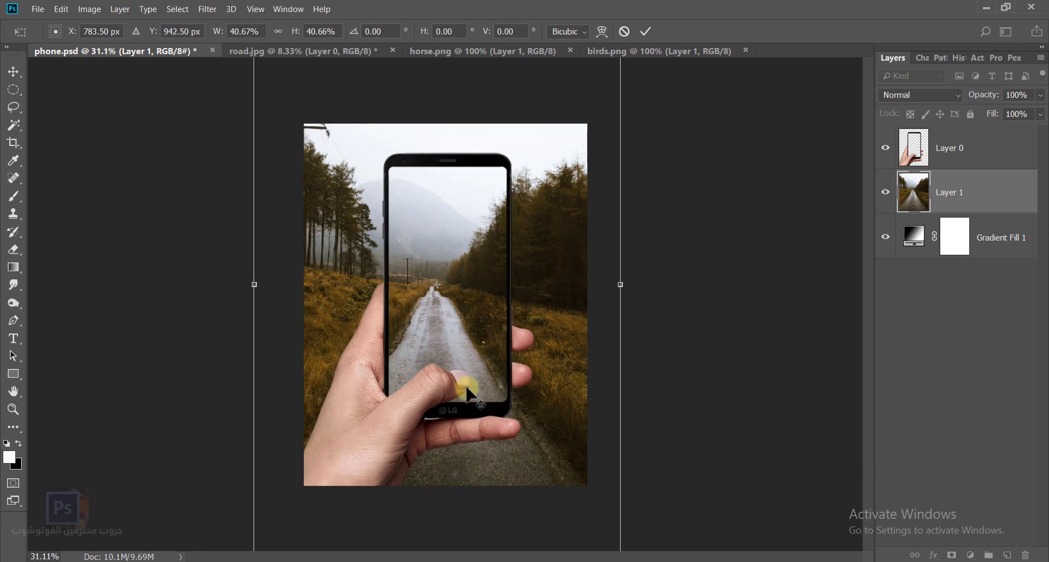
{"action": "scroll", "coordinate": [465, 385], "scroll_direction": "down", "scroll_amount": 2}
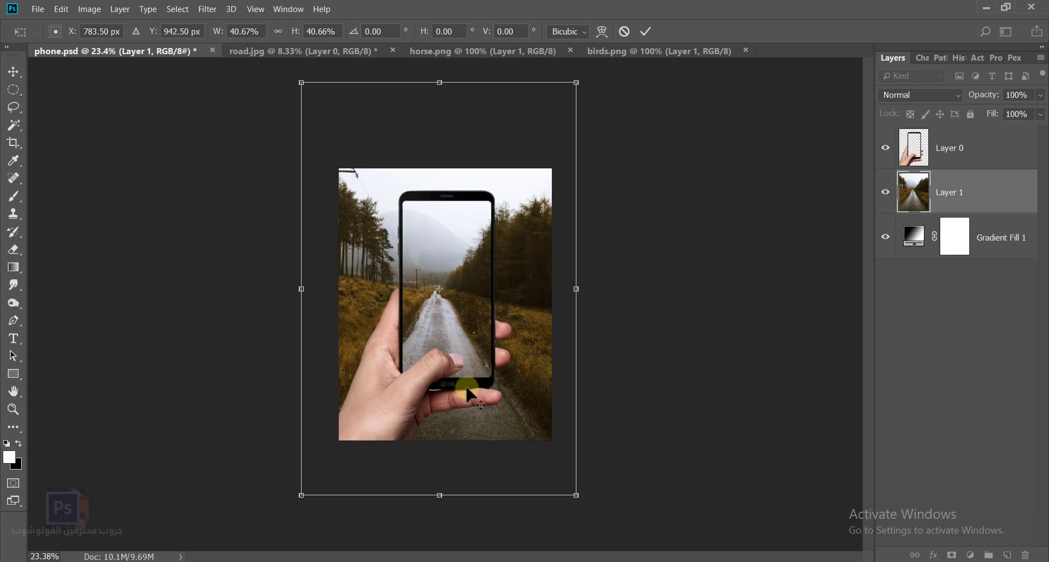
{"action": "key", "text": "alt+space"}
{"action": "key", "text": "Escape"}
{"action": "key", "text": "Return"}
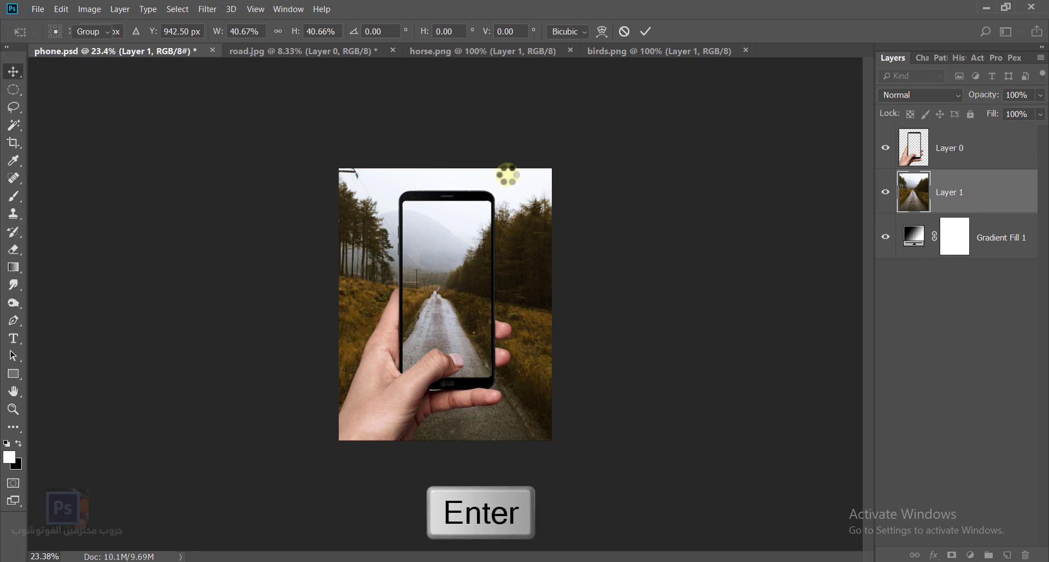
- Move the road layer above the phone layer in the stack and hide it
{"action": "key", "text": "z"}
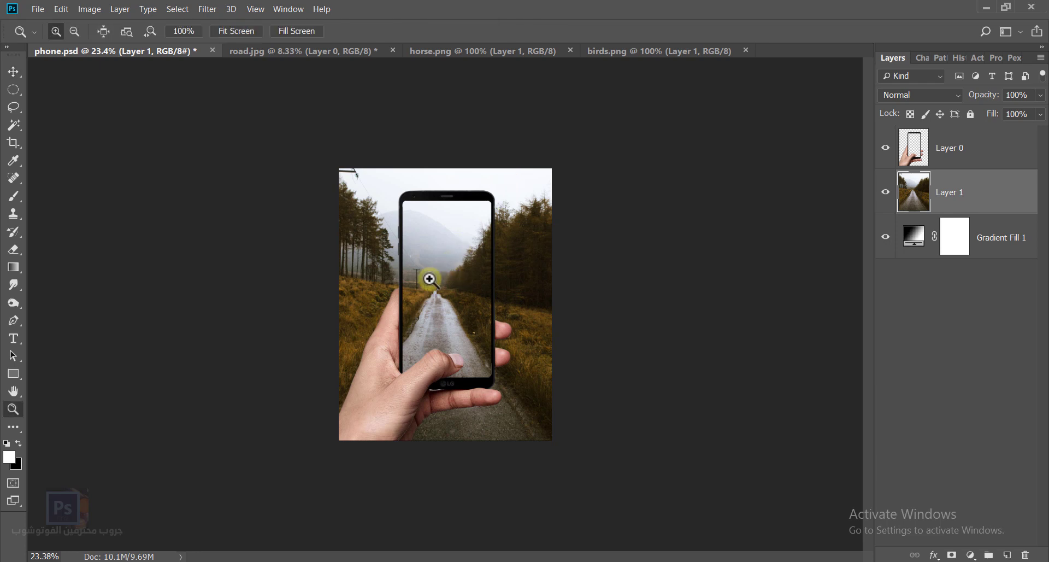
{"action": "right_click", "coordinate": [435, 294]}
{"action": "left_click", "coordinate": [448, 299]}
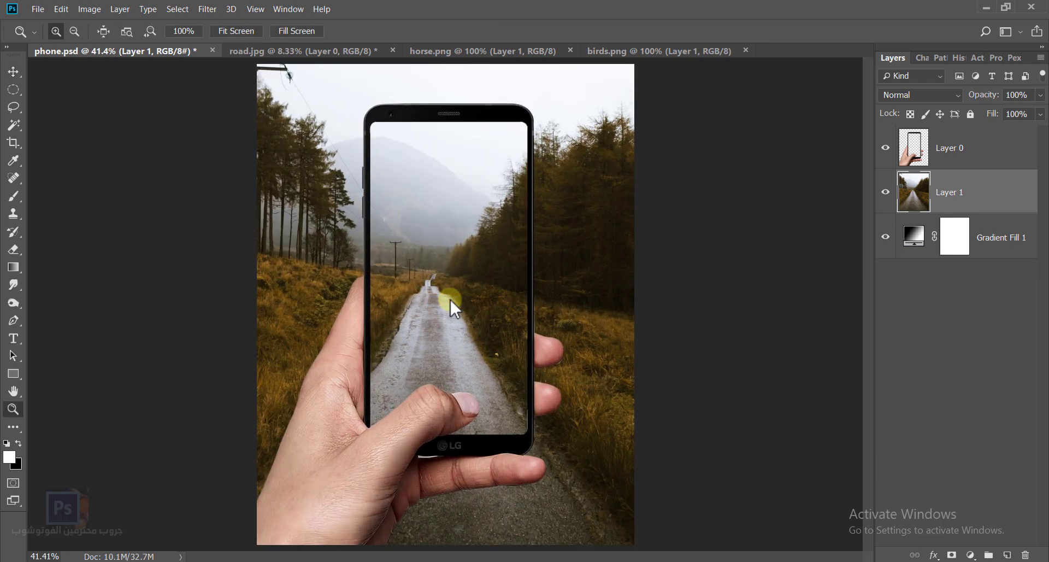
{"action": "key", "text": "alt"}
{"action": "left_click", "coordinate": [449, 299], "text": "alt"}
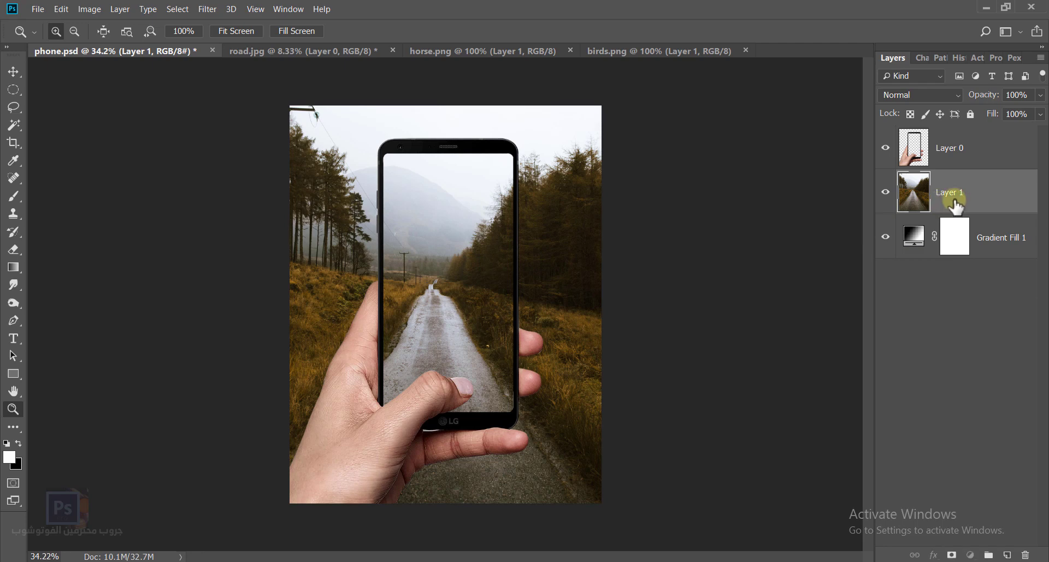
{"action": "left_click_drag", "start_coordinate": [955, 204], "coordinate": [952, 140]}
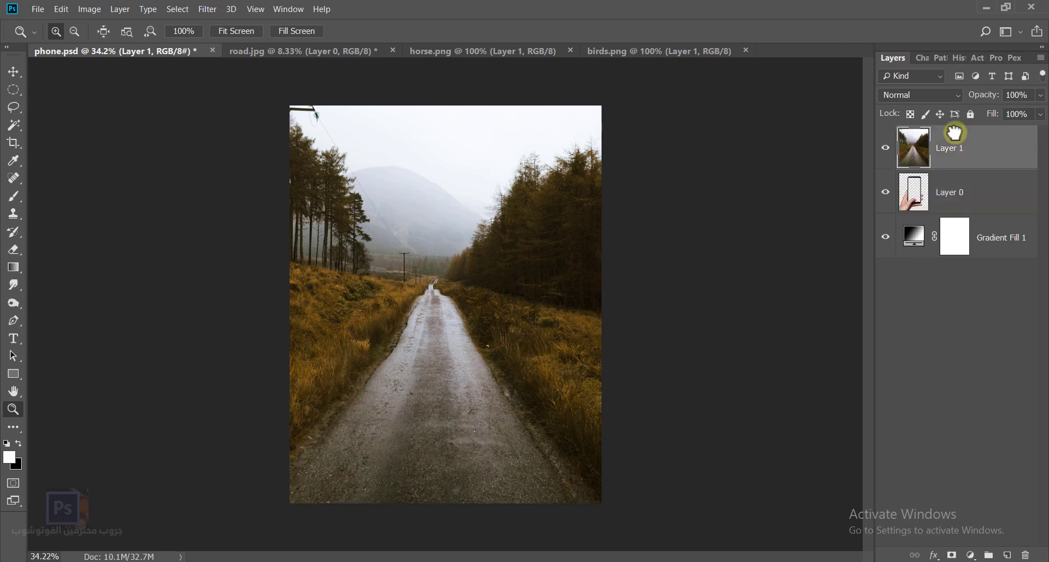
{"action": "left_click", "coordinate": [885, 147]}
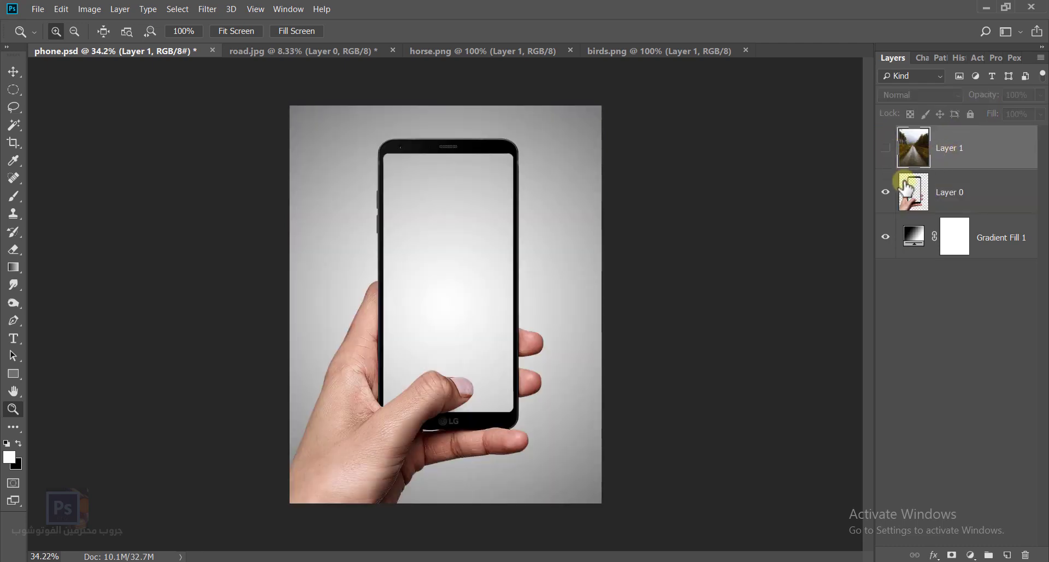
- Select the empty screen area inside the phone frame on Layer 0 with the Magic Wand at tolerance 9
{"action": "left_click", "coordinate": [911, 191]}
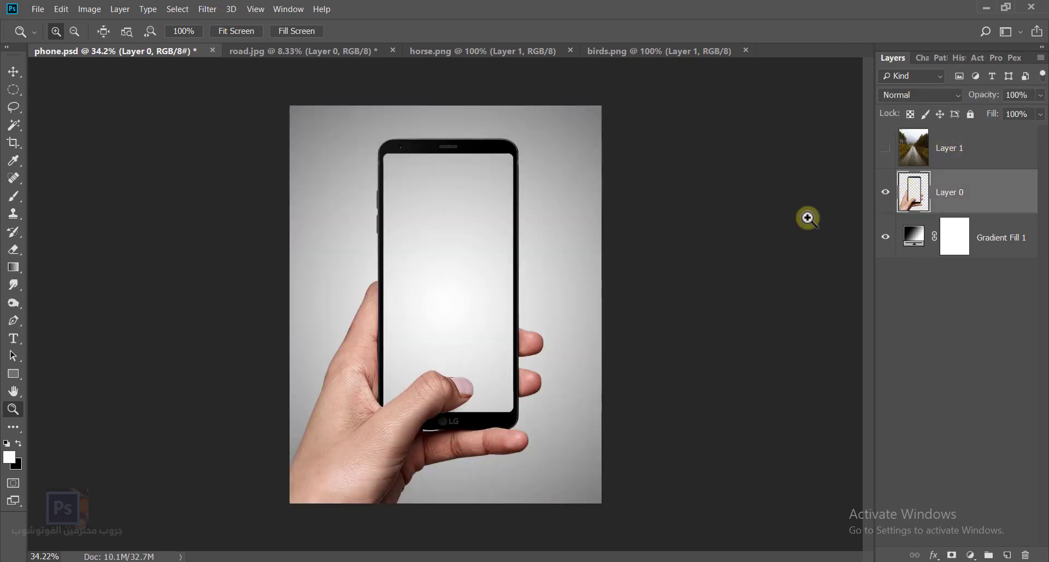
{"action": "left_click", "coordinate": [16, 125]}
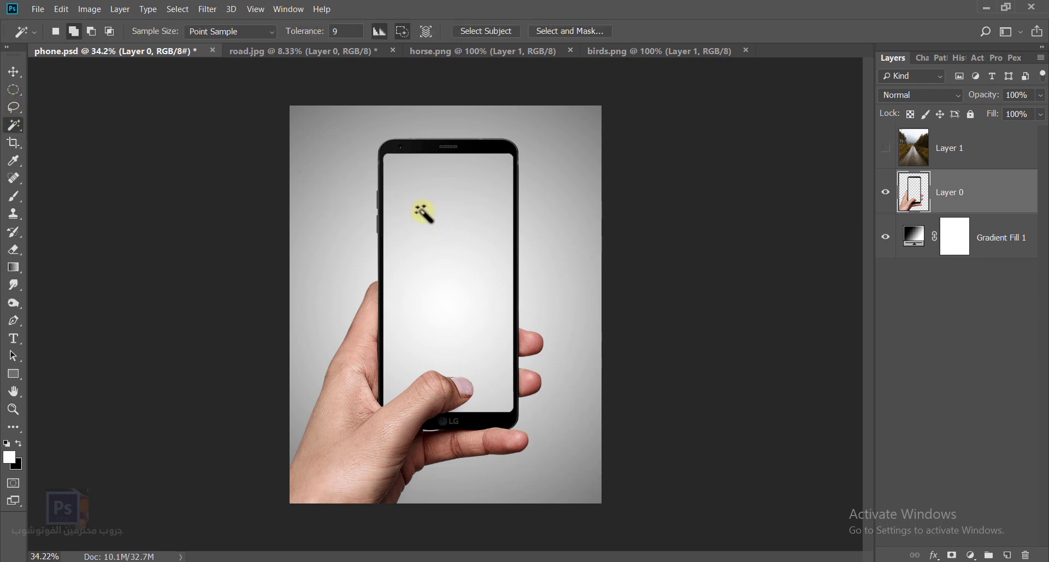
{"action": "left_click", "coordinate": [428, 210]}
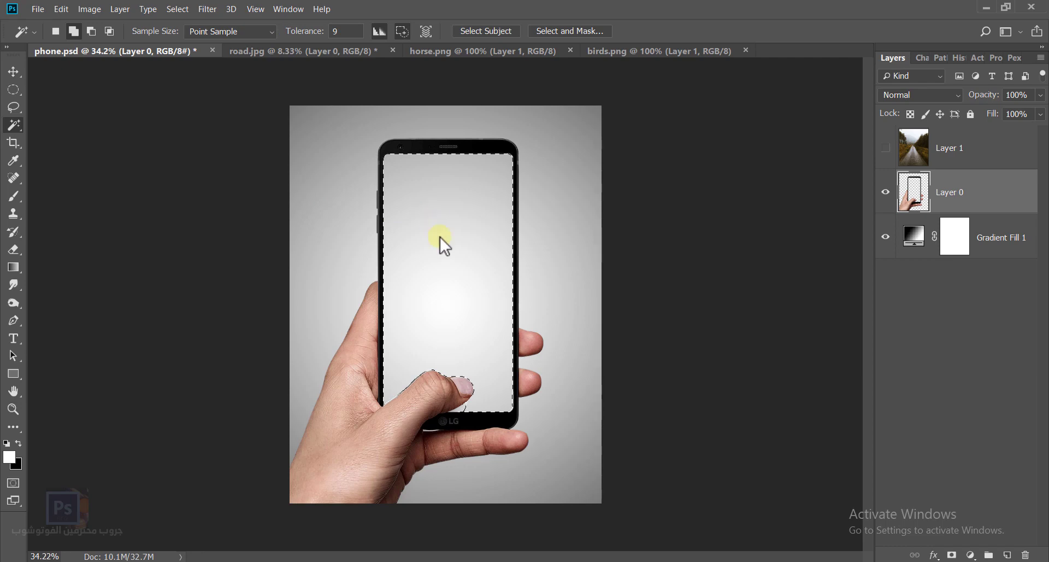
- Add the missed screen area beneath the thumb tip to the selection with the Lasso tool
{"action": "scroll", "coordinate": [464, 400], "scroll_direction": "up", "scroll_amount": 10}
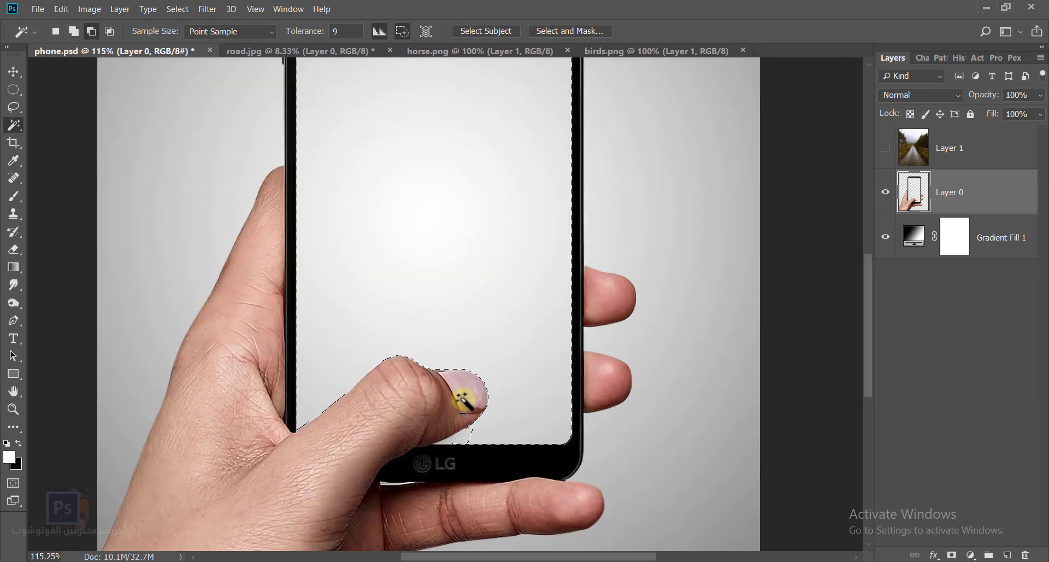
{"action": "scroll", "coordinate": [508, 285], "scroll_direction": "down", "scroll_amount": 3}
{"action": "scroll", "coordinate": [519, 323], "scroll_direction": "up", "scroll_amount": 3}
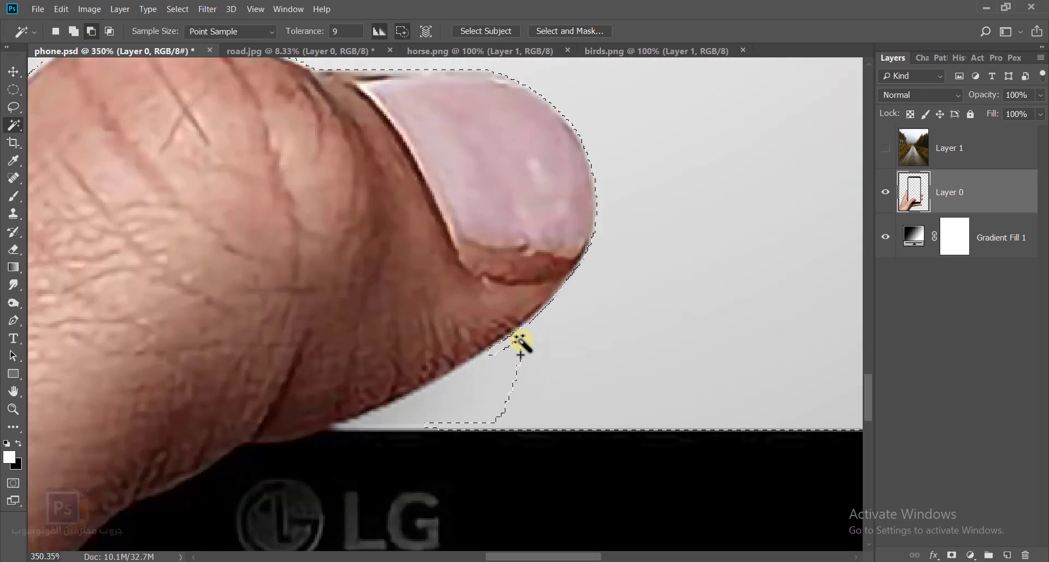
{"action": "left_click", "coordinate": [14, 107]}
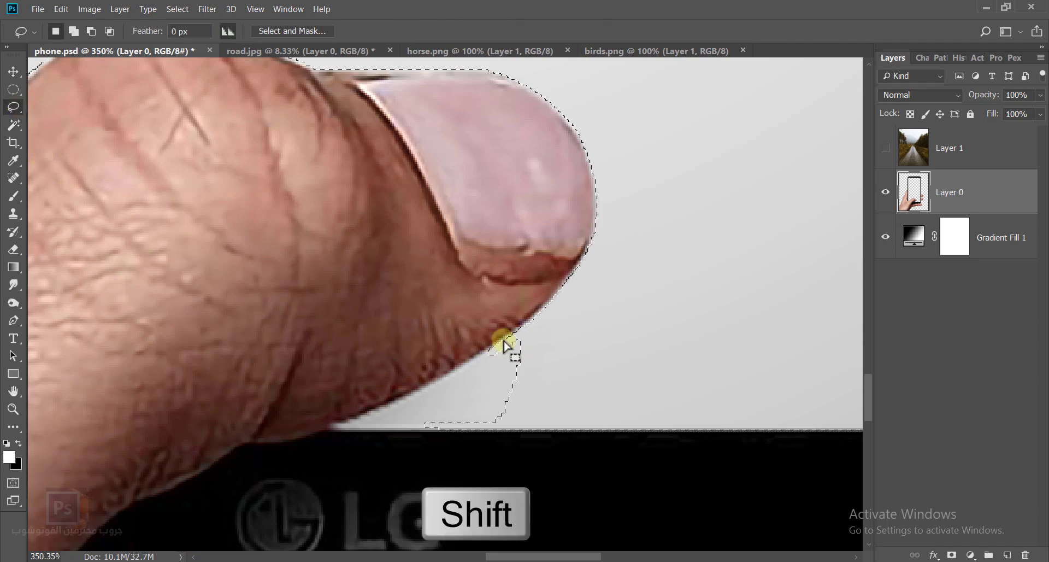
{"action": "mouse_move", "coordinate": [496, 347]}
{"action": "left_mouse_down"}
{"action": "mouse_move", "coordinate": [339, 432]}
{"action": "mouse_move", "coordinate": [467, 436]}
{"action": "mouse_move", "coordinate": [506, 424]}
{"action": "mouse_move", "coordinate": [492, 403]}
{"action": "left_mouse_up"}
{"action": "mouse_move", "coordinate": [536, 343]}
{"action": "left_mouse_down"}
{"action": "mouse_move", "coordinate": [495, 360]}
{"action": "mouse_move", "coordinate": [493, 394]}
{"action": "mouse_move", "coordinate": [541, 366]}
{"action": "mouse_move", "coordinate": [511, 341]}
{"action": "mouse_move", "coordinate": [485, 379]}
{"action": "mouse_move", "coordinate": [516, 391]}
{"action": "mouse_move", "coordinate": [561, 341]}
{"action": "left_mouse_up"}
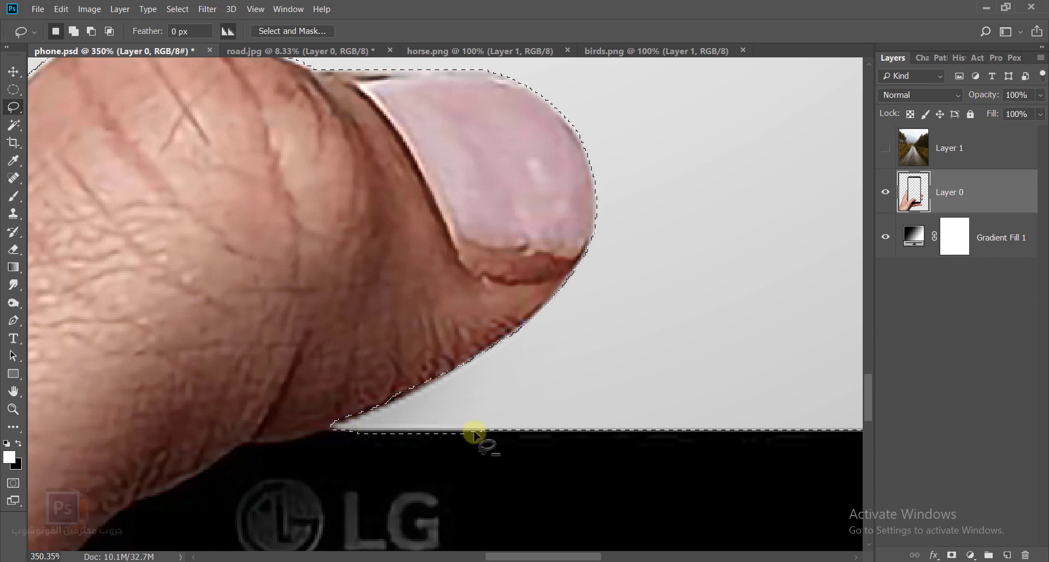
- Subtract the strip overlapping the black bezel beside the thumb from the screen selection with the Lasso tool
{"action": "key", "text": "alt"}
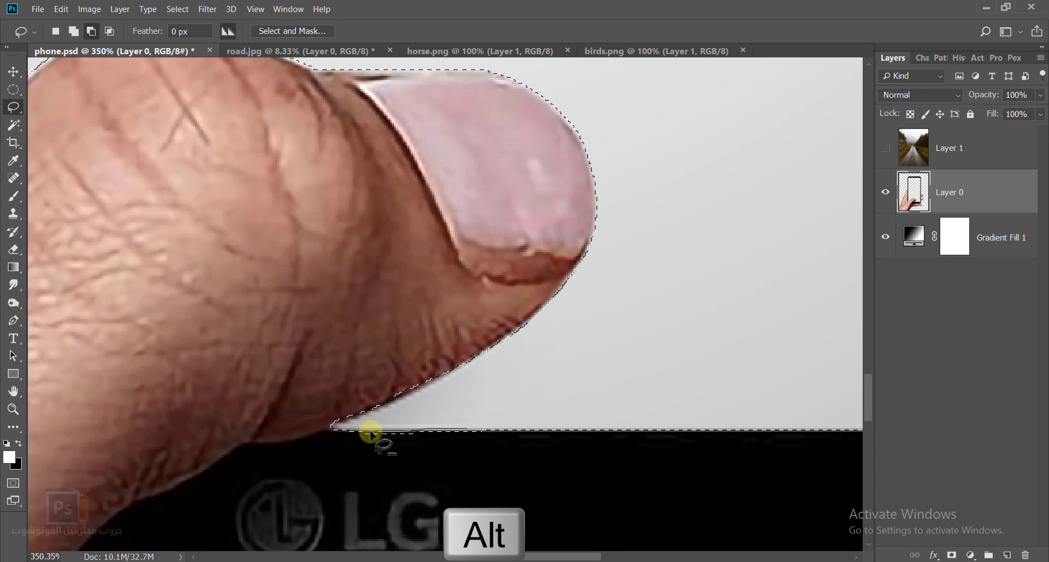
{"action": "left_click_drag", "start_coordinate": [488, 424], "coordinate": [424, 429]}
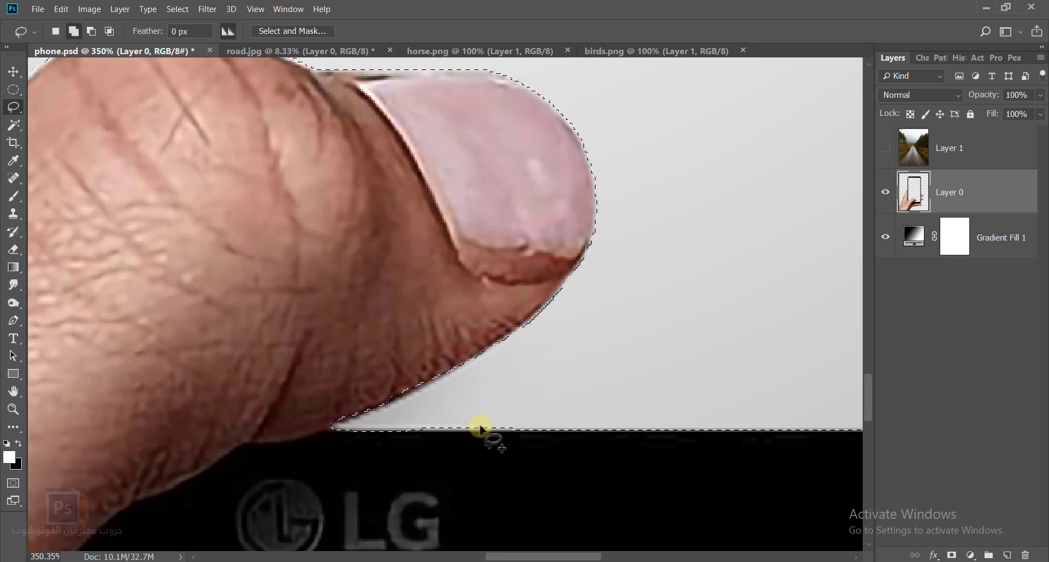
{"action": "scroll", "coordinate": [451, 375], "scroll_direction": "down", "scroll_amount": 5}
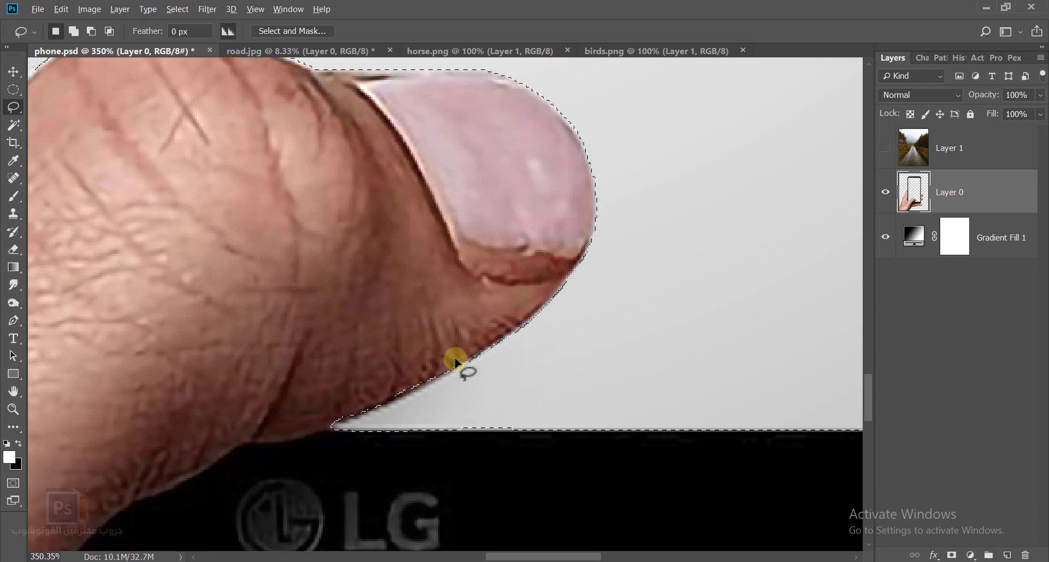
- Expand the phone screen selection by 2 pixels
{"action": "scroll", "coordinate": [363, 258], "scroll_direction": "up", "scroll_amount": 4}
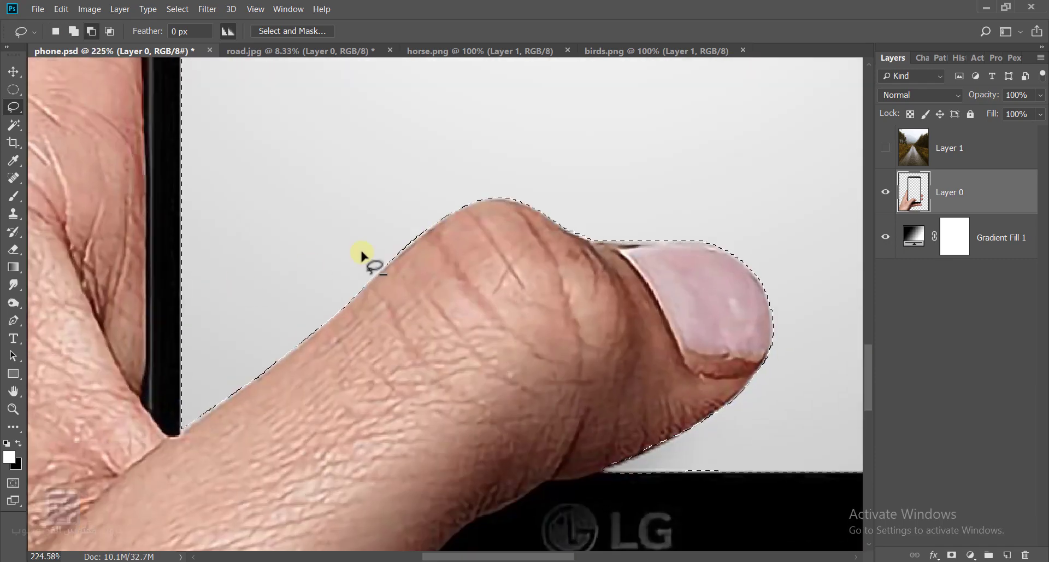
{"action": "scroll", "coordinate": [342, 310], "scroll_direction": "down", "scroll_amount": 1}
{"action": "scroll", "coordinate": [351, 300], "scroll_direction": "up", "scroll_amount": 2}
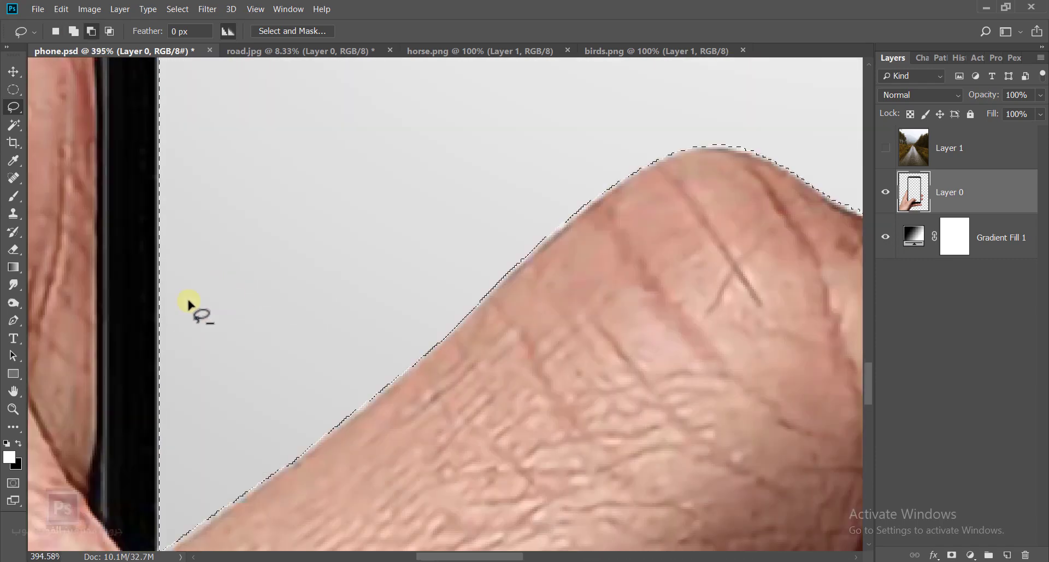
{"action": "left_click", "coordinate": [178, 9]}
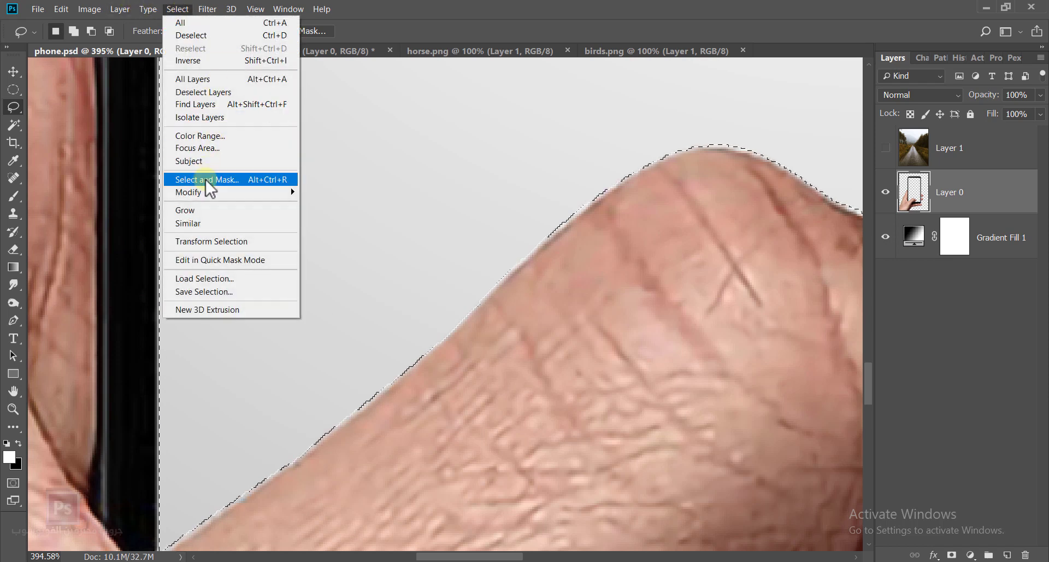
{"action": "mouse_move", "coordinate": [205, 191]}
{"action": "left_click", "coordinate": [331, 216]}
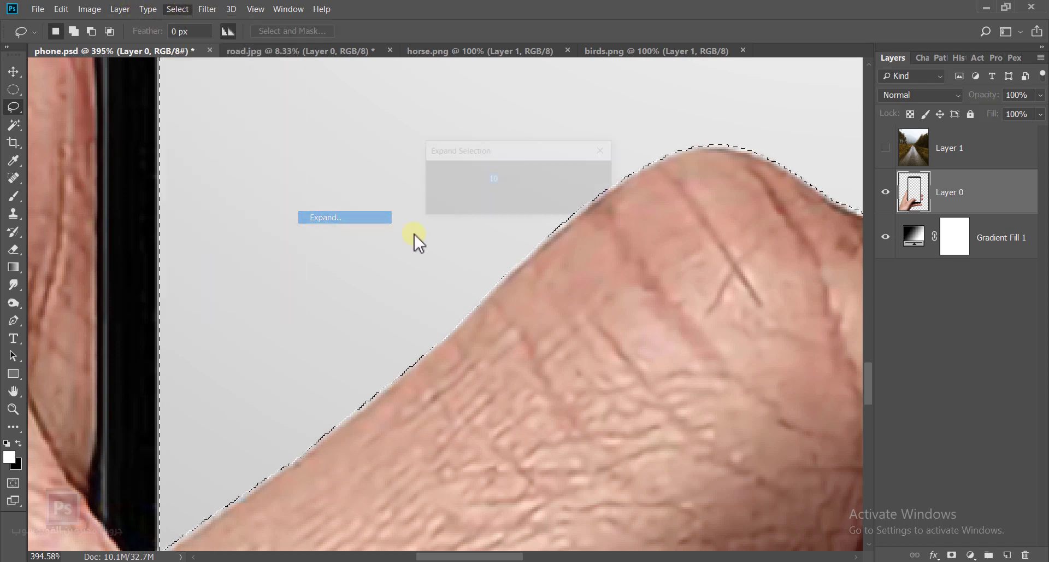
{"action": "type", "text": "2"}
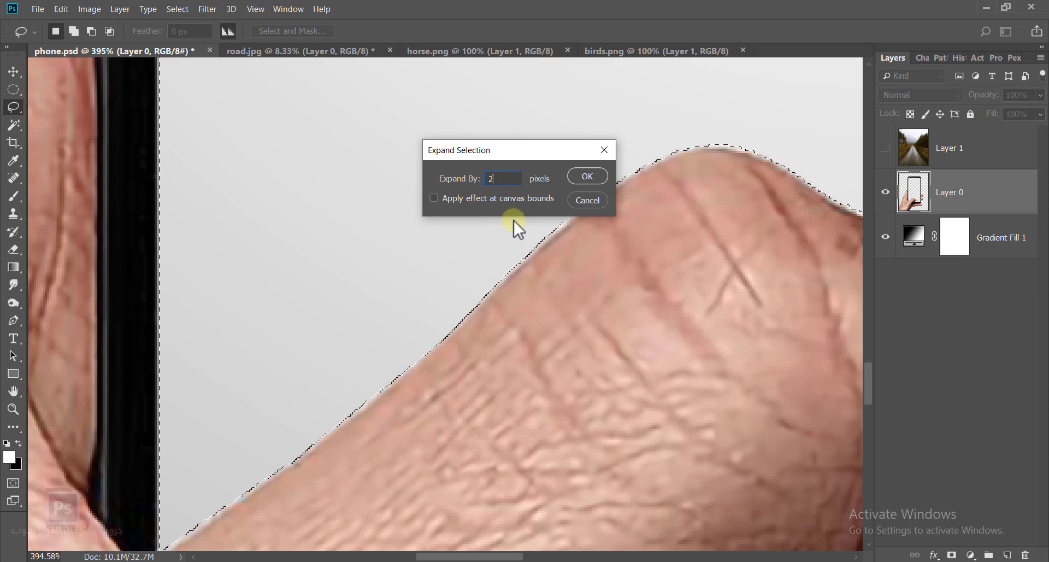
{"action": "left_click", "coordinate": [584, 178]}
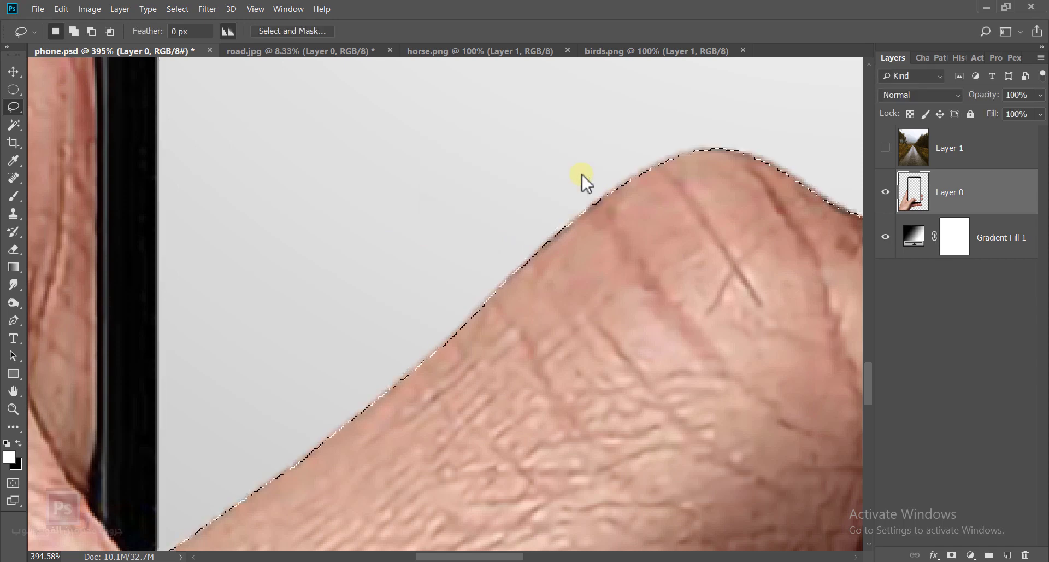
- Show the road layer, Layer 1, and add a layer mask to it from the phone screen selection
{"action": "scroll", "coordinate": [454, 371], "scroll_direction": "down", "scroll_amount": 3}
{"action": "left_click_drag", "start_coordinate": [760, 435], "coordinate": [462, 315]}
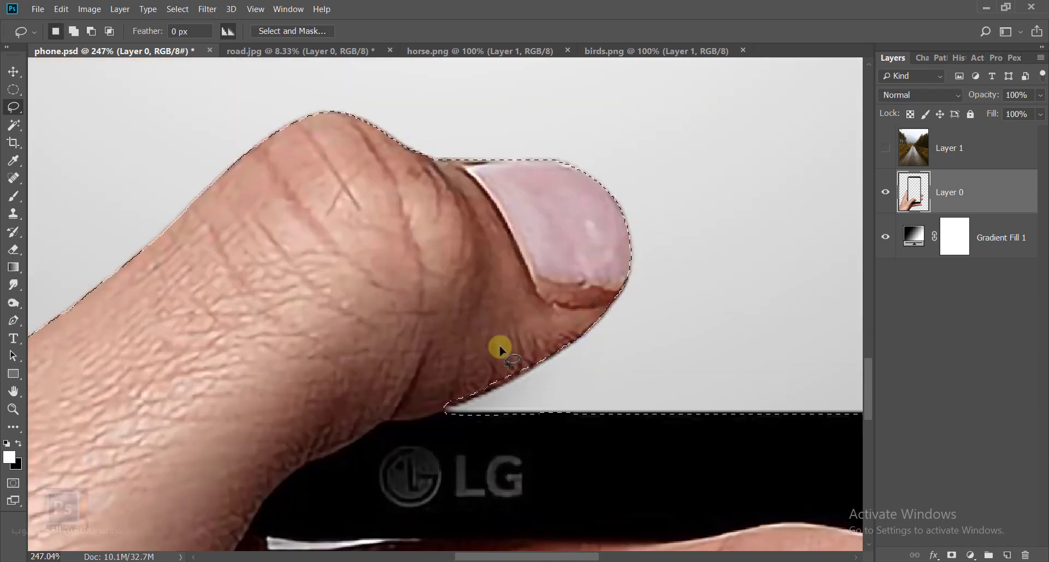
{"action": "scroll", "coordinate": [609, 440], "scroll_direction": "up", "scroll_amount": 4}
{"action": "scroll", "coordinate": [563, 411], "scroll_direction": "down", "scroll_amount": 5}
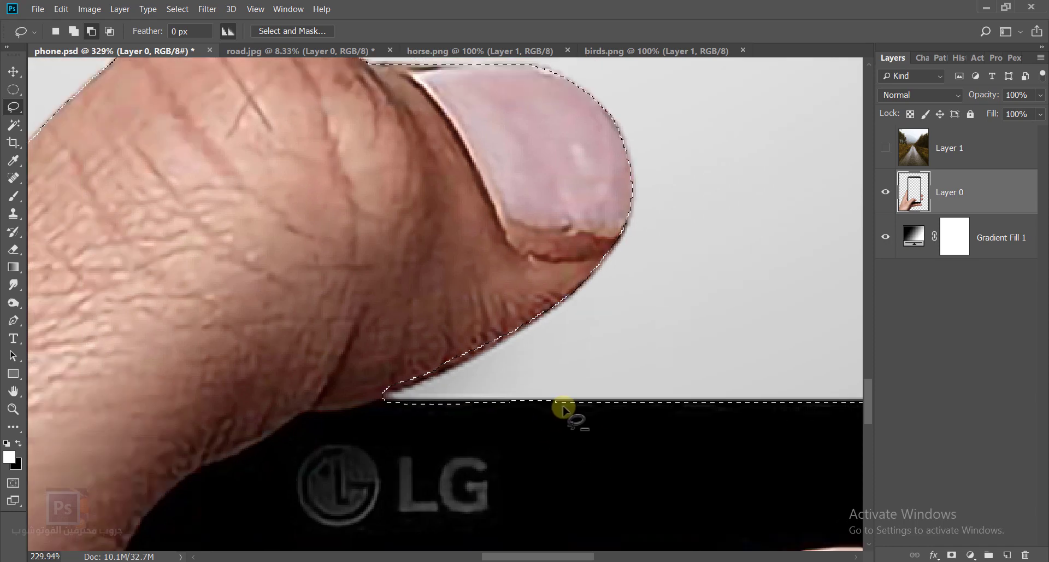
{"action": "scroll", "coordinate": [637, 351], "scroll_direction": "down", "scroll_amount": 6}
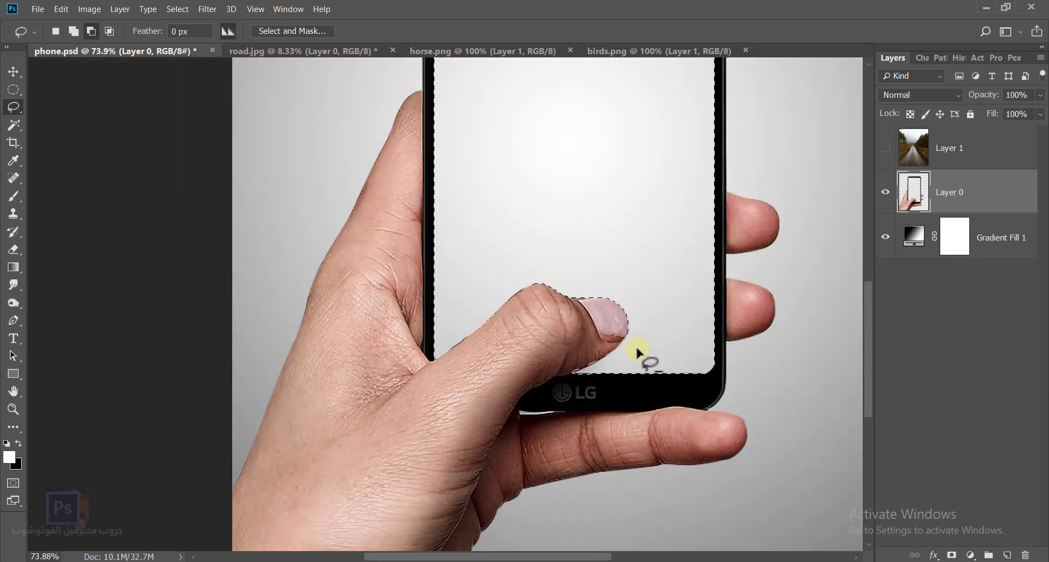
{"action": "scroll", "coordinate": [500, 299], "scroll_direction": "up", "scroll_amount": 2}
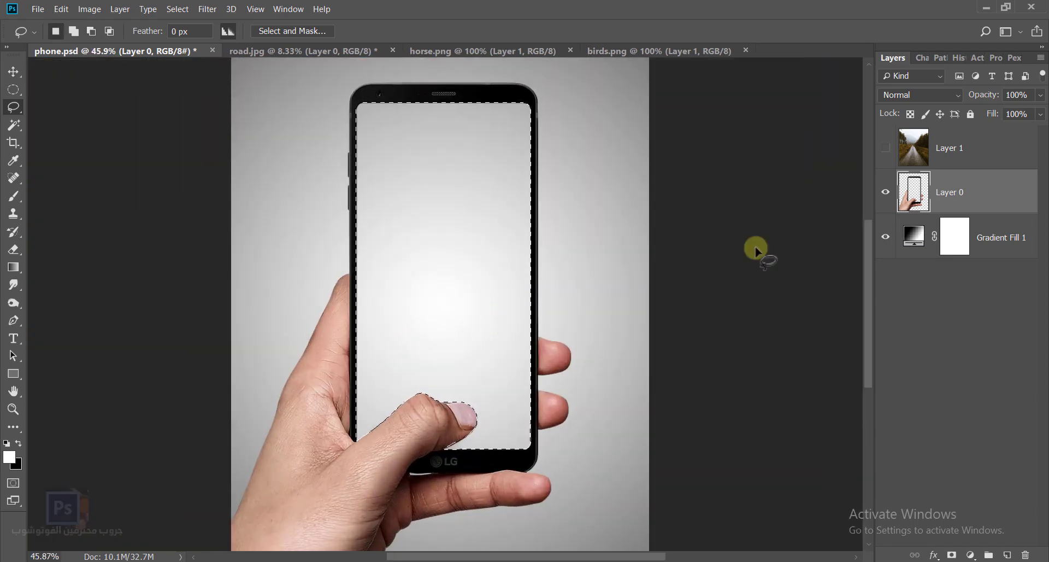
{"action": "left_click", "coordinate": [940, 148]}
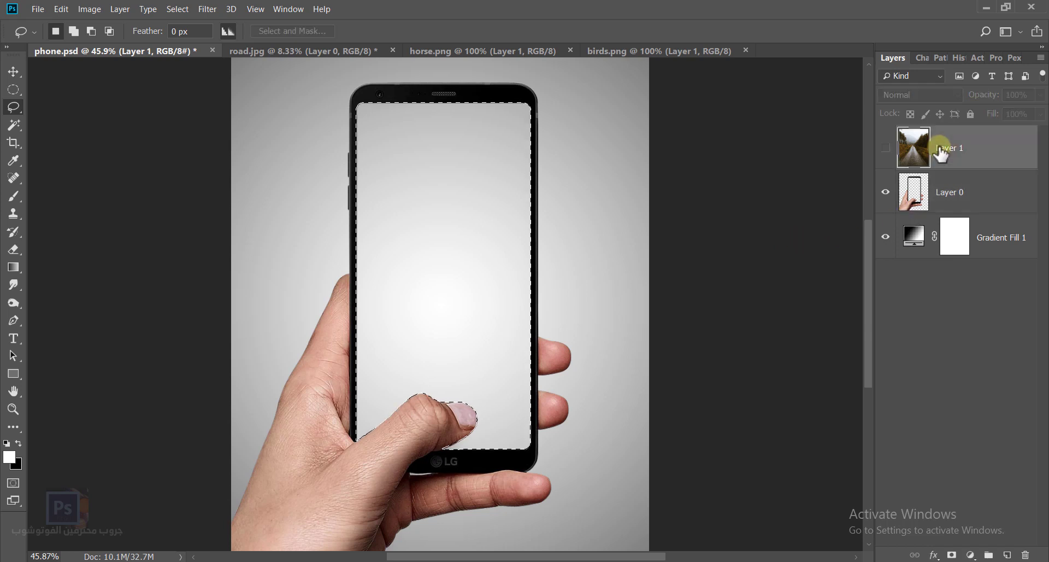
{"action": "left_click", "coordinate": [886, 148]}
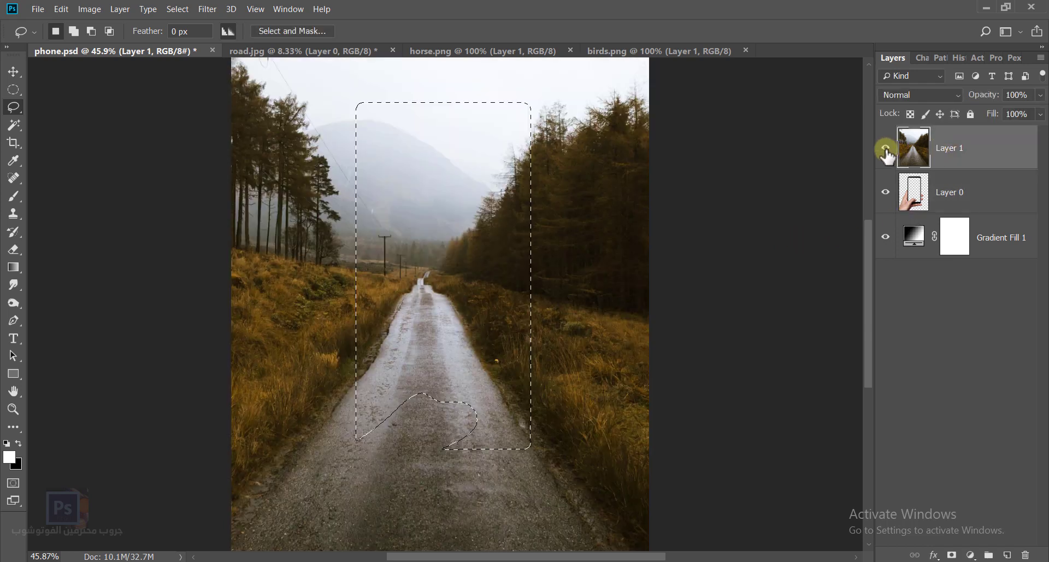
{"action": "left_click", "coordinate": [951, 555]}
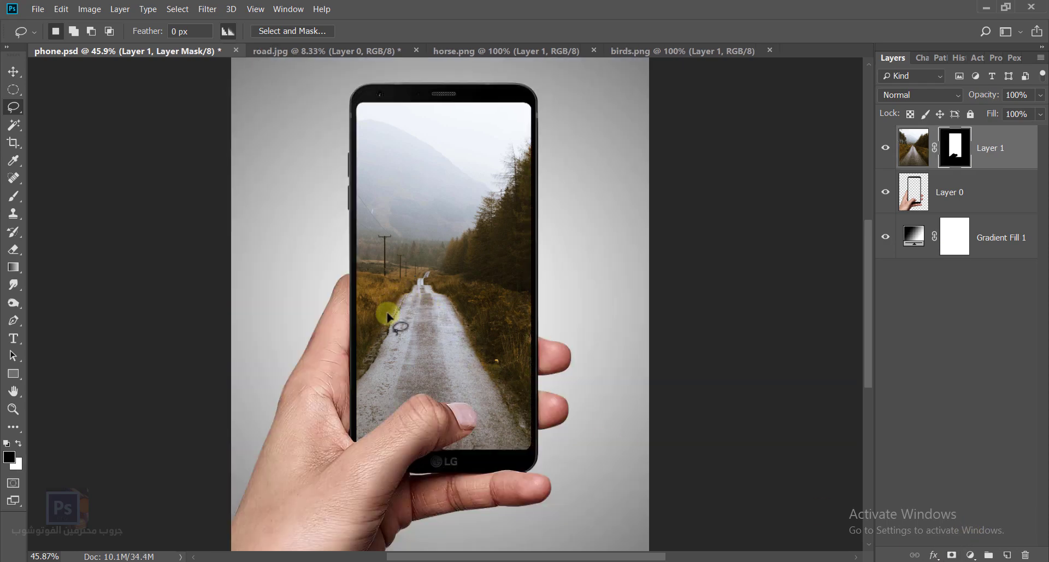
- Start a Pen path at the screen's lower-right corner, running out below the canvas and back to the hand's bottom edge
{"action": "scroll", "coordinate": [412, 387], "scroll_direction": "up", "scroll_amount": 3}
{"action": "scroll", "coordinate": [138, 267], "scroll_direction": "down", "scroll_amount": 2}
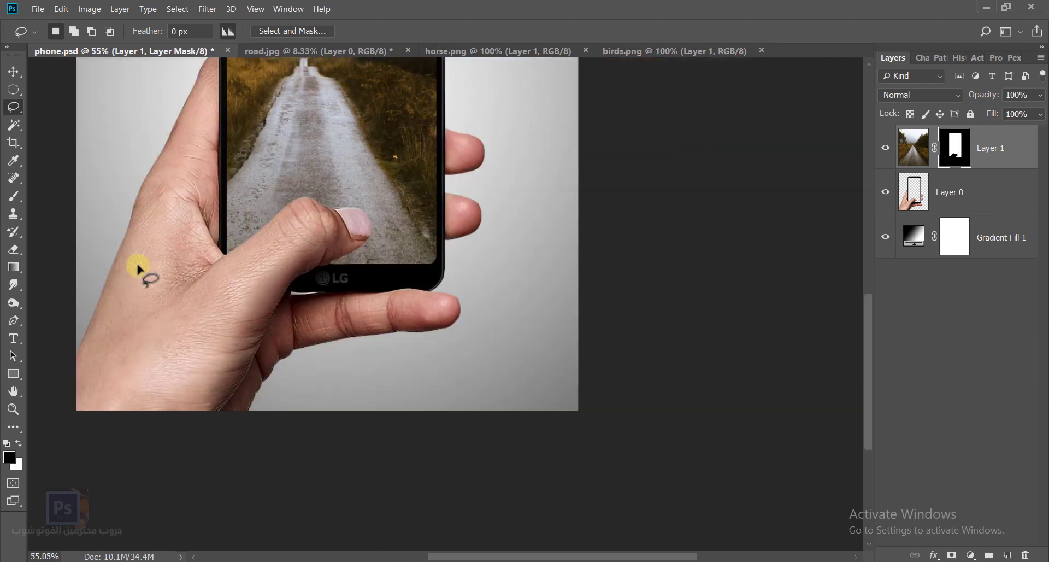
{"action": "left_click", "coordinate": [13, 321]}
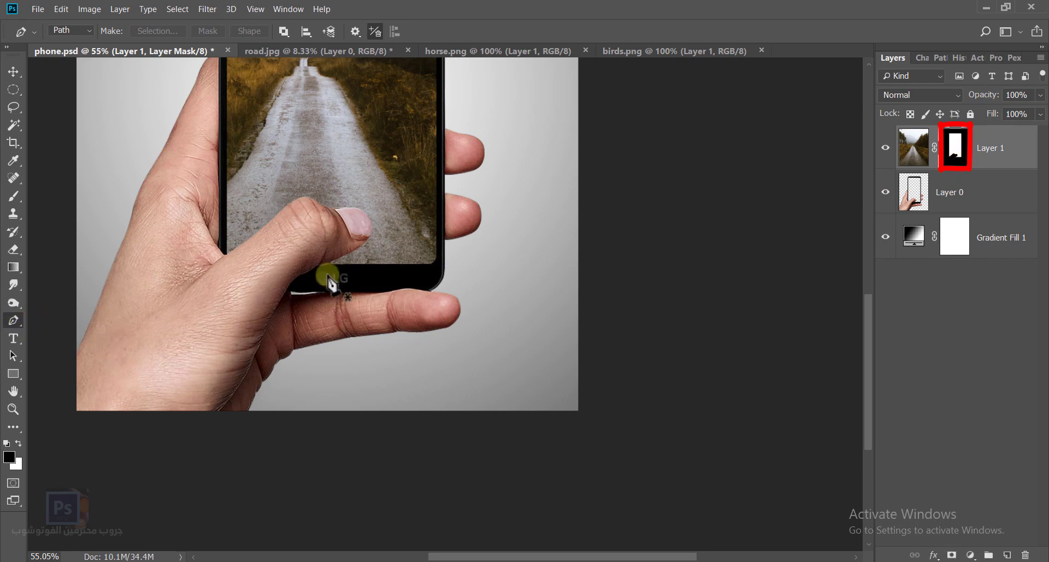
{"action": "left_click", "coordinate": [435, 255]}
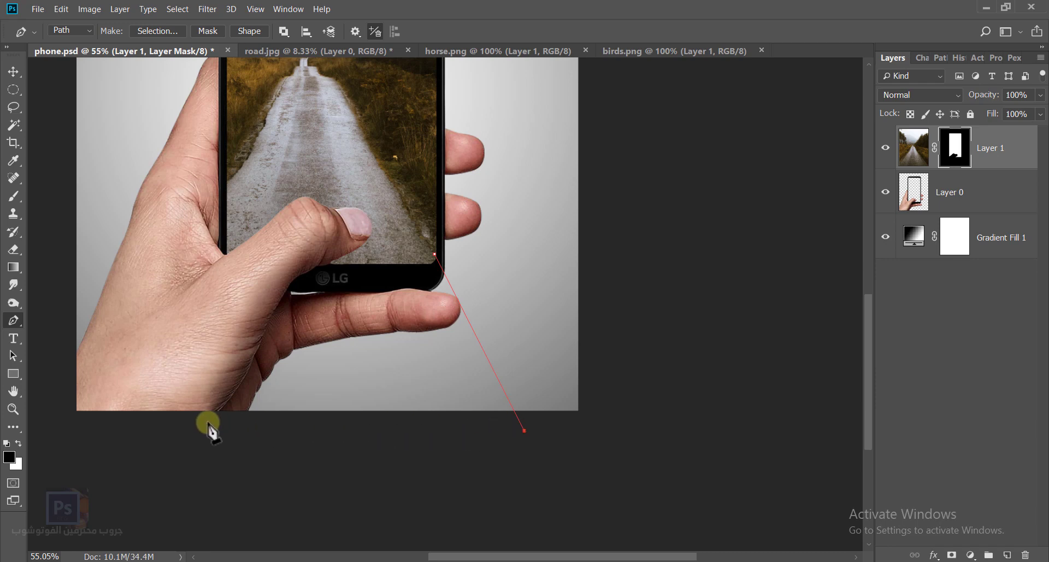
{"action": "scroll", "coordinate": [216, 424], "scroll_direction": "up", "scroll_amount": 5}
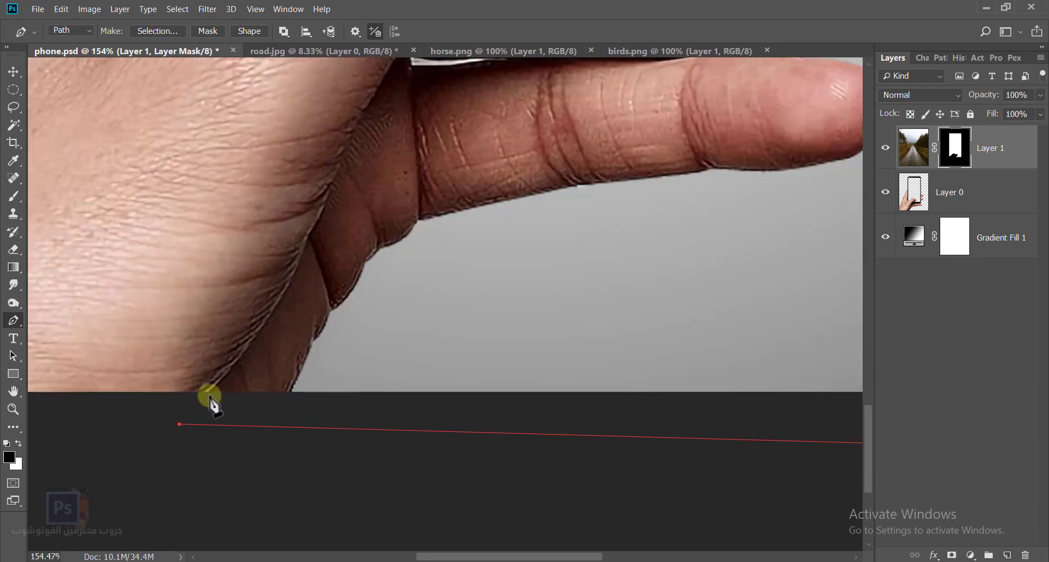
{"action": "left_click", "coordinate": [214, 391]}
- Continue the path with curved points up along the palm's edge where it overlaps the fingers behind
{"action": "scroll", "coordinate": [250, 355], "scroll_direction": "up", "scroll_amount": 4}
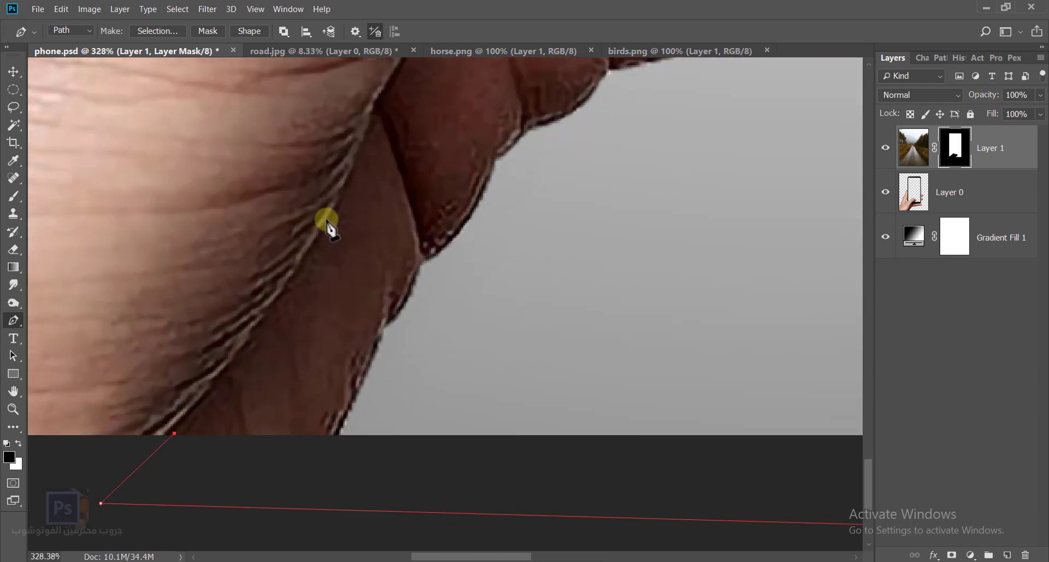
{"action": "left_click_drag", "start_coordinate": [329, 216], "coordinate": [352, 167]}
{"action": "left_click_drag", "start_coordinate": [356, 256], "coordinate": [325, 423]}
{"action": "left_click_drag", "start_coordinate": [358, 248], "coordinate": [376, 233]}
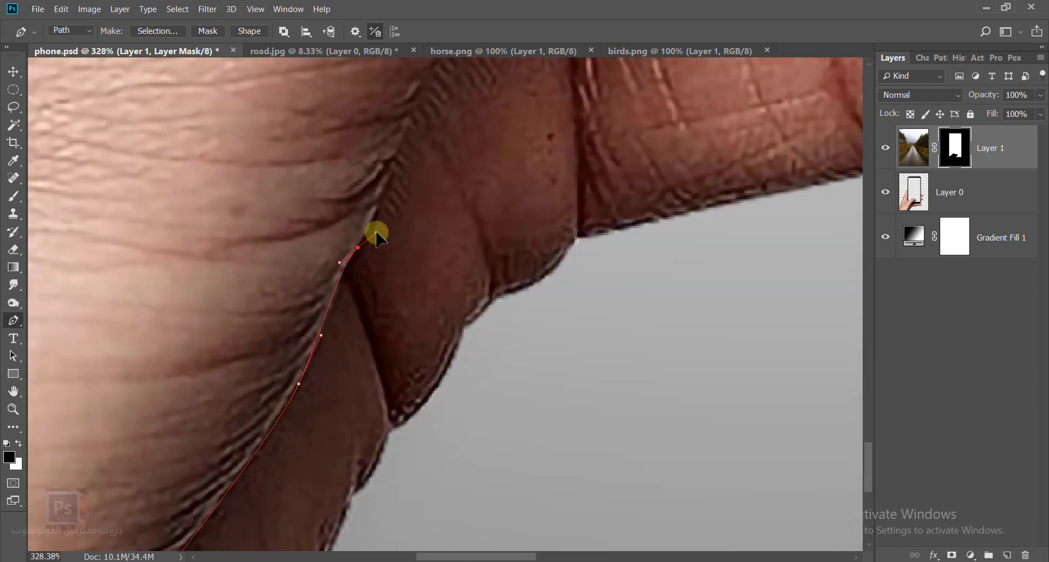
- Trace the path along the thumb's underside, past the phone's lower bezel beside the LG logo
{"action": "scroll", "coordinate": [382, 218], "scroll_direction": "down", "scroll_amount": 3}
{"action": "scroll", "coordinate": [346, 276], "scroll_direction": "up", "scroll_amount": 2}
{"action": "left_click_drag", "start_coordinate": [376, 173], "coordinate": [295, 352]}
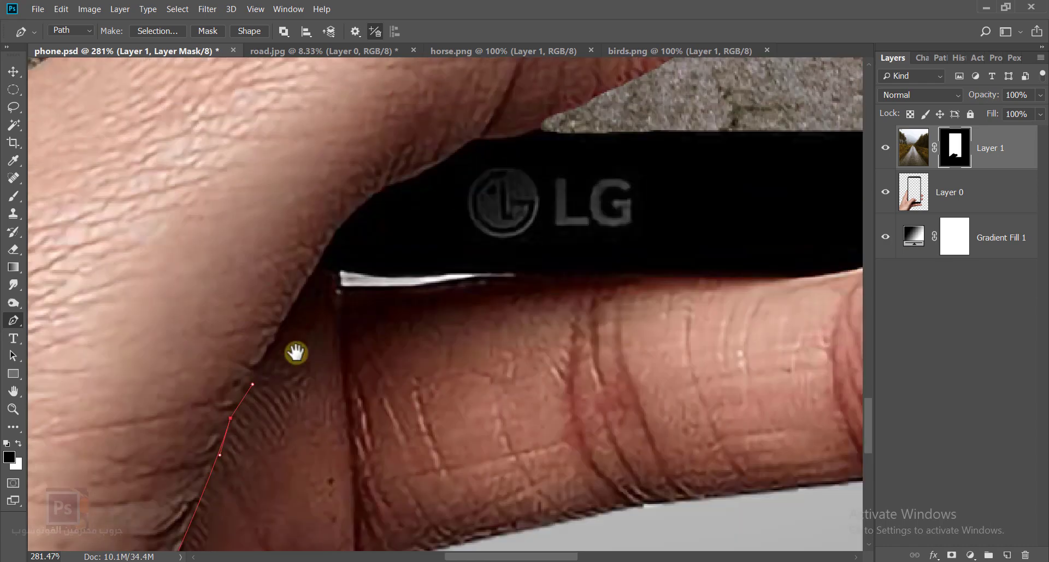
{"action": "left_click_drag", "start_coordinate": [321, 259], "coordinate": [330, 239]}
{"action": "left_click_drag", "start_coordinate": [408, 179], "coordinate": [549, 118]}
- Extend the path along the lower edge of the thumb tip and around to the outer side of the nail
{"action": "scroll", "coordinate": [549, 118], "scroll_direction": "down", "scroll_amount": 3}
{"action": "left_click_drag", "start_coordinate": [591, 108], "coordinate": [427, 246]}
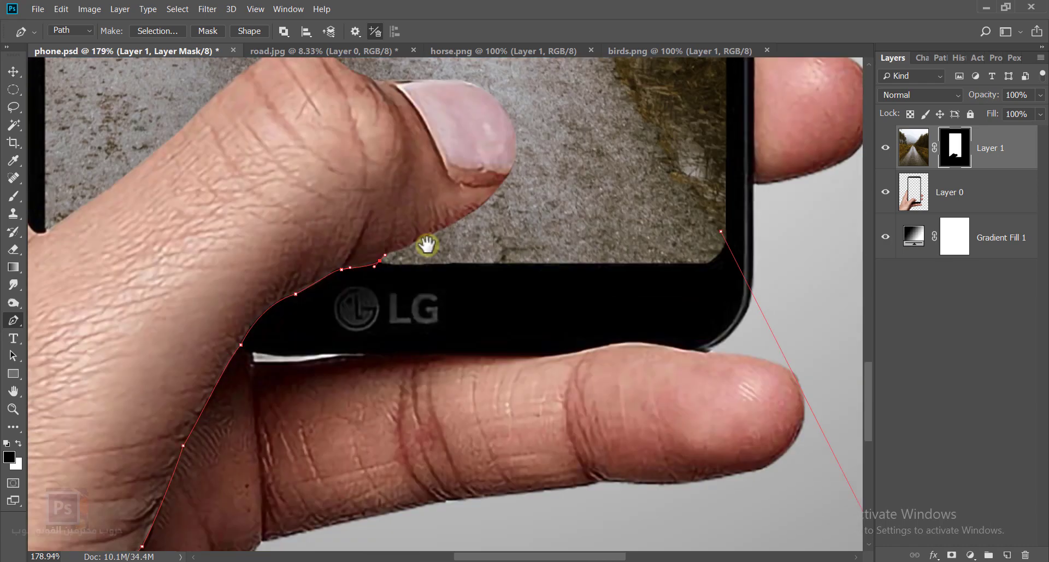
{"action": "scroll", "coordinate": [426, 245], "scroll_direction": "up", "scroll_amount": 3}
{"action": "scroll", "coordinate": [435, 246], "scroll_direction": "up", "scroll_amount": 2}
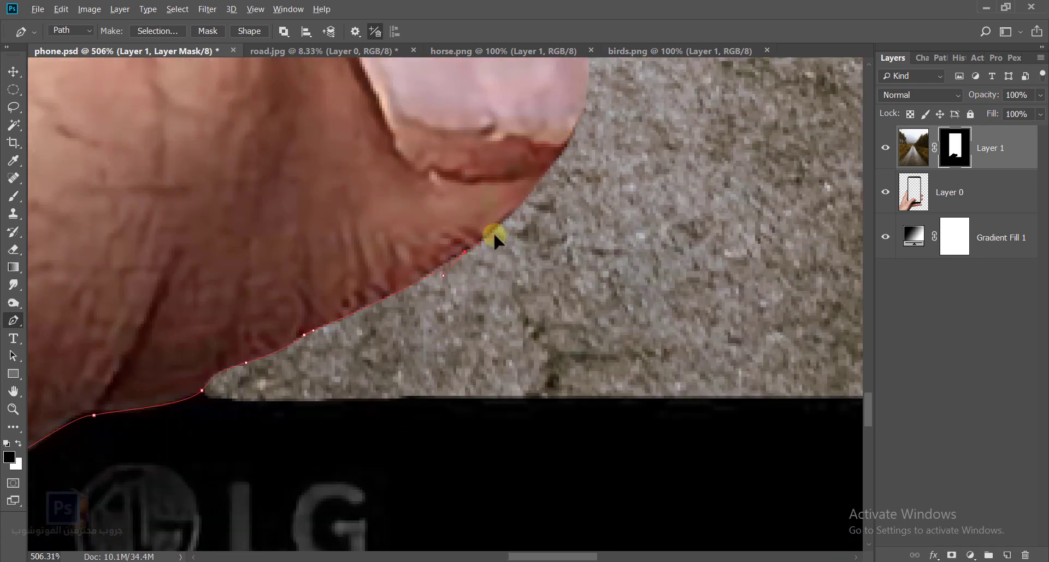
{"action": "left_click_drag", "start_coordinate": [494, 233], "coordinate": [490, 233]}
{"action": "mouse_move", "coordinate": [586, 94]}
{"action": "left_mouse_down"}
{"action": "mouse_move", "coordinate": [592, 51]}
{"action": "mouse_move", "coordinate": [588, 110]}
{"action": "left_mouse_up"}
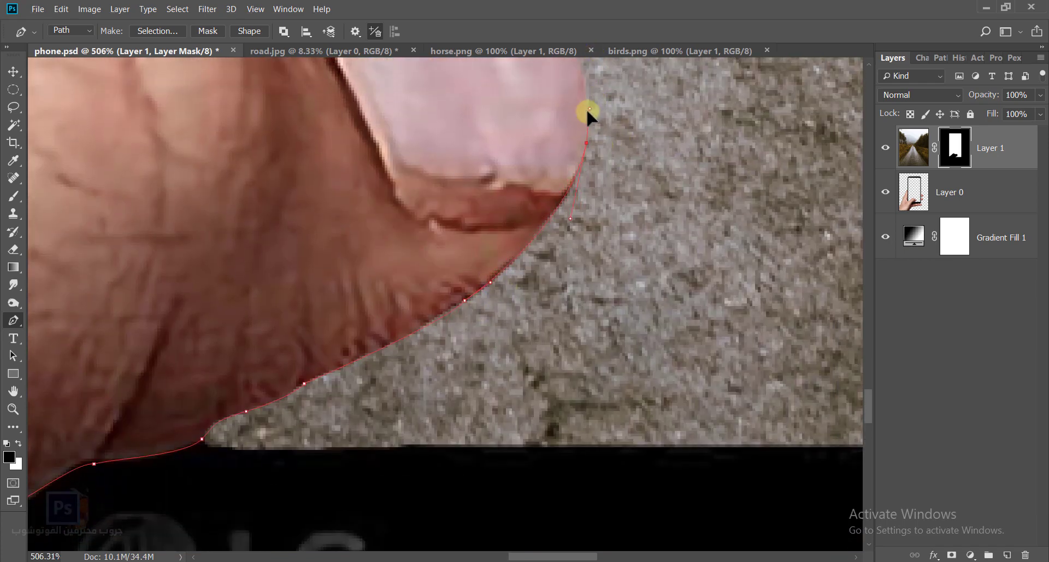
{"action": "left_click_drag", "start_coordinate": [584, 251], "coordinate": [622, 409]}
- Close the path by curving it from the nail across the road back to the screen's lower-right corner
{"action": "scroll", "coordinate": [513, 146], "scroll_direction": "down", "scroll_amount": 8}
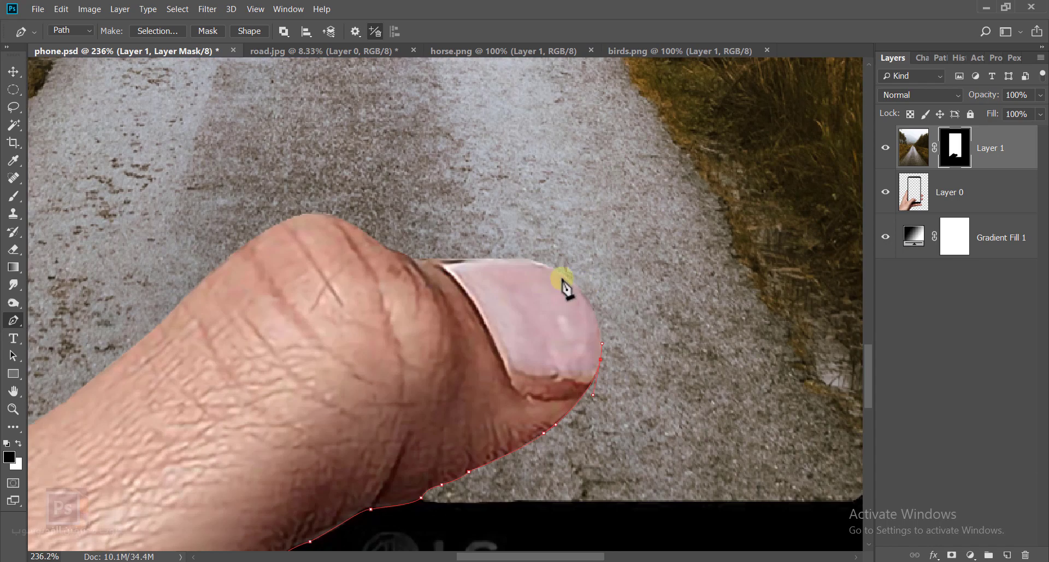
{"action": "scroll", "coordinate": [639, 284], "scroll_direction": "down", "scroll_amount": 3}
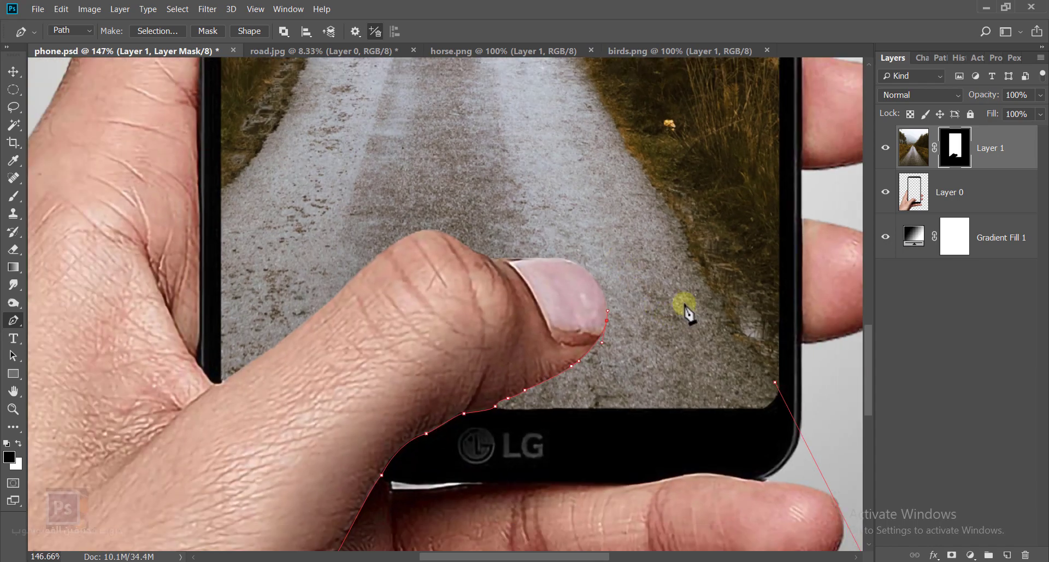
{"action": "left_click", "coordinate": [756, 341]}
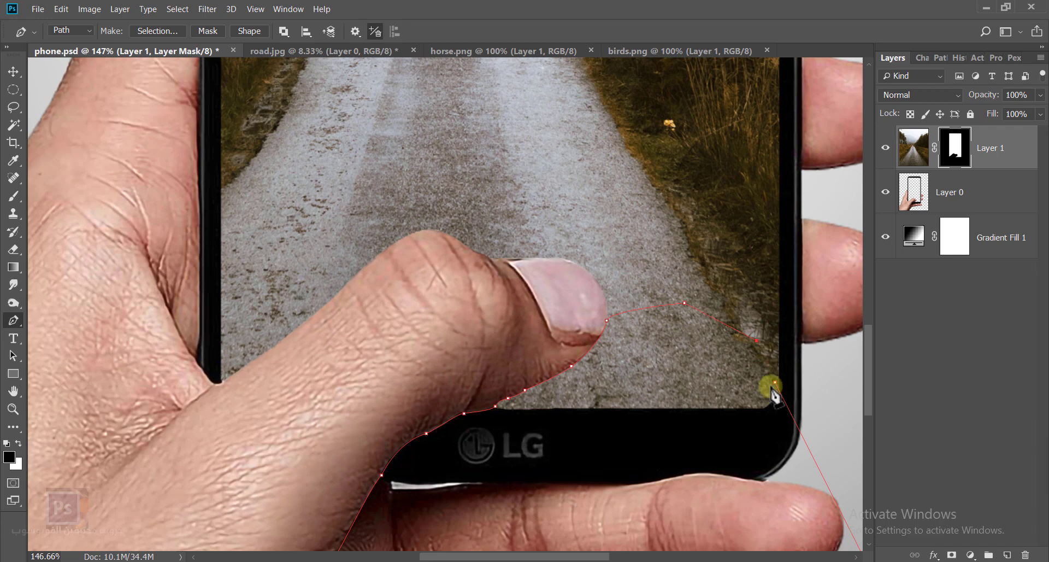
- Convert the path to a selection, fill it with white on Layer 1's mask to extend the road below the phone, and deselect
{"action": "scroll", "coordinate": [693, 388], "scroll_direction": "down", "scroll_amount": 4}
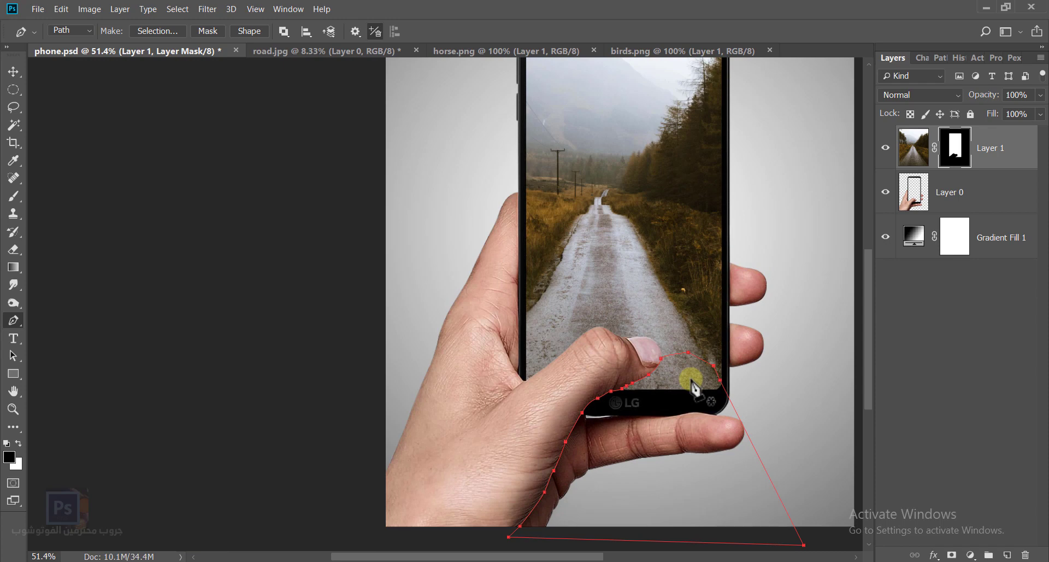
{"action": "key", "text": "ctrl+Return"}
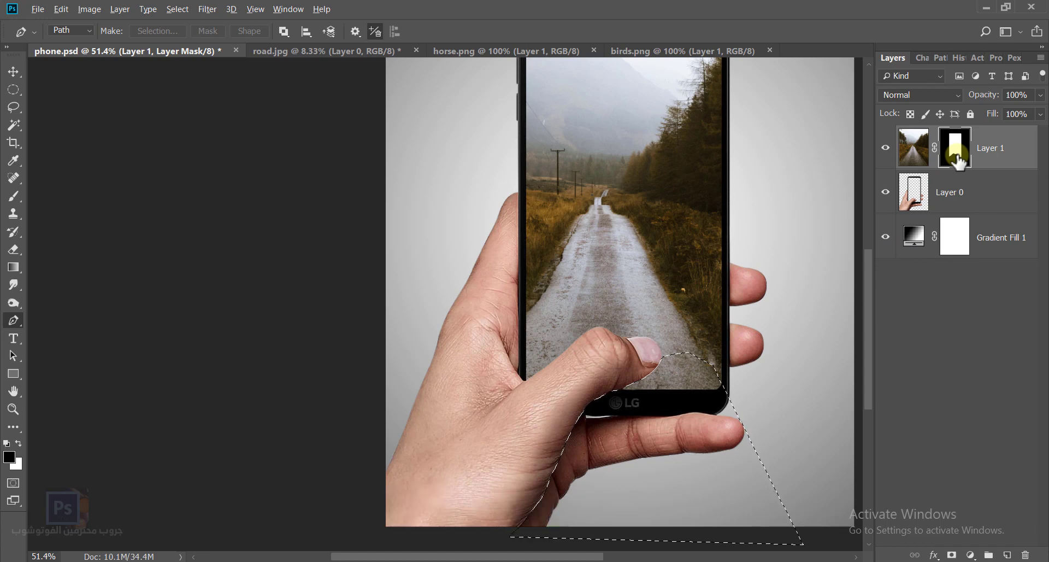
{"action": "key", "text": "alt+BackSpace"}
{"action": "key", "text": "ctrl+Delete"}
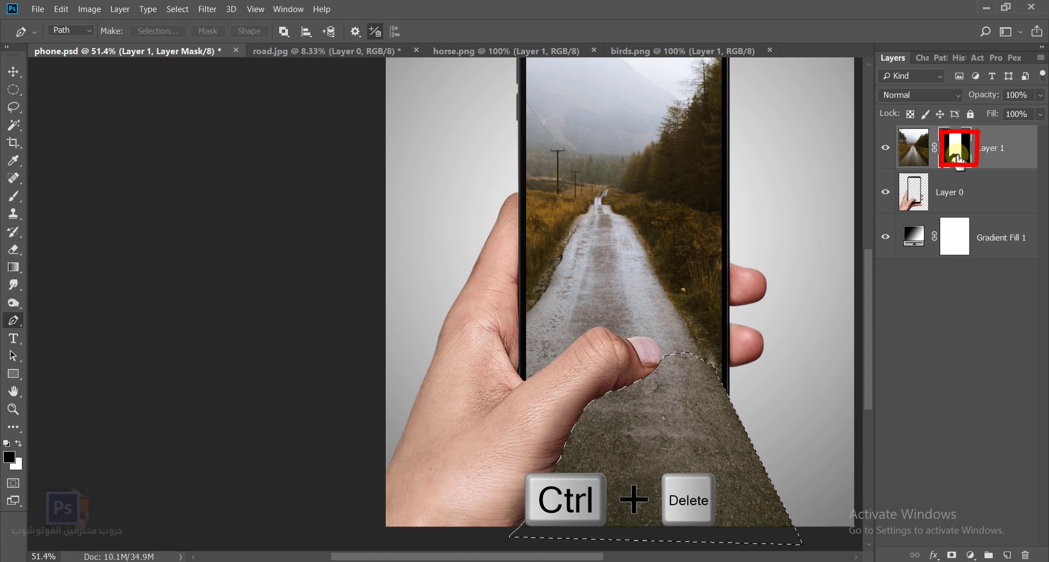
{"action": "key", "text": "ctrl+d"}
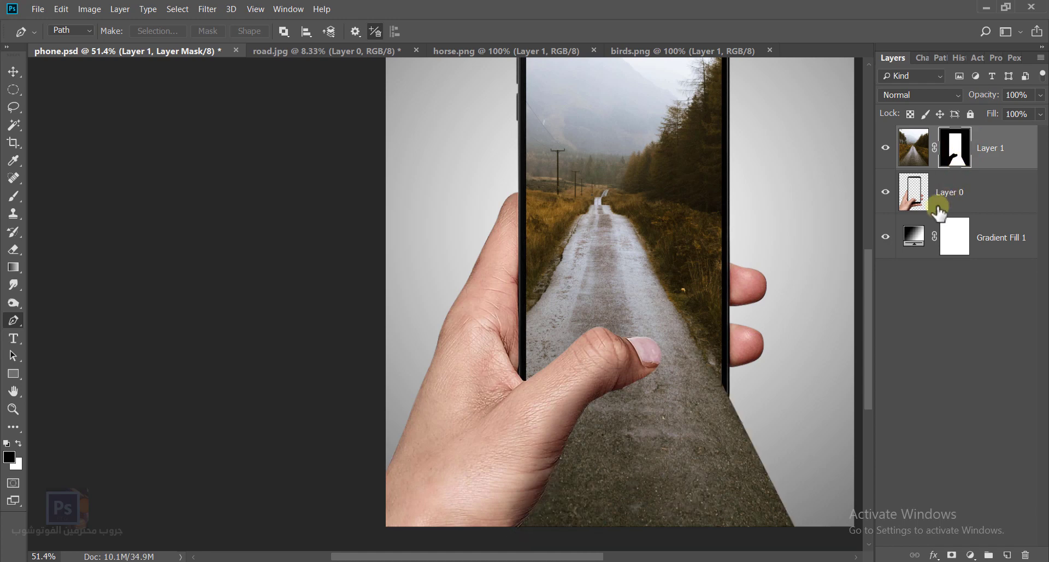
{"action": "scroll", "coordinate": [487, 407], "scroll_direction": "down", "scroll_amount": 2}
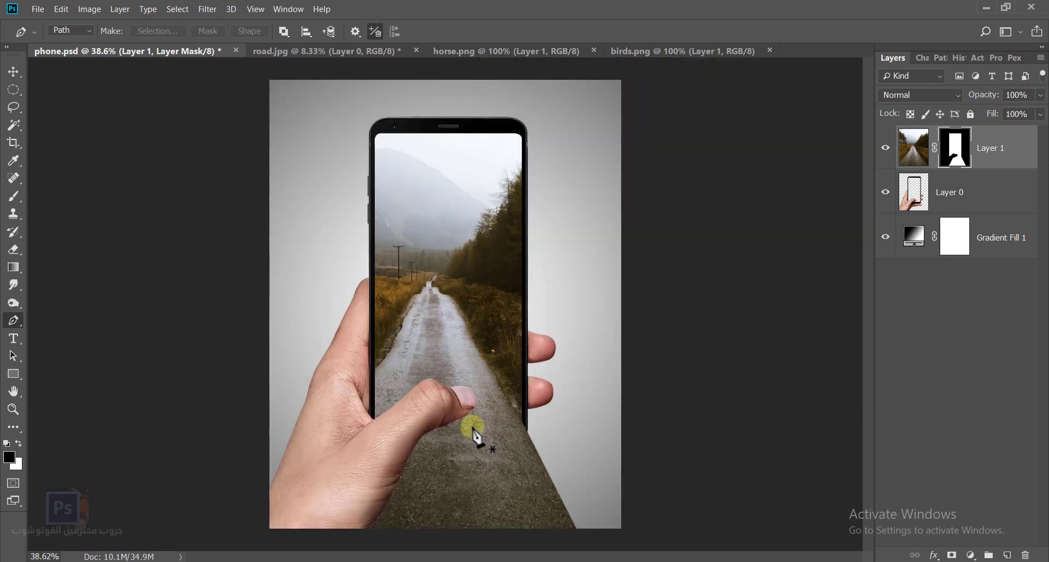
{"action": "scroll", "coordinate": [440, 464], "scroll_direction": "up", "scroll_amount": 1}
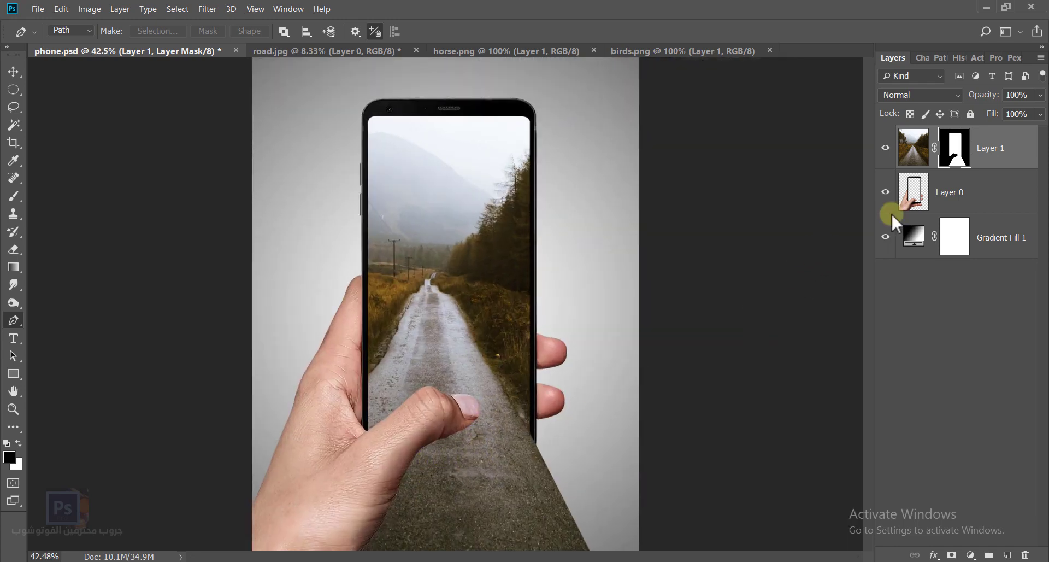
- Add a new empty layer above the road's Layer 1 and clip it to Layer 1
{"action": "left_click", "coordinate": [985, 195]}
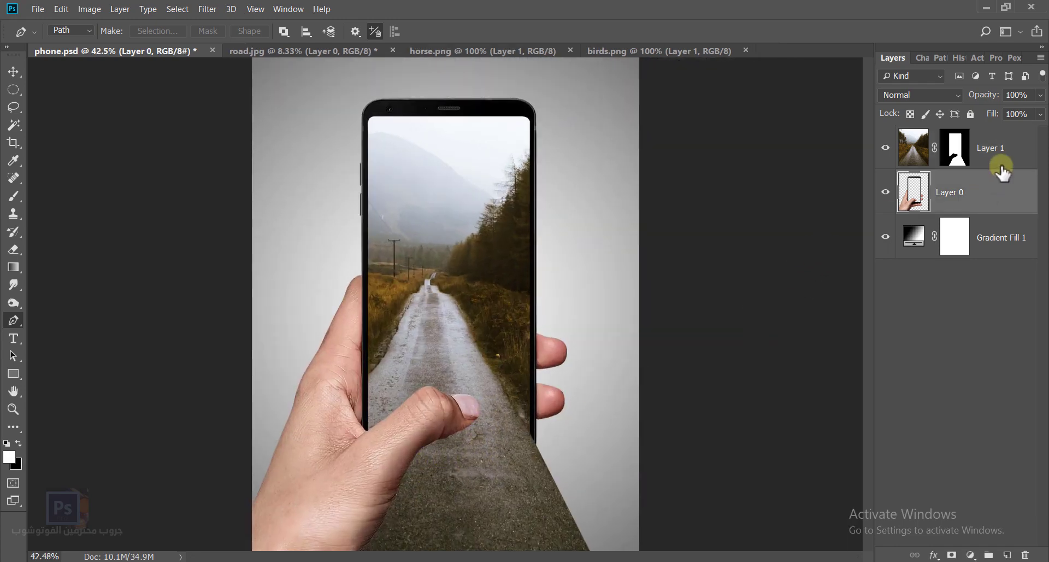
{"action": "left_click", "coordinate": [1002, 165]}
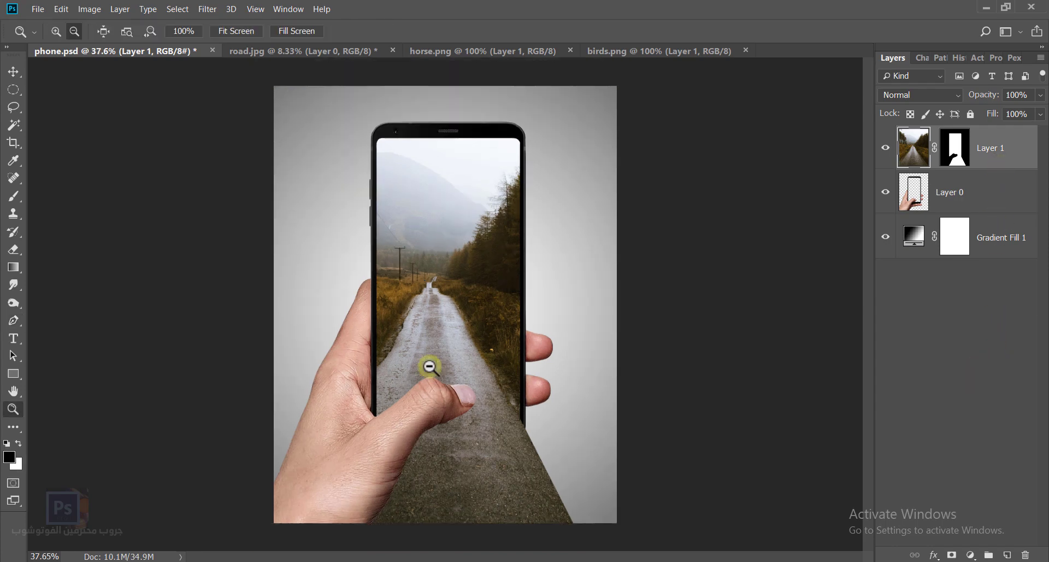
{"action": "scroll", "coordinate": [430, 366], "scroll_direction": "up", "scroll_amount": 1}
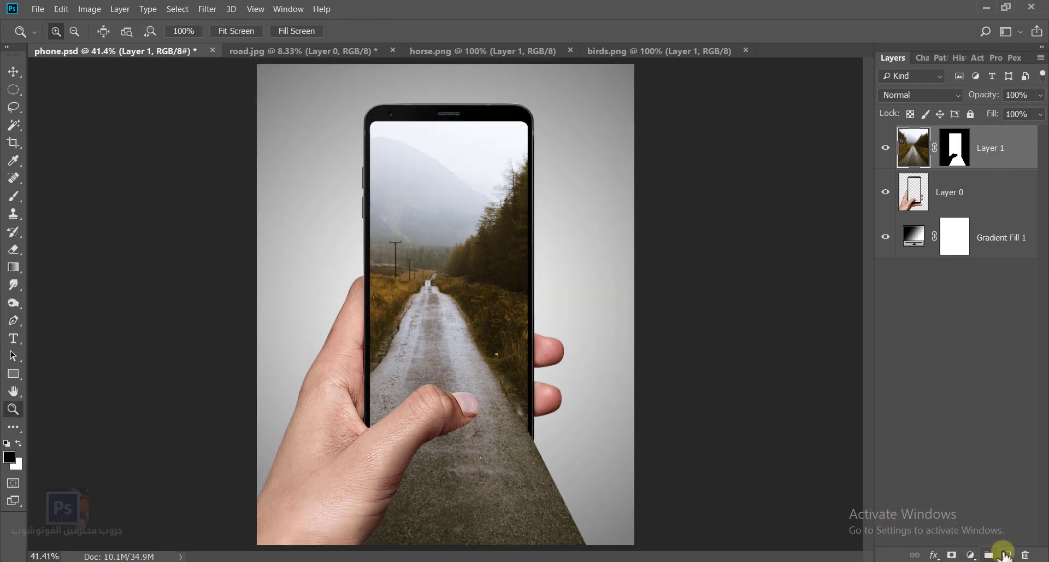
{"action": "left_click", "coordinate": [1007, 555]}
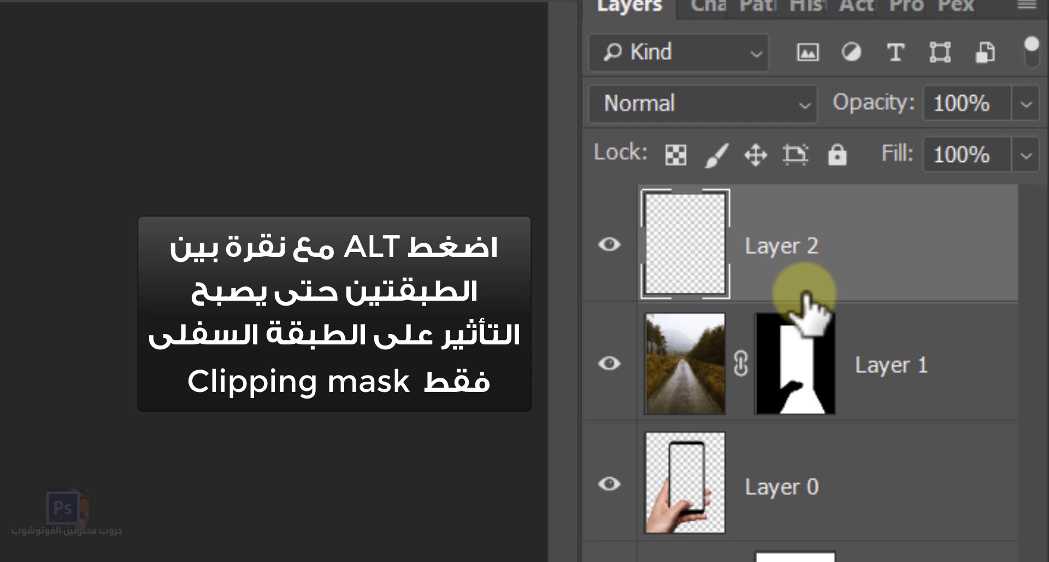
{"action": "left_click", "coordinate": [802, 293], "text": "alt"}
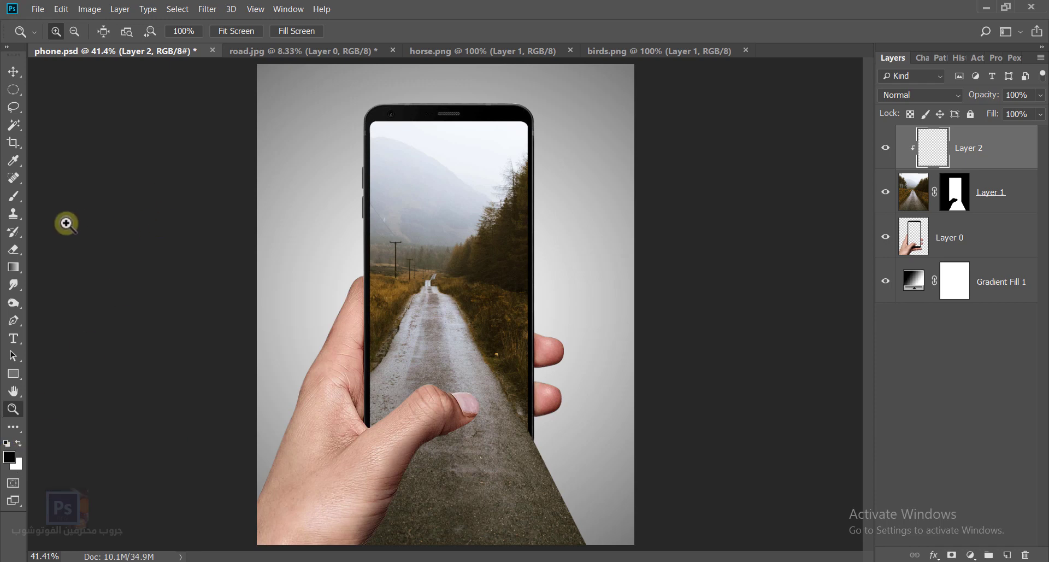
- Dab a faint black shadow on the new layer beside the thumb tip with a soft brush
{"action": "left_click", "coordinate": [13, 195]}
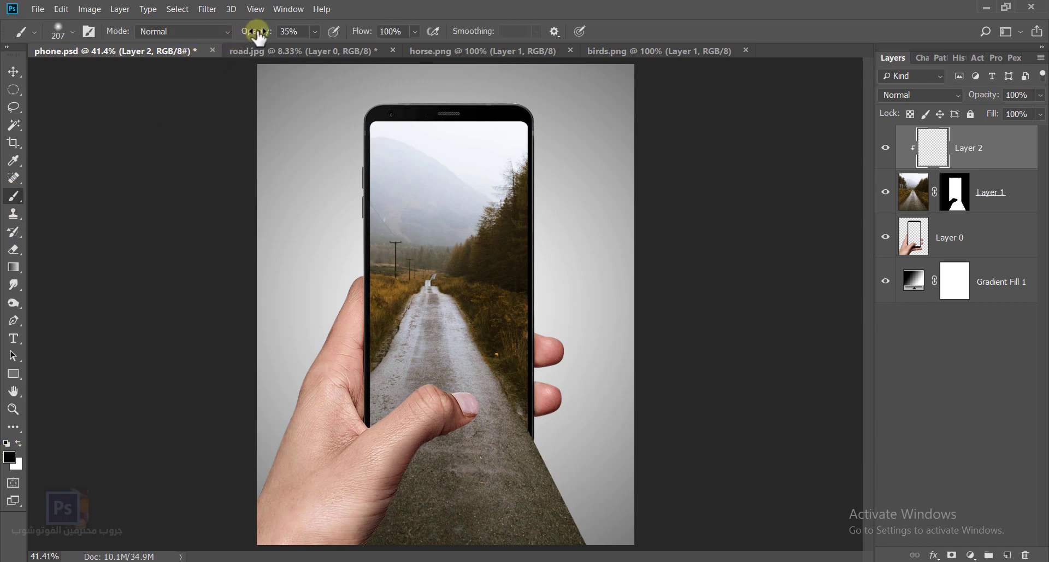
{"action": "scroll", "coordinate": [457, 363], "scroll_direction": "up", "scroll_amount": 5}
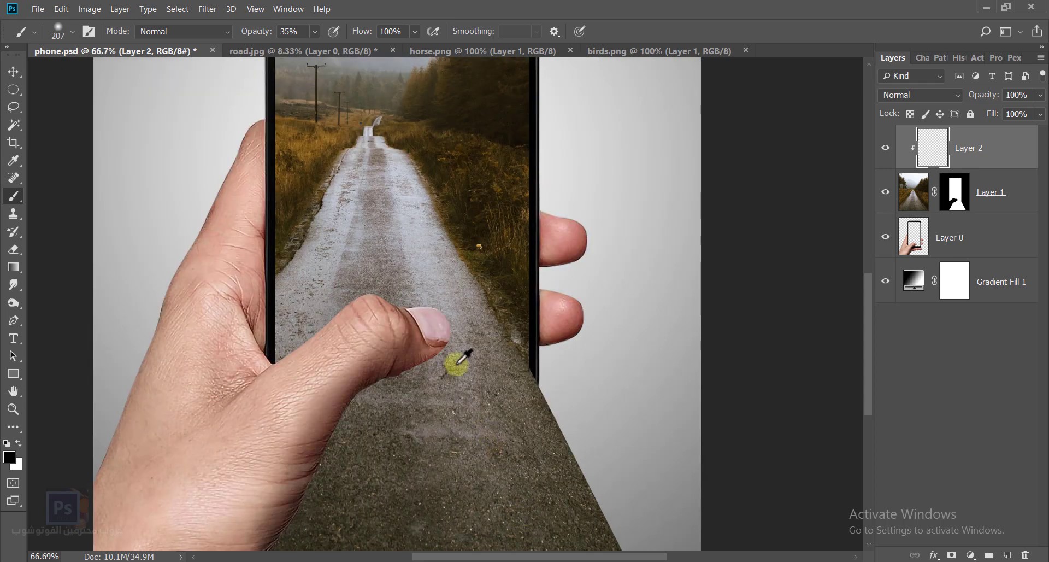
{"action": "mouse_move", "coordinate": [452, 335]}
{"action": "left_mouse_down"}
{"action": "mouse_move", "coordinate": [445, 348]}
{"action": "mouse_move", "coordinate": [453, 234]}
{"action": "mouse_move", "coordinate": [451, 273]}
{"action": "left_mouse_up"}
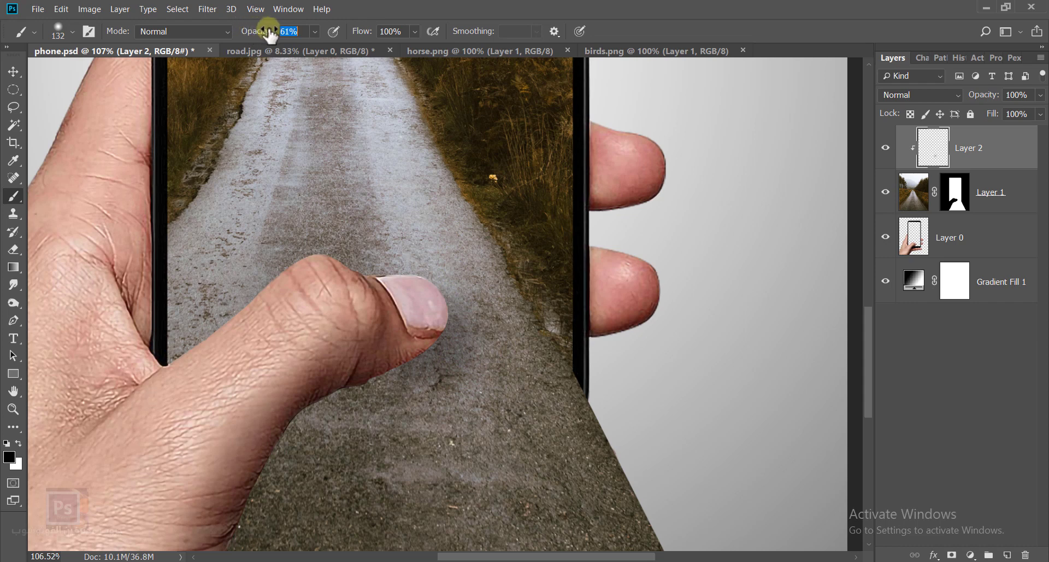
- Paint a black shadow along the thumb's lower edge down to the image's bottom edge with the brush at 64% opacity
{"action": "left_click_drag", "start_coordinate": [269, 33], "coordinate": [271, 34]}
{"action": "mouse_move", "coordinate": [428, 375]}
{"action": "left_mouse_down"}
{"action": "mouse_move", "coordinate": [448, 357]}
{"action": "mouse_move", "coordinate": [435, 355]}
{"action": "mouse_move", "coordinate": [442, 343]}
{"action": "mouse_move", "coordinate": [294, 424]}
{"action": "mouse_move", "coordinate": [229, 549]}
{"action": "left_mouse_up"}
{"action": "left_click", "coordinate": [441, 342]}
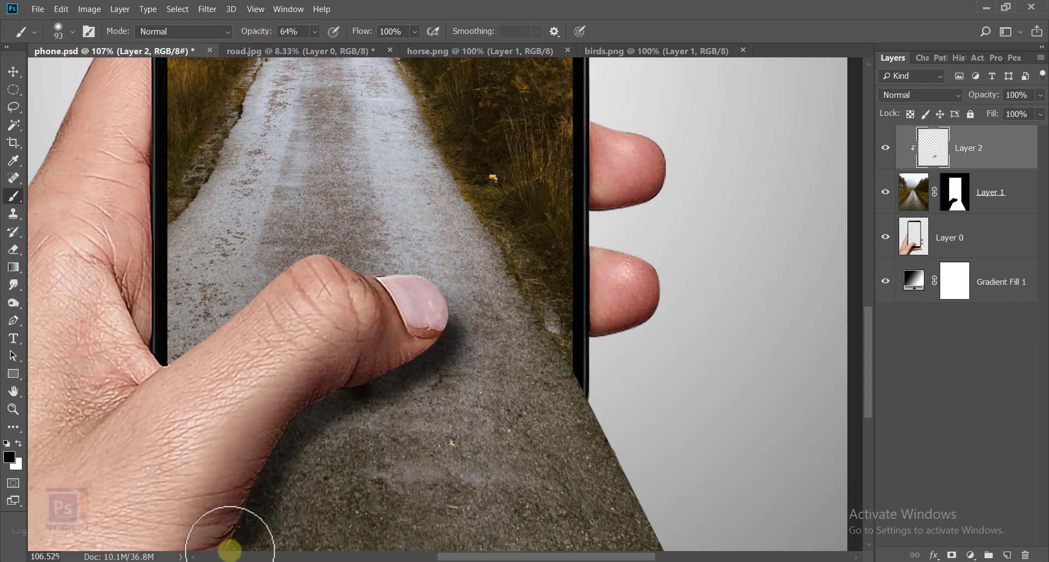
{"action": "scroll", "coordinate": [274, 478], "scroll_direction": "down", "scroll_amount": 3}
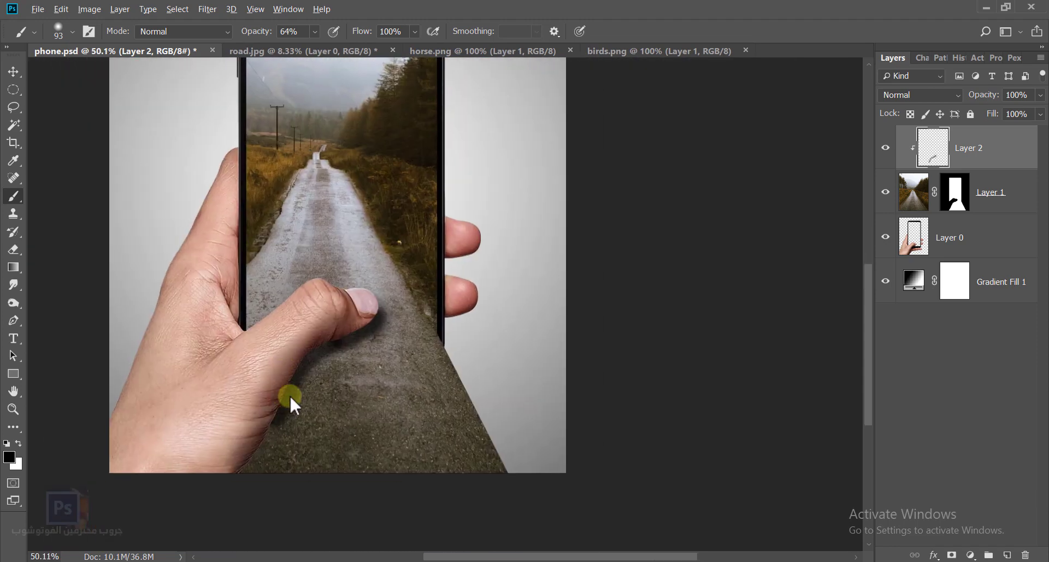
- Broaden the shadow below the thumb and hand with a 179 px brush at 64% opacity
{"action": "left_click_drag", "start_coordinate": [286, 394], "coordinate": [328, 365]}
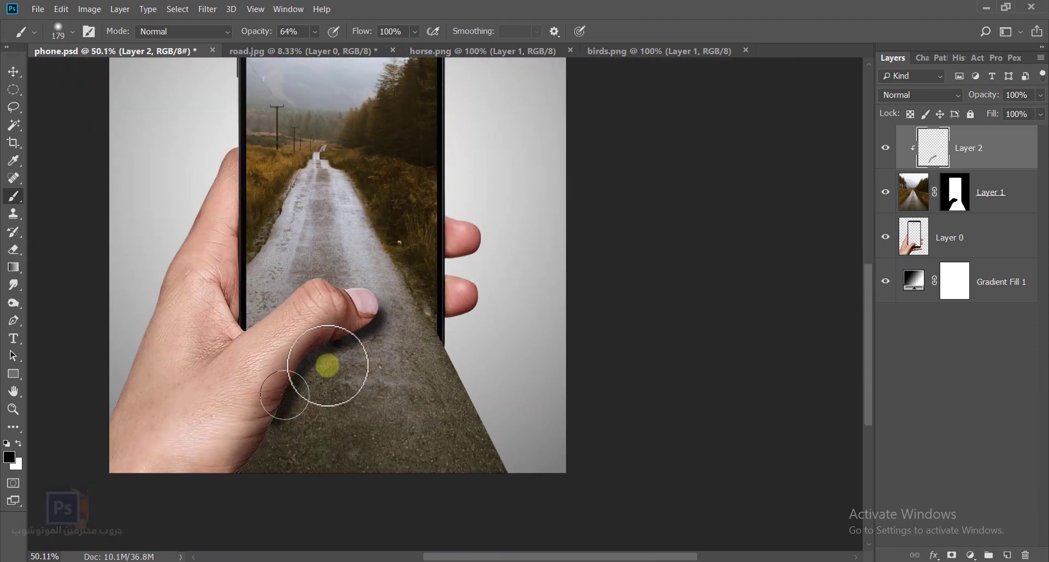
{"action": "mouse_move", "coordinate": [370, 335]}
{"action": "left_mouse_down"}
{"action": "mouse_move", "coordinate": [270, 411]}
{"action": "mouse_move", "coordinate": [233, 485]}
{"action": "mouse_move", "coordinate": [283, 389]}
{"action": "mouse_move", "coordinate": [319, 350]}
{"action": "mouse_move", "coordinate": [368, 330]}
{"action": "mouse_move", "coordinate": [318, 366]}
{"action": "mouse_move", "coordinate": [278, 421]}
{"action": "mouse_move", "coordinate": [247, 496]}
{"action": "mouse_move", "coordinate": [293, 429]}
{"action": "mouse_move", "coordinate": [308, 397]}
{"action": "mouse_move", "coordinate": [288, 407]}
{"action": "mouse_move", "coordinate": [244, 490]}
{"action": "left_mouse_up"}
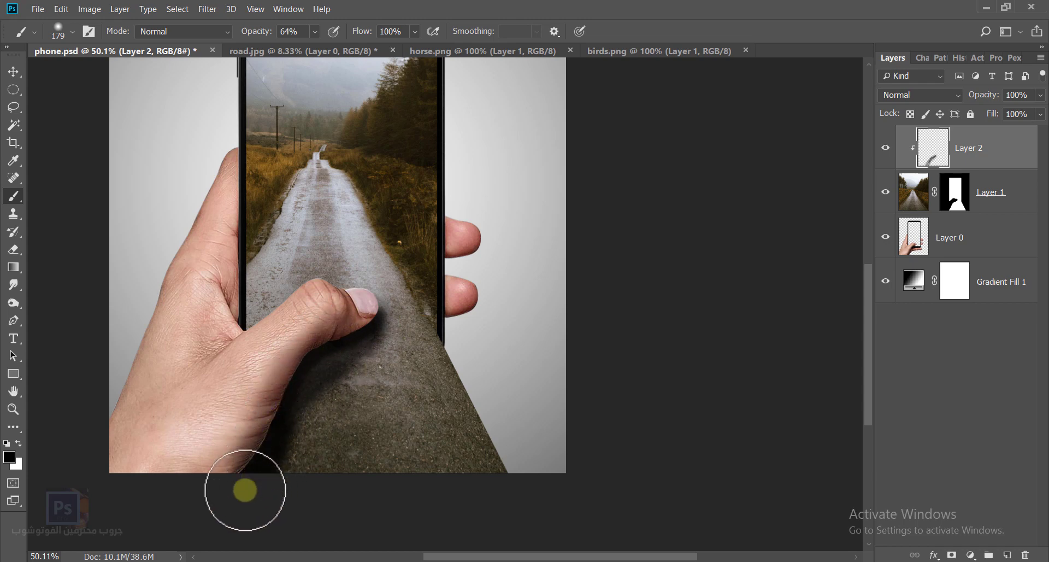
{"action": "scroll", "coordinate": [311, 416], "scroll_direction": "down", "scroll_amount": 2}
{"action": "scroll", "coordinate": [370, 440], "scroll_direction": "down", "scroll_amount": 1}
{"action": "scroll", "coordinate": [393, 438], "scroll_direction": "up", "scroll_amount": 1}
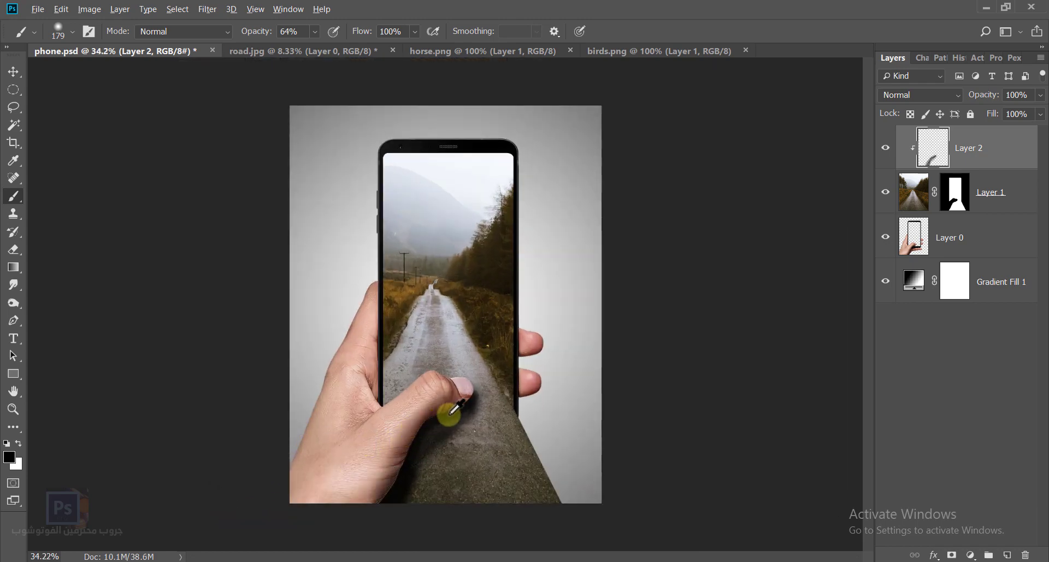
- Undo the shadow strokes painted along the thumb and hand
{"action": "key", "text": "ctrl+z"}
{"action": "key", "text": "ctrl+z"}
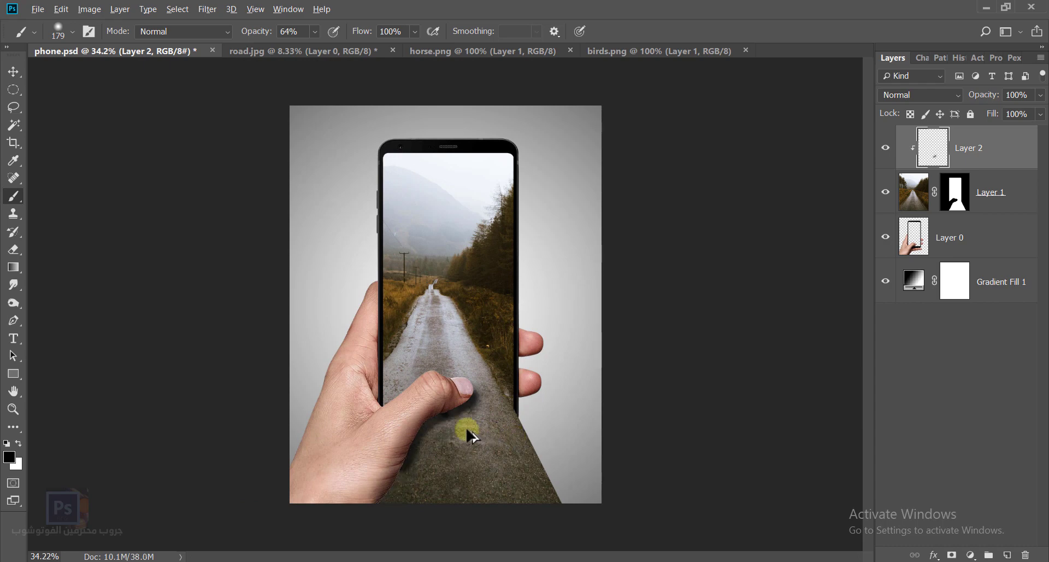
{"action": "key", "text": "ctrl+z"}
- Repaint the shadow on the road along the thumb's underside with the brush at 51% opacity
{"action": "scroll", "coordinate": [459, 427], "scroll_direction": "up", "scroll_amount": 3}
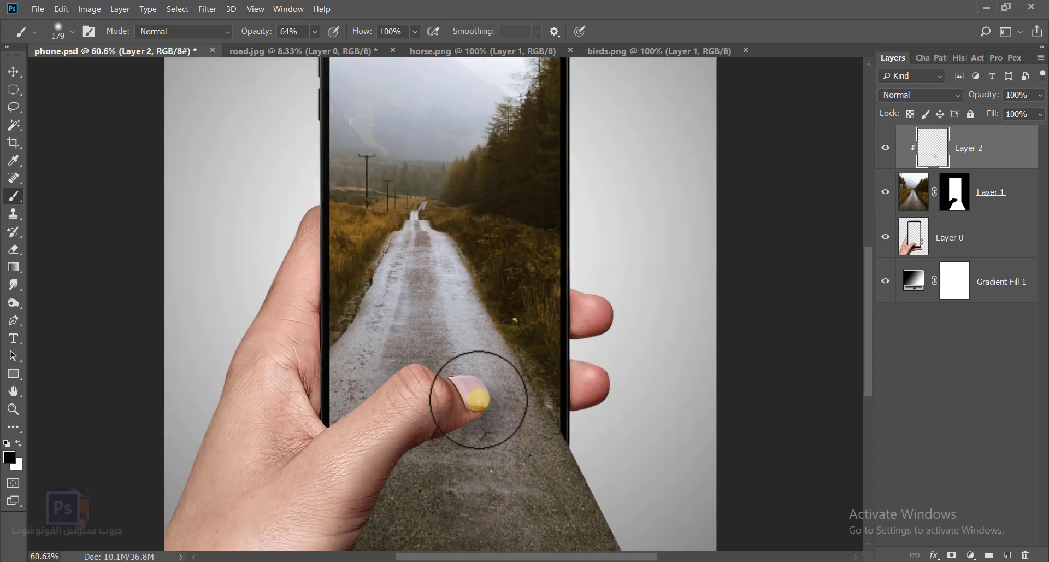
{"action": "left_click_drag", "start_coordinate": [473, 408], "coordinate": [476, 372]}
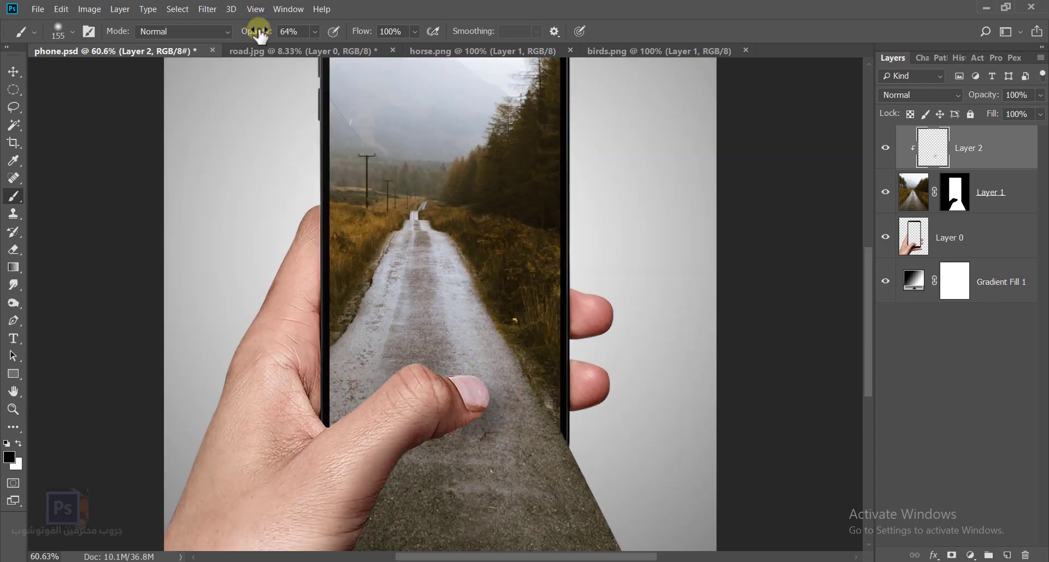
{"action": "left_click_drag", "start_coordinate": [248, 31], "coordinate": [252, 31]}
{"action": "mouse_move", "coordinate": [444, 403]}
{"action": "left_mouse_down"}
{"action": "mouse_move", "coordinate": [467, 423]}
{"action": "mouse_move", "coordinate": [476, 402]}
{"action": "mouse_move", "coordinate": [461, 427]}
{"action": "mouse_move", "coordinate": [407, 461]}
{"action": "mouse_move", "coordinate": [349, 551]}
{"action": "mouse_move", "coordinate": [404, 483]}
{"action": "mouse_move", "coordinate": [478, 417]}
{"action": "mouse_move", "coordinate": [355, 546]}
{"action": "mouse_move", "coordinate": [351, 524]}
{"action": "mouse_move", "coordinate": [433, 442]}
{"action": "left_mouse_up"}
{"action": "right_click", "coordinate": [438, 432], "text": "alt"}
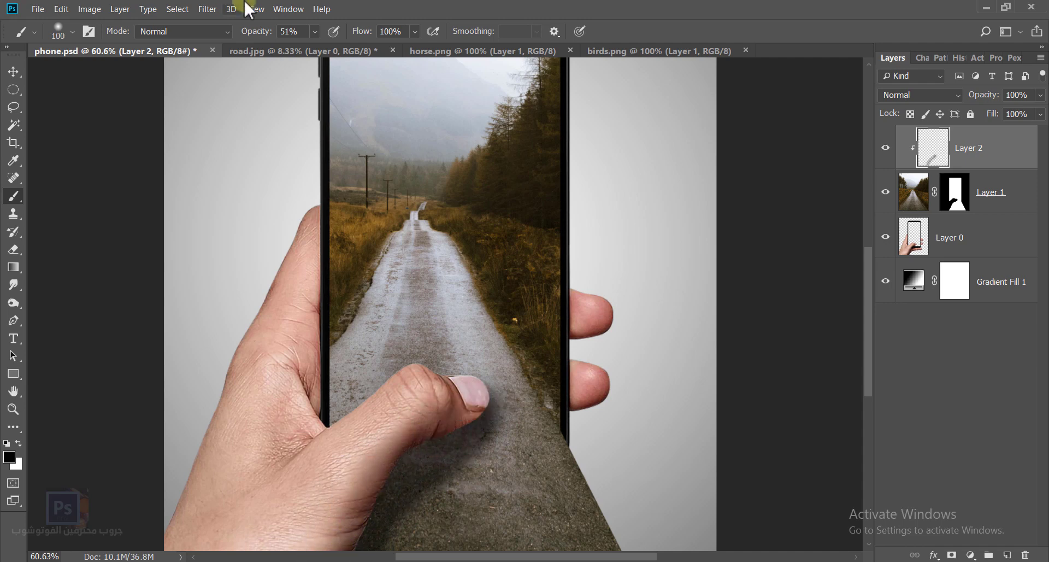
- Deepen the shadow close to the thumb's lower edge with a 100 px brush at 38% opacity
{"action": "mouse_move", "coordinate": [431, 431]}
{"action": "left_mouse_down"}
{"action": "mouse_move", "coordinate": [482, 412]}
{"action": "mouse_move", "coordinate": [418, 448]}
{"action": "mouse_move", "coordinate": [385, 483]}
{"action": "mouse_move", "coordinate": [411, 451]}
{"action": "mouse_move", "coordinate": [434, 438]}
{"action": "mouse_move", "coordinate": [395, 468]}
{"action": "mouse_move", "coordinate": [346, 546]}
{"action": "mouse_move", "coordinate": [405, 447]}
{"action": "mouse_move", "coordinate": [485, 408]}
{"action": "mouse_move", "coordinate": [427, 456]}
{"action": "left_mouse_up"}
- Examine the thumb's shadow on the road close up and within the whole composition
{"action": "scroll", "coordinate": [393, 506], "scroll_direction": "down", "scroll_amount": 3}
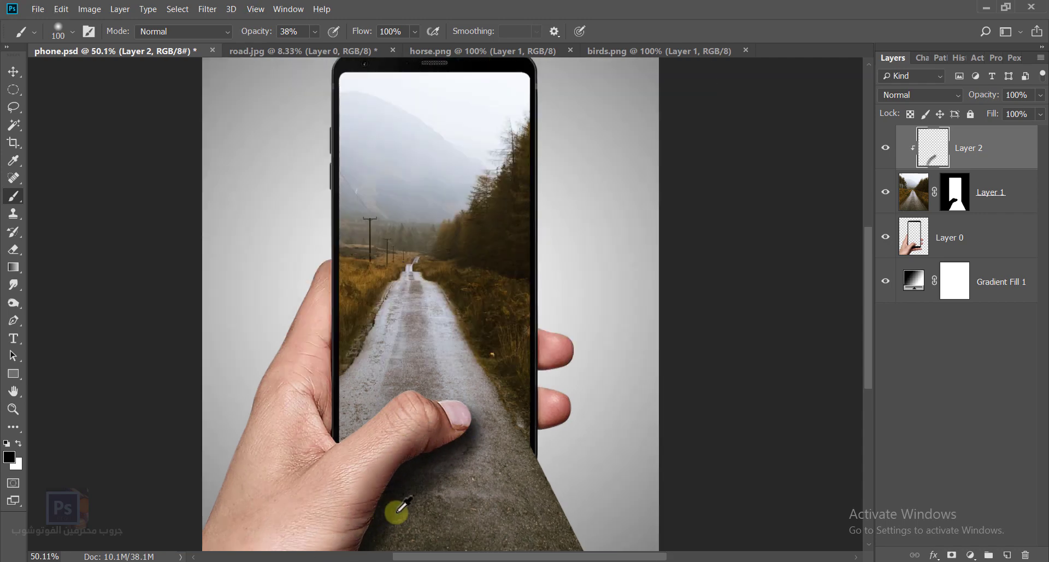
{"action": "scroll", "coordinate": [393, 518], "scroll_direction": "up", "scroll_amount": 1}
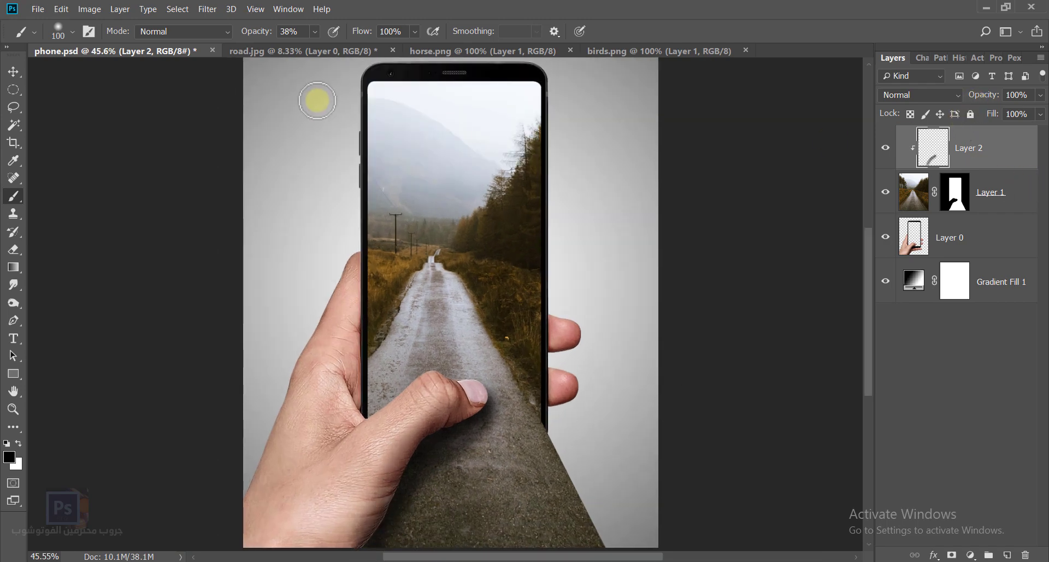
{"action": "scroll", "coordinate": [475, 381], "scroll_direction": "down", "scroll_amount": 2}
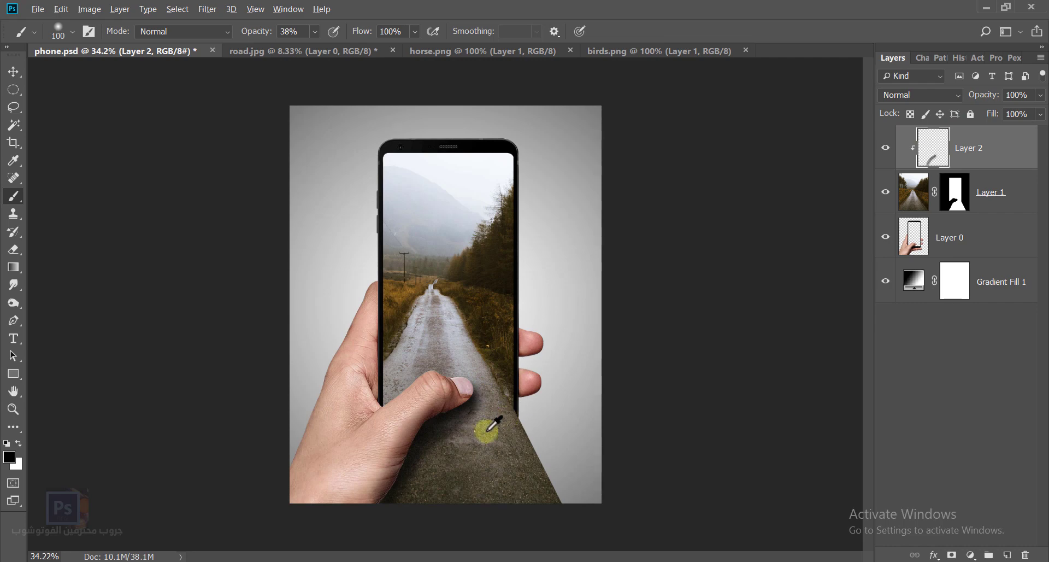
{"action": "scroll", "coordinate": [481, 432], "scroll_direction": "up", "scroll_amount": 2}
{"action": "key", "text": "z"}
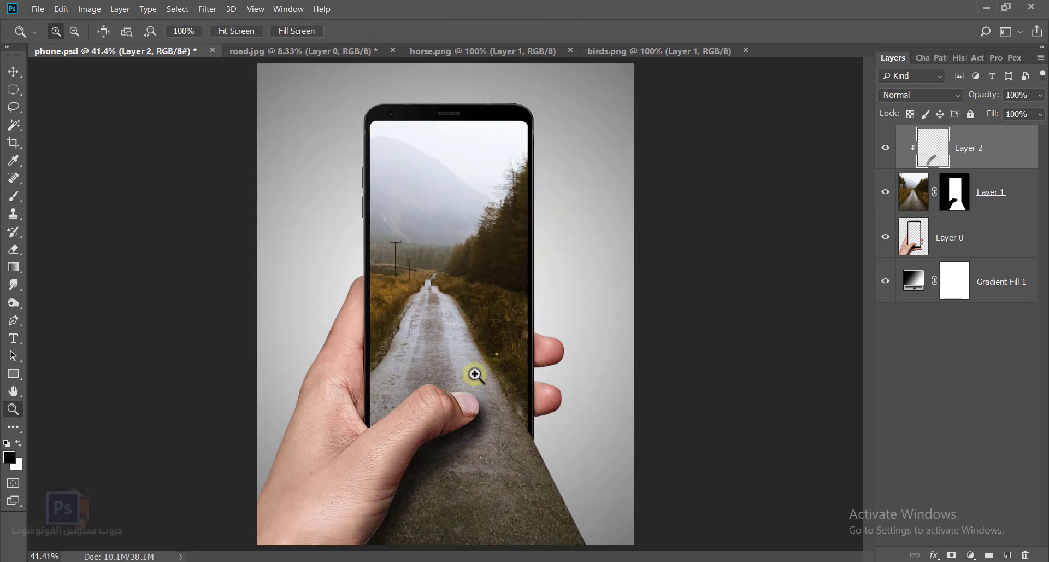
{"action": "right_click", "coordinate": [475, 375]}
{"action": "scroll", "coordinate": [480, 386], "scroll_direction": "down", "scroll_amount": 2}
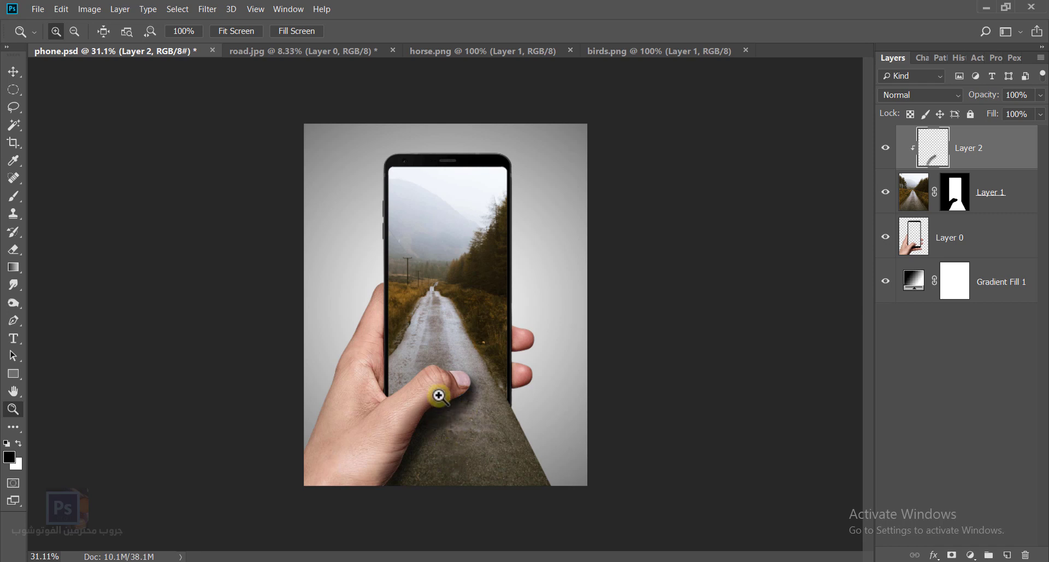
{"action": "scroll", "coordinate": [430, 385], "scroll_direction": "up", "scroll_amount": 1}
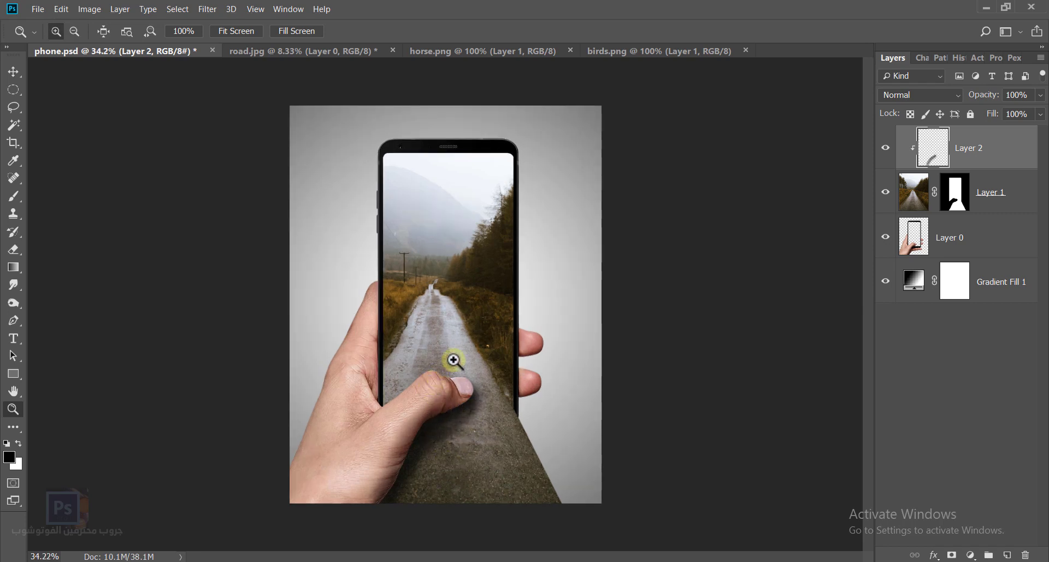
- Copy the horse layer from horse.png into phone.psd, placing it over the road on the phone screen
{"action": "left_click", "coordinate": [465, 50]}
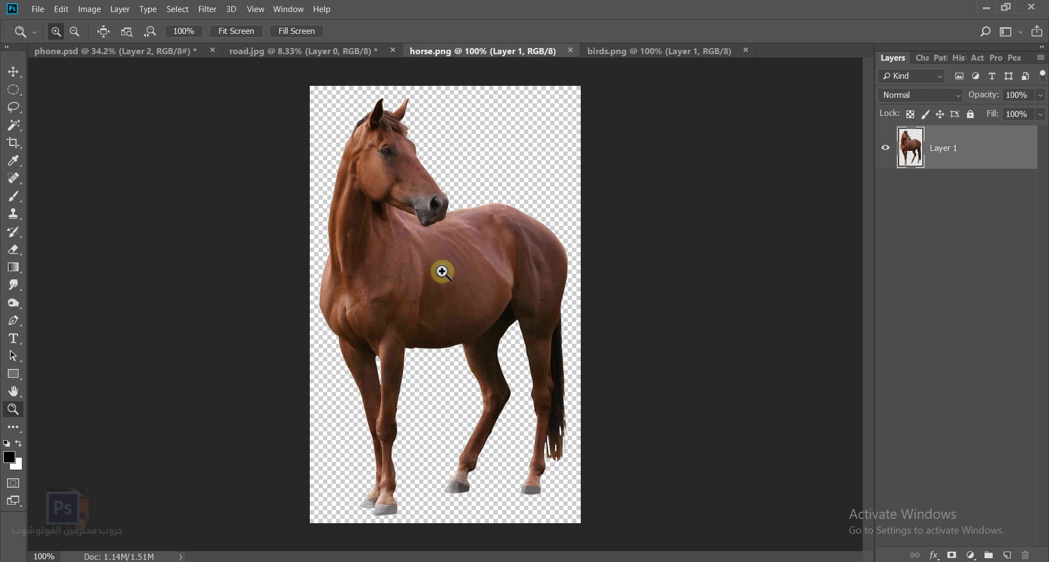
{"action": "left_click_drag", "start_coordinate": [433, 275], "coordinate": [301, 160]}
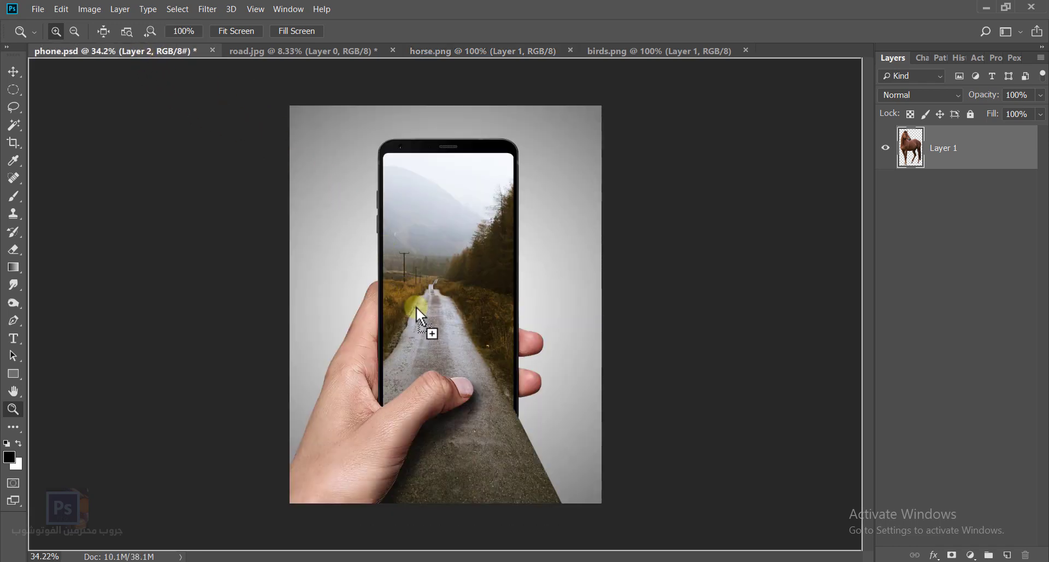
{"action": "left_click_drag", "start_coordinate": [415, 307], "coordinate": [415, 313]}
{"action": "scroll", "coordinate": [419, 354], "scroll_direction": "up", "scroll_amount": 2}
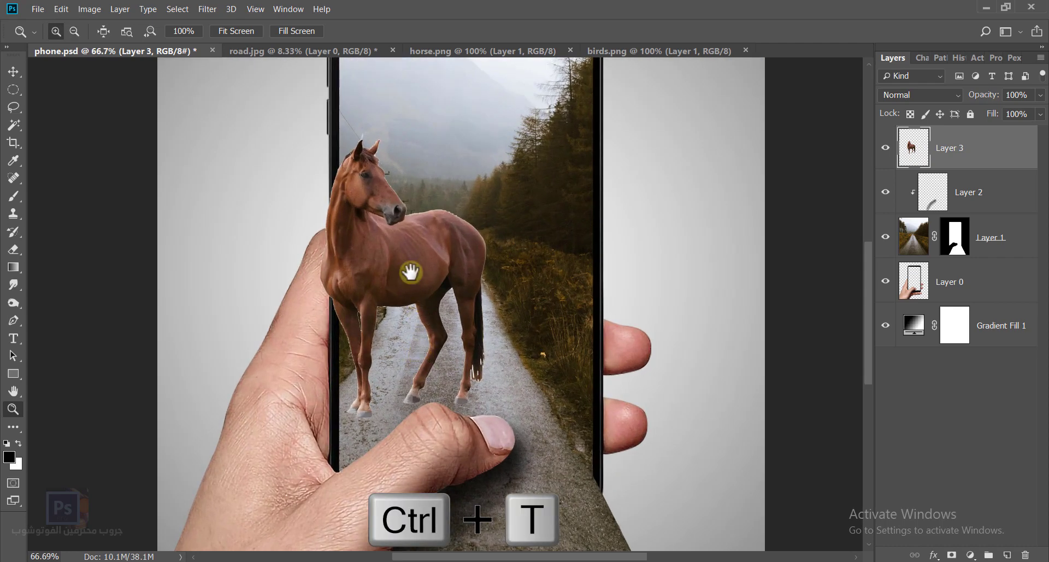
{"action": "scroll", "coordinate": [407, 333], "scroll_direction": "down", "scroll_amount": 3}
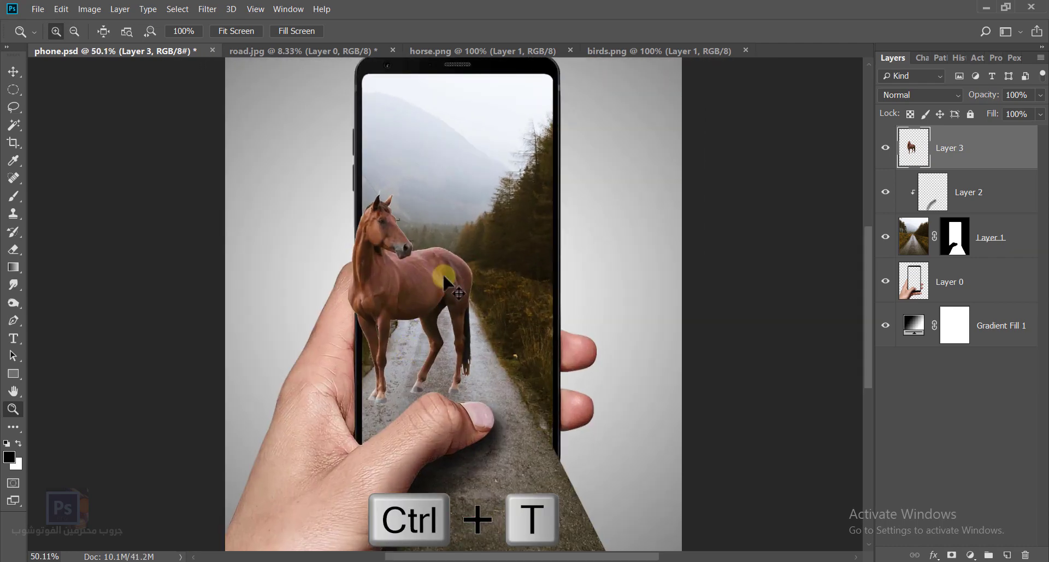
- Move the horse down so its hooves overlap the thumb, and enlarge it slightly with Free Transform
{"action": "left_click_drag", "start_coordinate": [444, 277], "coordinate": [430, 293]}
{"action": "key", "text": "ctrl+t"}
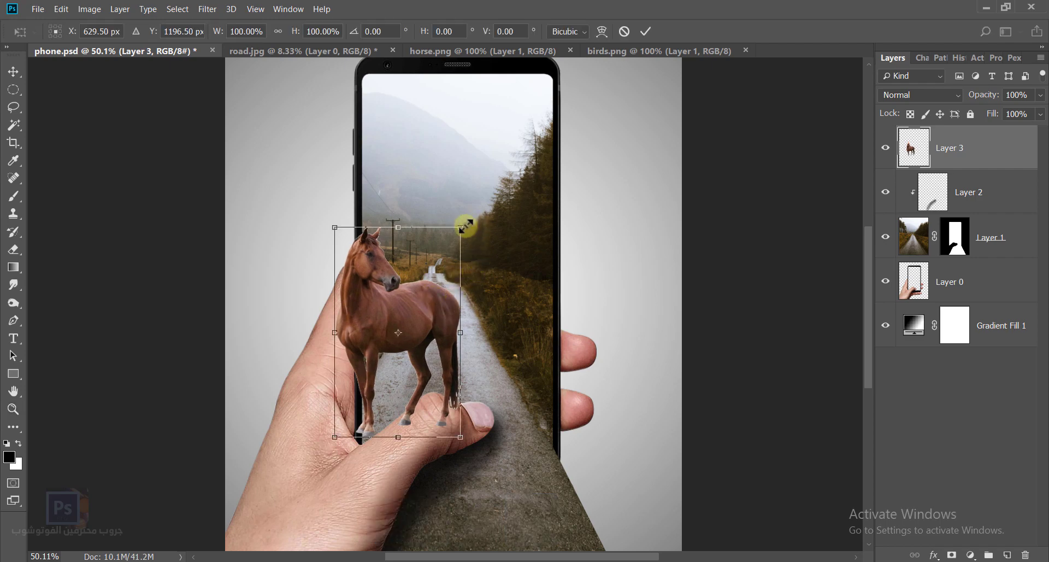
{"action": "mouse_move", "coordinate": [465, 225]}
{"action": "left_mouse_down"}
{"action": "mouse_move", "coordinate": [477, 213]}
{"action": "mouse_move", "coordinate": [473, 224]}
{"action": "left_mouse_up"}
{"action": "key", "text": "Return"}
- Add a layer mask to the horse's Layer 3
{"action": "key", "text": "z"}
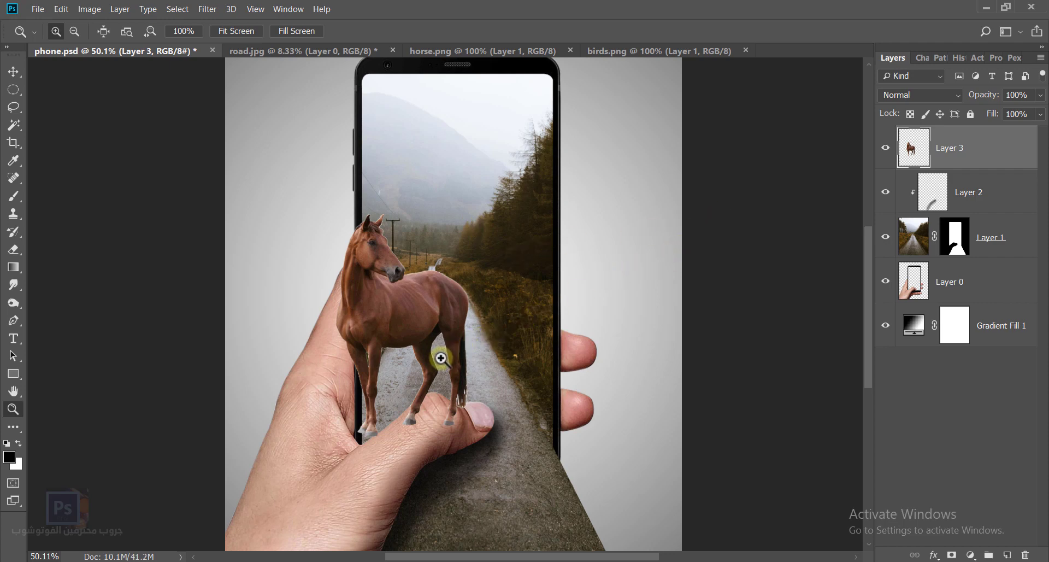
{"action": "left_click", "coordinate": [456, 404]}
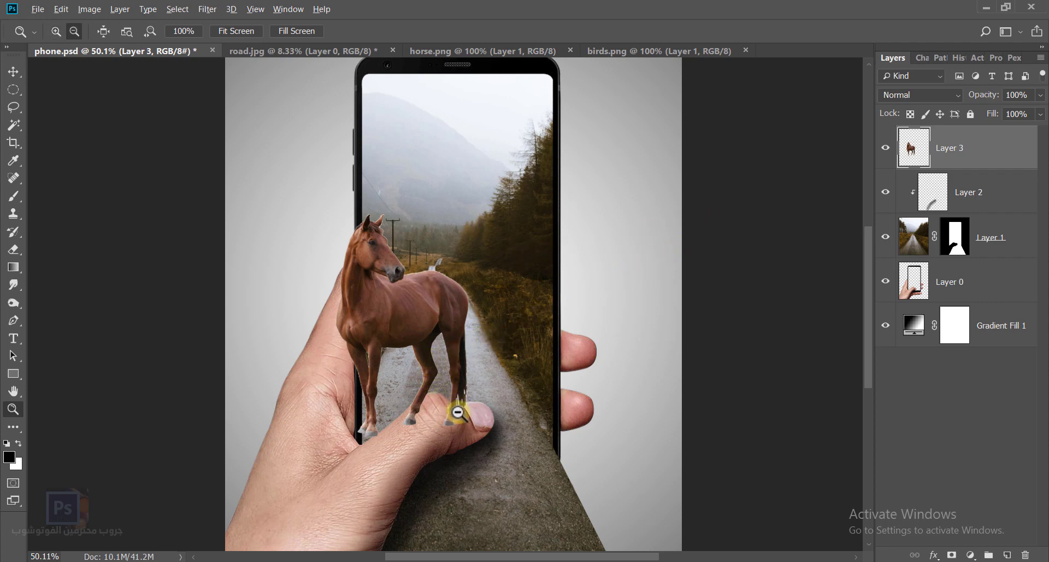
{"action": "left_click", "coordinate": [953, 554]}
{"action": "left_click_drag", "start_coordinate": [429, 412], "coordinate": [441, 421]}
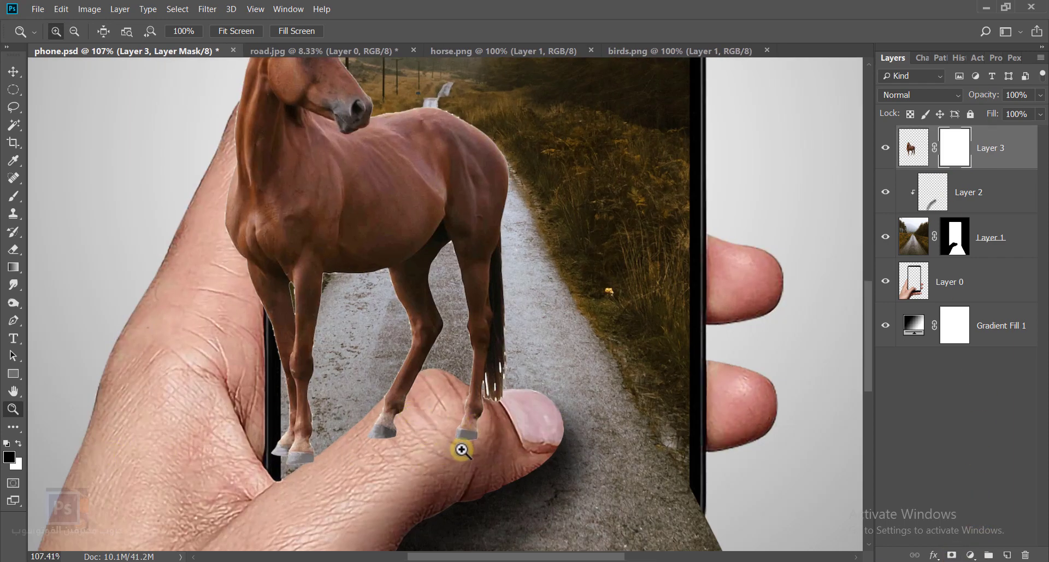
- Hide the horse's hind hoof beside the thumbnail by painting black on Layer 3's mask with the Brush at 100% opacity
{"action": "left_click", "coordinate": [10, 197]}
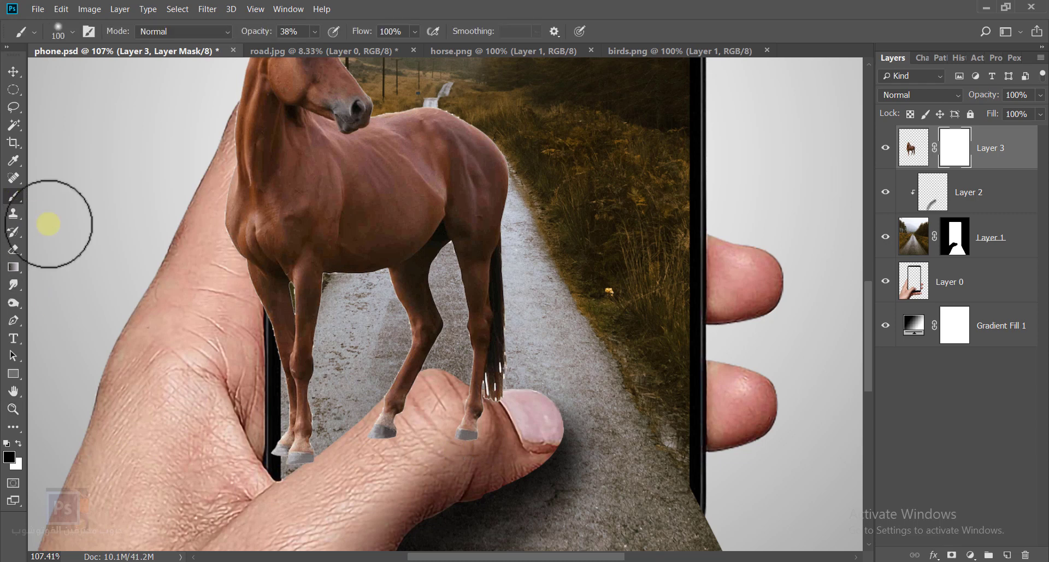
{"action": "left_click_drag", "start_coordinate": [457, 417], "coordinate": [462, 435]}
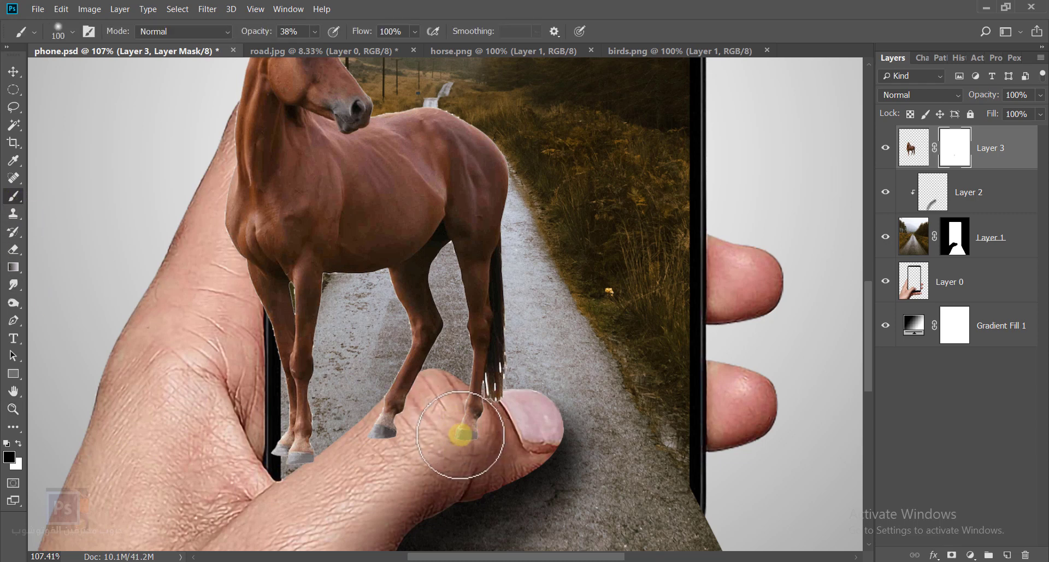
{"action": "left_click_drag", "start_coordinate": [250, 33], "coordinate": [295, 34]}
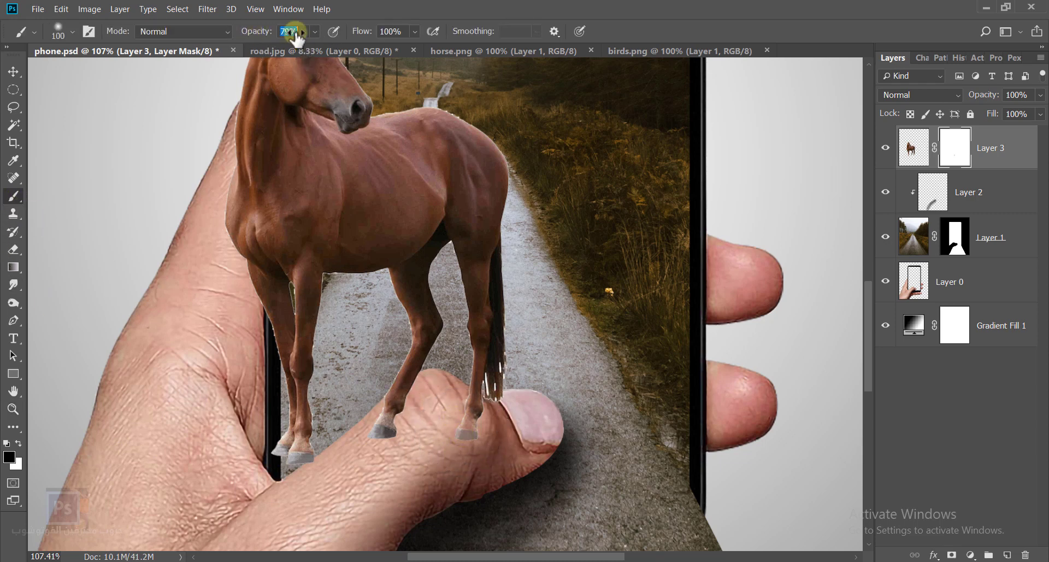
{"action": "left_click_drag", "start_coordinate": [475, 437], "coordinate": [473, 427]}
{"action": "right_click", "coordinate": [473, 426], "text": "alt"}
{"action": "scroll", "coordinate": [469, 424], "scroll_direction": "up", "scroll_amount": 5}
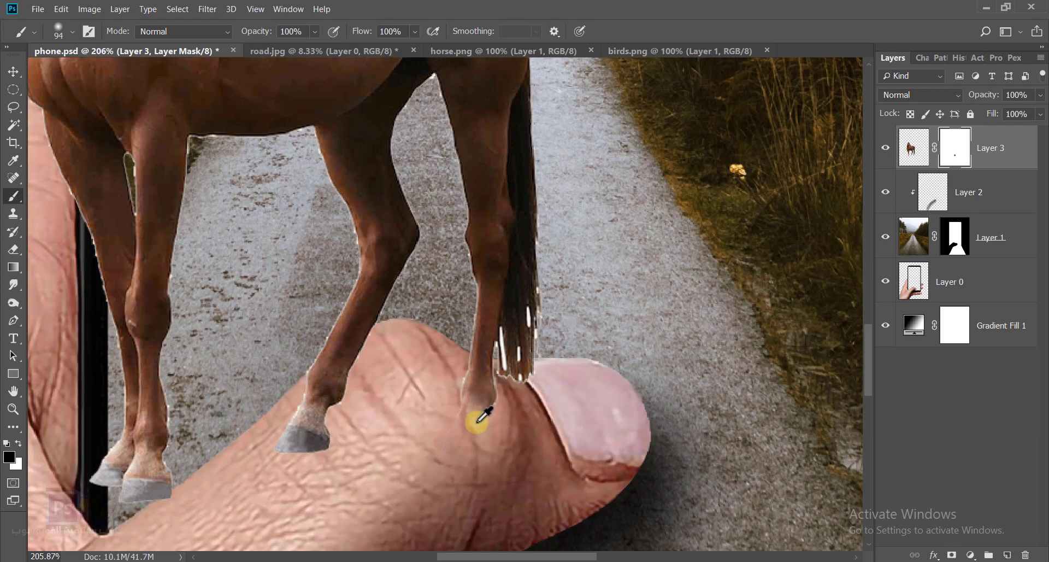
{"action": "right_click", "coordinate": [478, 420], "text": "alt"}
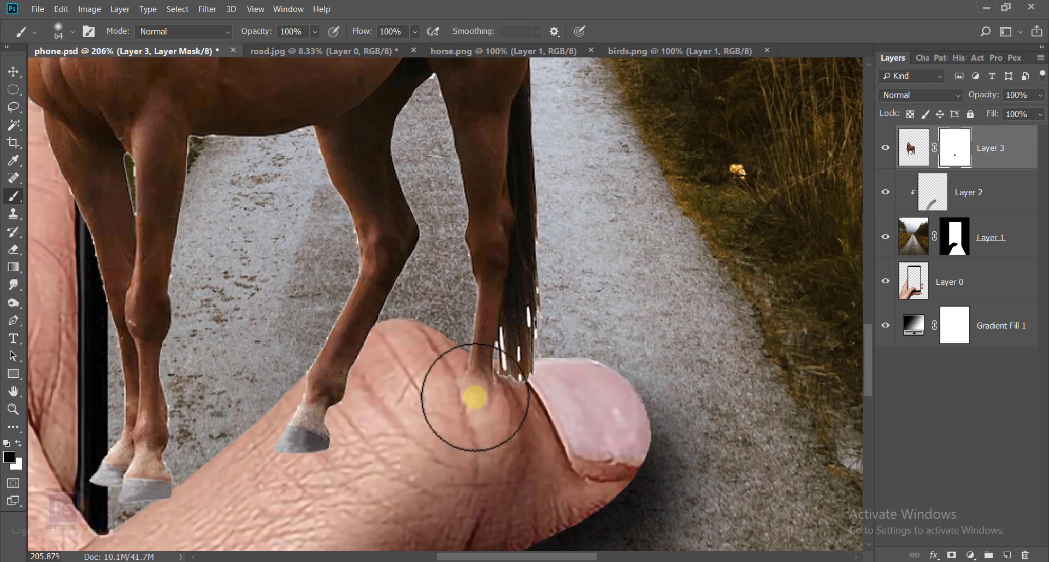
{"action": "mouse_move", "coordinate": [475, 397]}
{"action": "left_mouse_down"}
{"action": "mouse_move", "coordinate": [470, 389]}
{"action": "mouse_move", "coordinate": [482, 398]}
{"action": "left_mouse_up"}
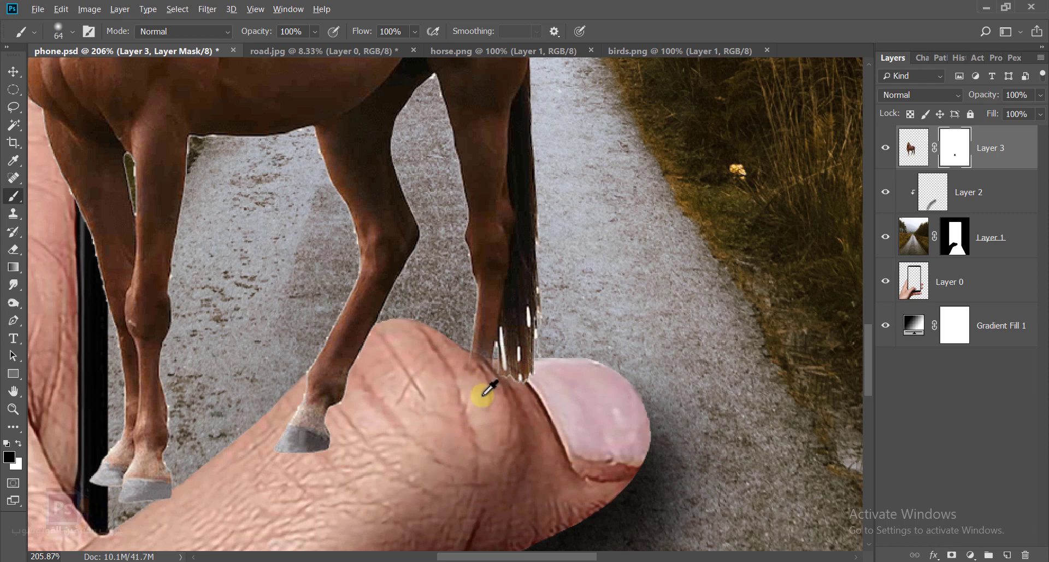
{"action": "right_click", "coordinate": [484, 392], "text": "alt"}
- Mask out the other hind hoof and the front hooves' edge where they overlap the thumb, using a hard 46 px black brush
{"action": "right_click", "coordinate": [511, 443], "text": "alt"}
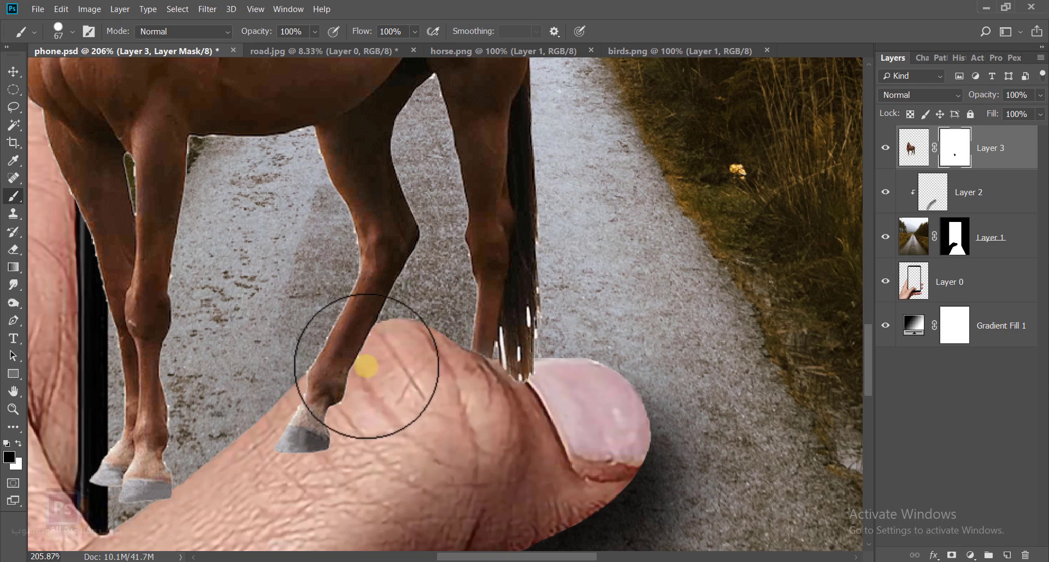
{"action": "left_click_drag", "start_coordinate": [374, 372], "coordinate": [330, 402]}
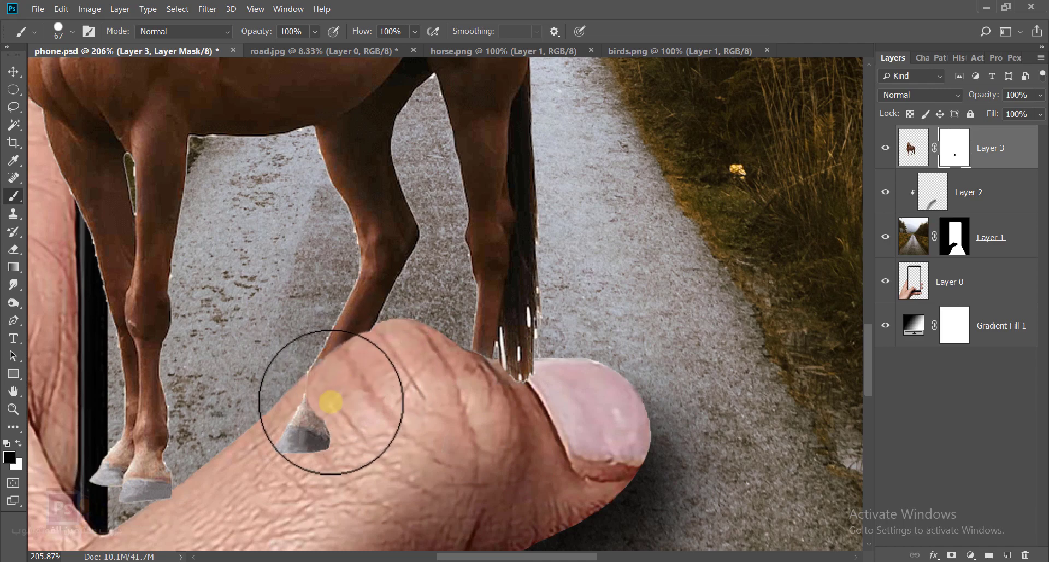
{"action": "key", "text": "ctrl+z"}
{"action": "right_click", "coordinate": [374, 374], "text": "alt"}
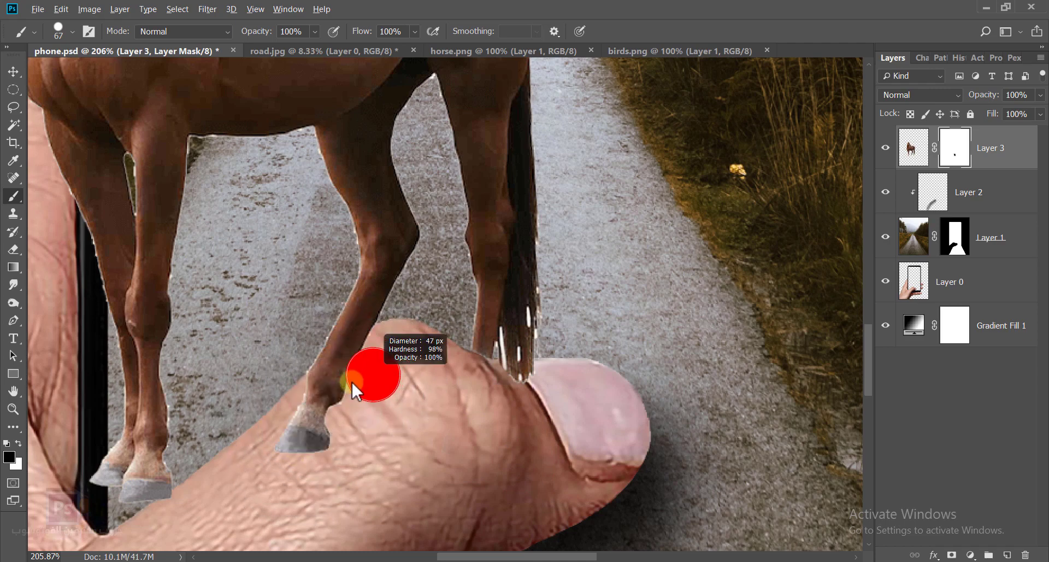
{"action": "mouse_move", "coordinate": [379, 351]}
{"action": "left_mouse_down"}
{"action": "mouse_move", "coordinate": [309, 408]}
{"action": "mouse_move", "coordinate": [325, 383]}
{"action": "mouse_move", "coordinate": [327, 391]}
{"action": "mouse_move", "coordinate": [352, 376]}
{"action": "mouse_move", "coordinate": [323, 397]}
{"action": "left_mouse_up"}
{"action": "key", "text": "ctrl+z"}
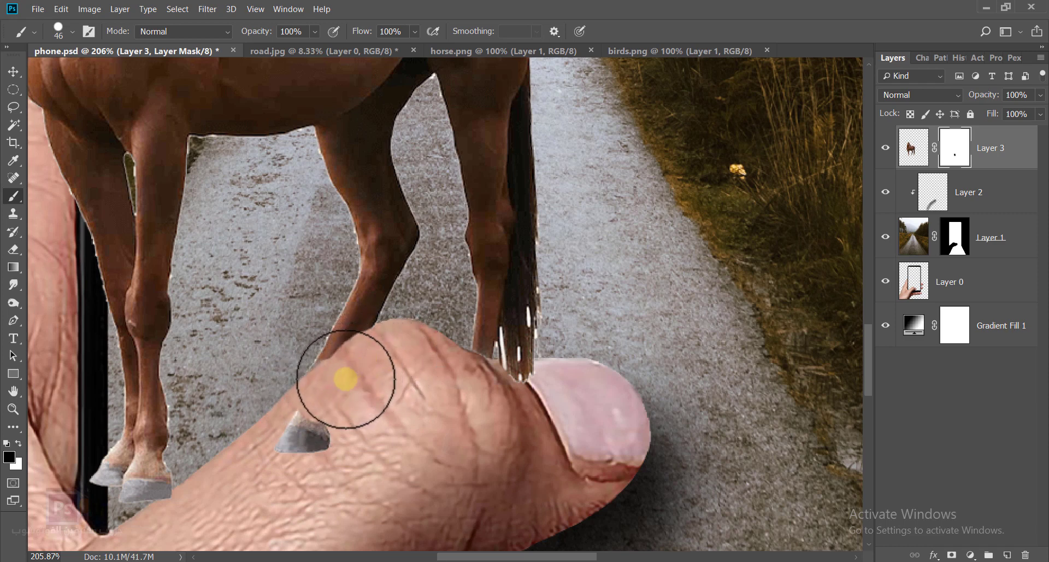
{"action": "left_click_drag", "start_coordinate": [366, 367], "coordinate": [269, 473]}
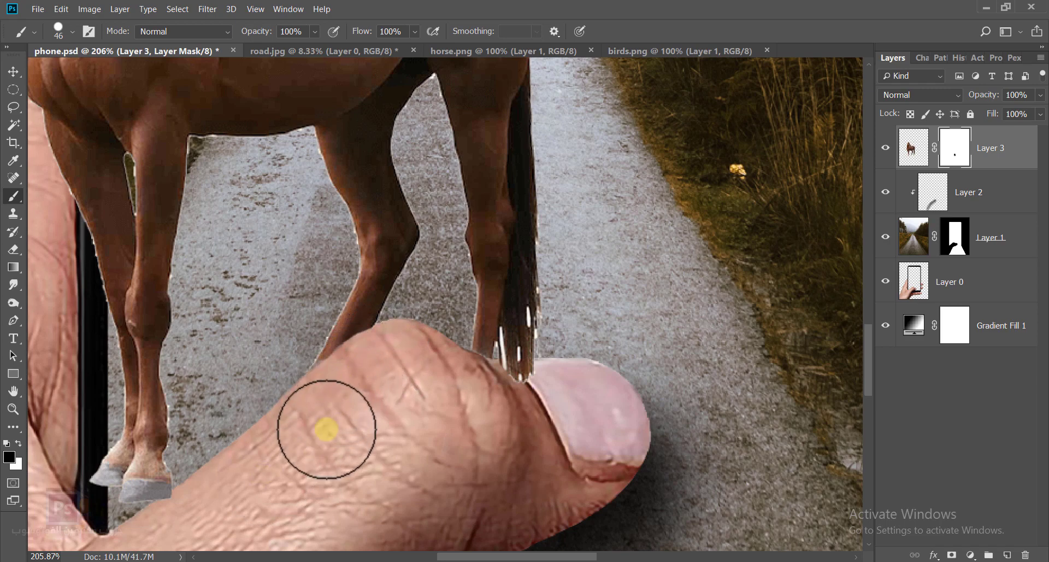
{"action": "left_click_drag", "start_coordinate": [326, 429], "coordinate": [480, 368]}
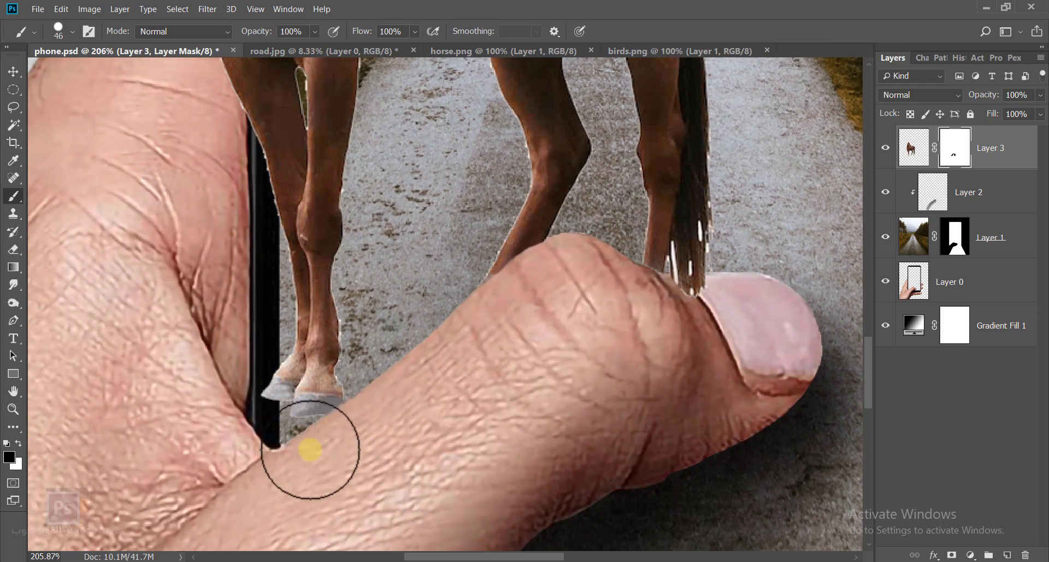
{"action": "scroll", "coordinate": [401, 387], "scroll_direction": "down", "scroll_amount": 5, "text": "alt"}
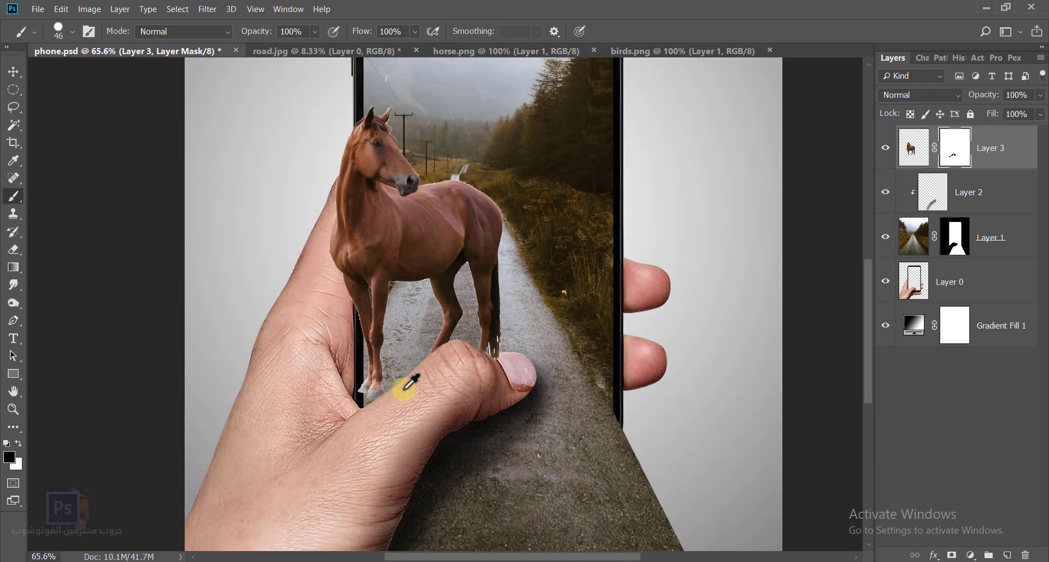
{"action": "scroll", "coordinate": [404, 387], "scroll_direction": "down", "scroll_amount": 2}
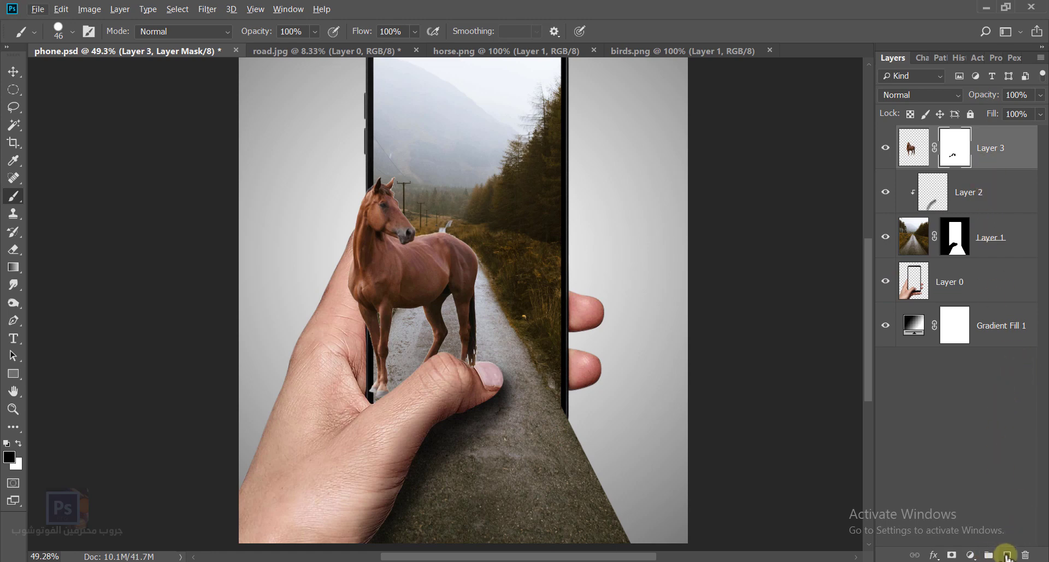
- Paint the horse's shadow on Layer 2 along the road behind the thumb with a soft 116 px black brush at 44% opacity
{"action": "left_click", "coordinate": [935, 197]}
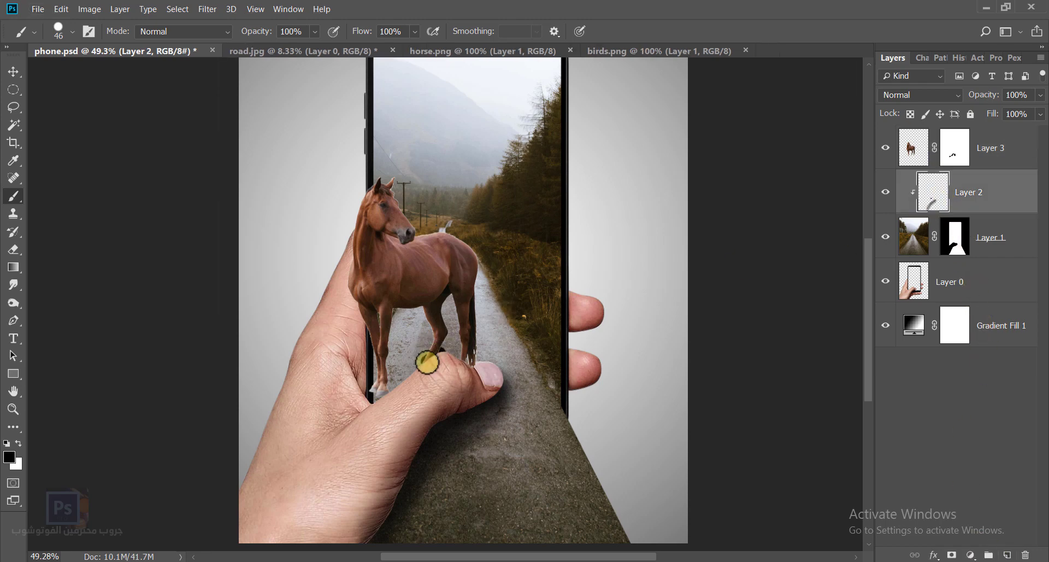
{"action": "scroll", "coordinate": [451, 355], "scroll_direction": "up", "scroll_amount": 2}
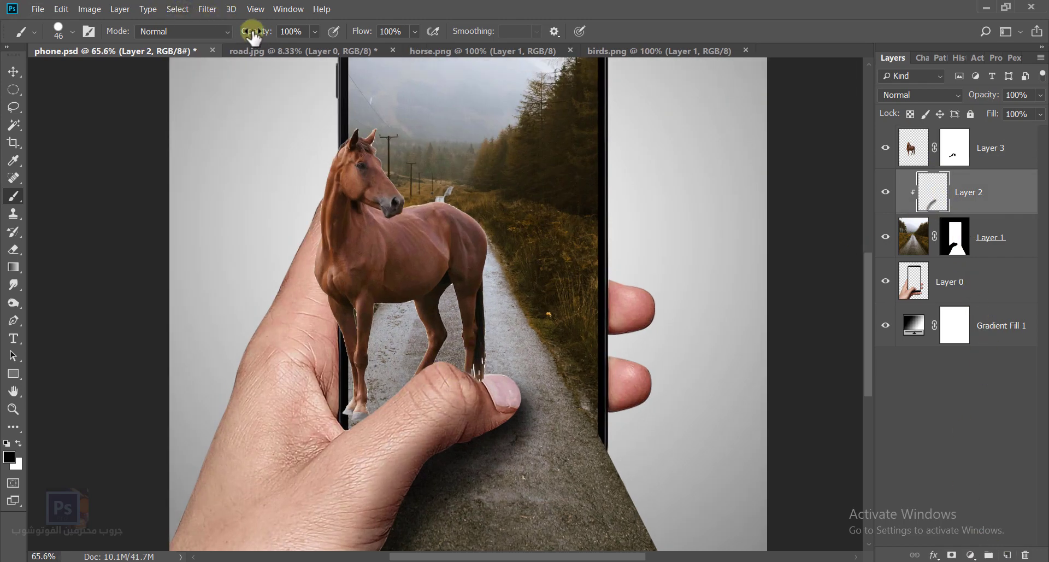
{"action": "left_click_drag", "start_coordinate": [253, 34], "coordinate": [234, 34]}
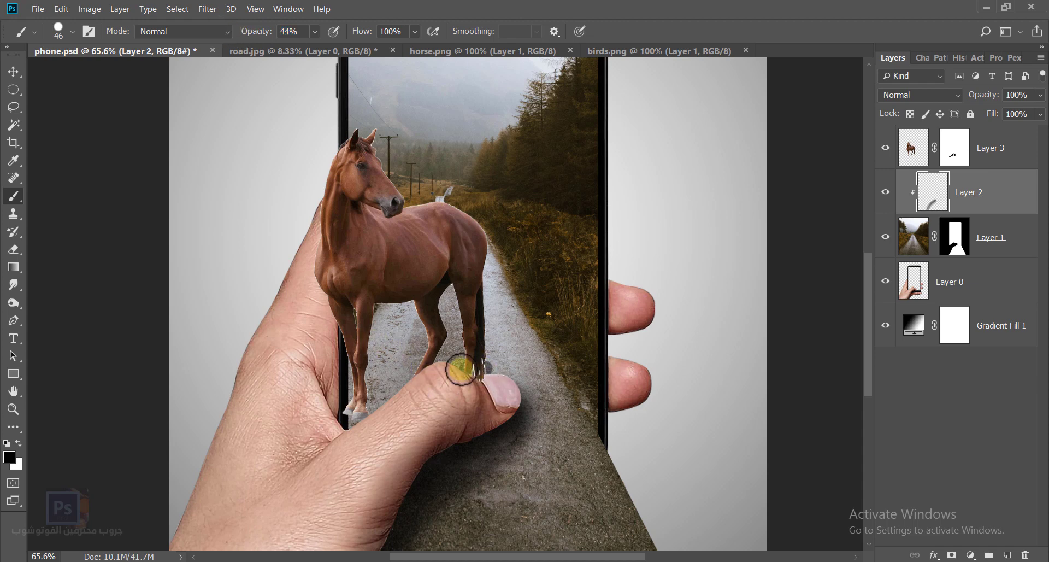
{"action": "mouse_move", "coordinate": [466, 369]}
{"action": "left_mouse_down"}
{"action": "mouse_move", "coordinate": [483, 374]}
{"action": "mouse_move", "coordinate": [473, 205]}
{"action": "left_mouse_up"}
{"action": "left_click_drag", "start_coordinate": [451, 353], "coordinate": [452, 299]}
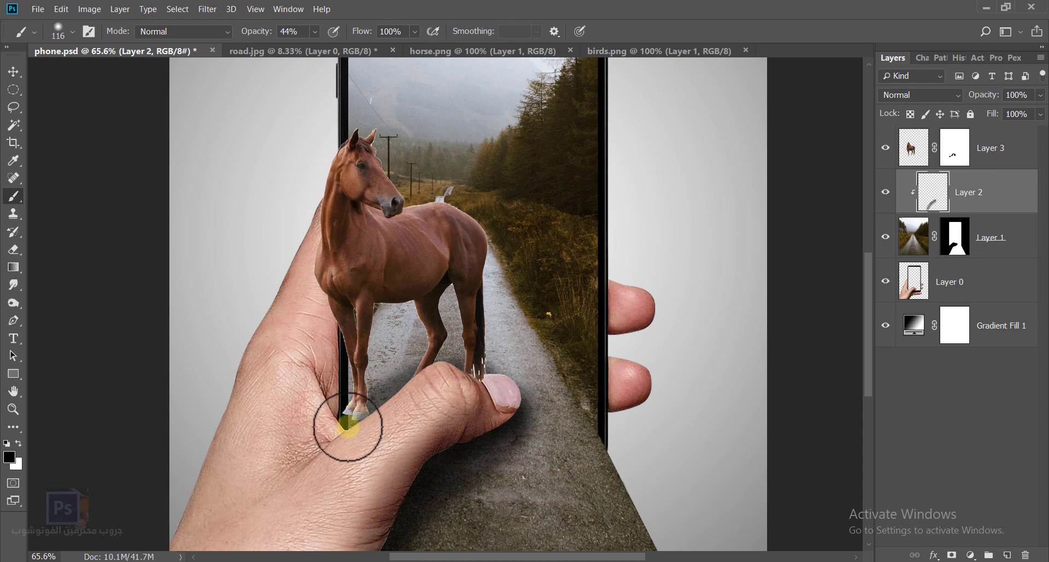
{"action": "scroll", "coordinate": [370, 418], "scroll_direction": "down", "scroll_amount": 3}
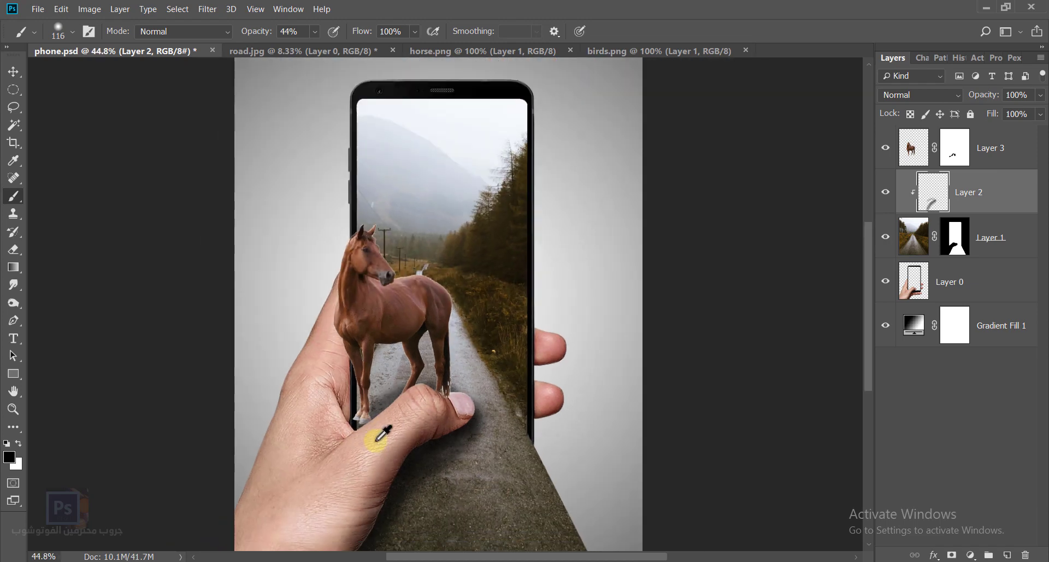
{"action": "left_click_drag", "start_coordinate": [382, 470], "coordinate": [421, 422]}
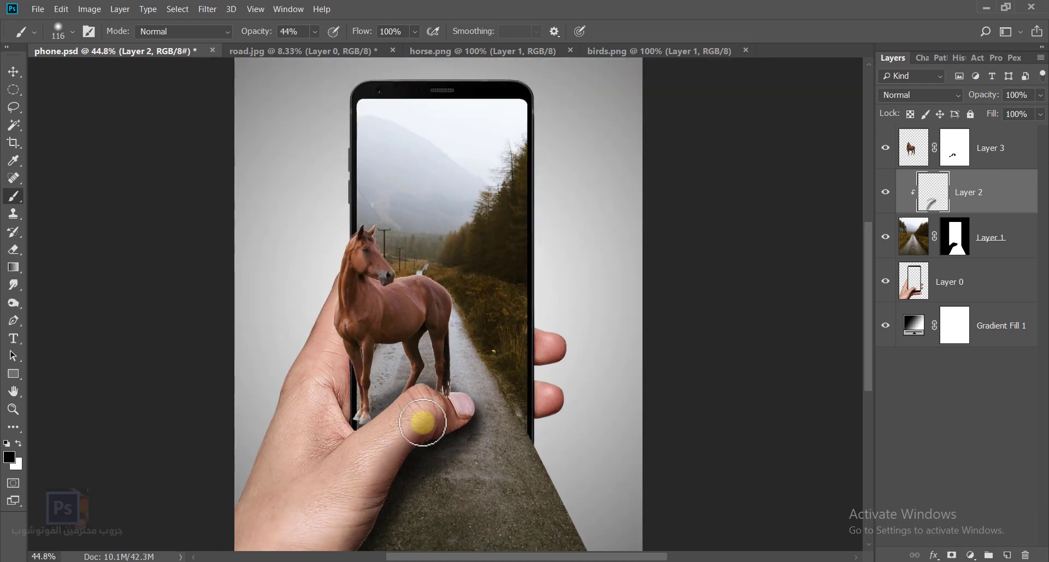
- Add a new empty layer directly above Layer 0
{"action": "left_click", "coordinate": [919, 284]}
{"action": "scroll", "coordinate": [433, 398], "scroll_direction": "up", "scroll_amount": 2}
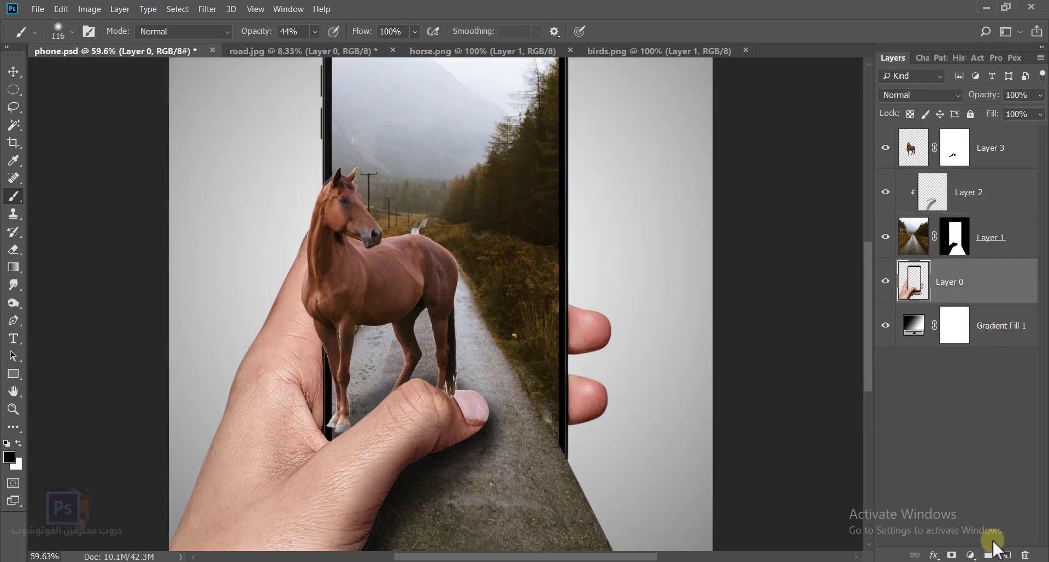
{"action": "left_click", "coordinate": [1005, 554]}
{"action": "mouse_move", "coordinate": [477, 440]}
{"action": "left_mouse_down"}
{"action": "mouse_move", "coordinate": [424, 383]}
{"action": "mouse_move", "coordinate": [402, 391]}
{"action": "left_mouse_up"}
{"action": "left_click", "coordinate": [404, 393]}
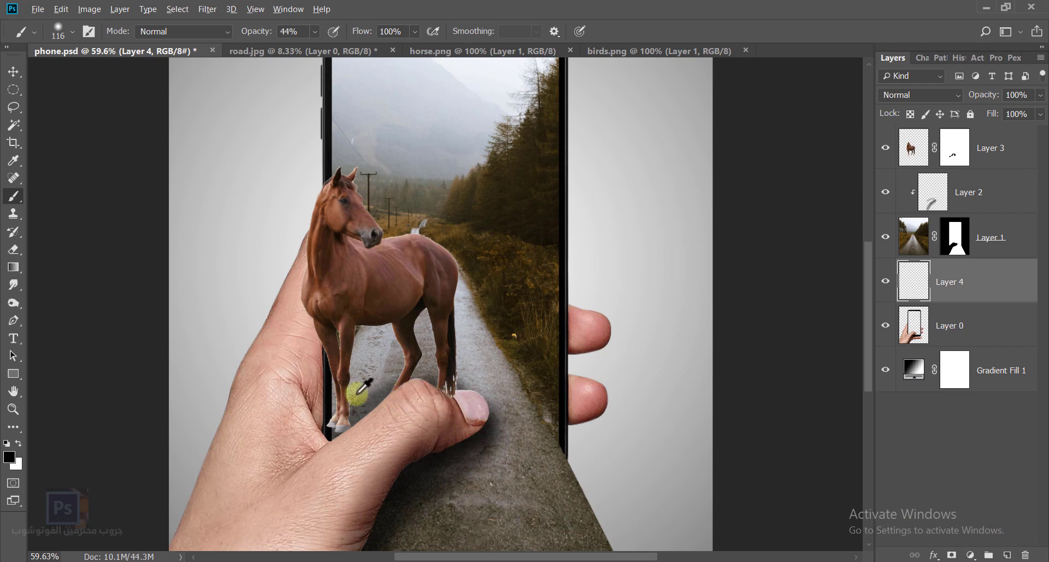
- Paint a soft shadow on the new Layer 4 along the thumb's upper edge below the horse, with a 116 px black brush at 34% opacity
{"action": "scroll", "coordinate": [360, 398], "scroll_direction": "up", "scroll_amount": 3}
{"action": "right_click", "coordinate": [399, 400], "text": "alt"}
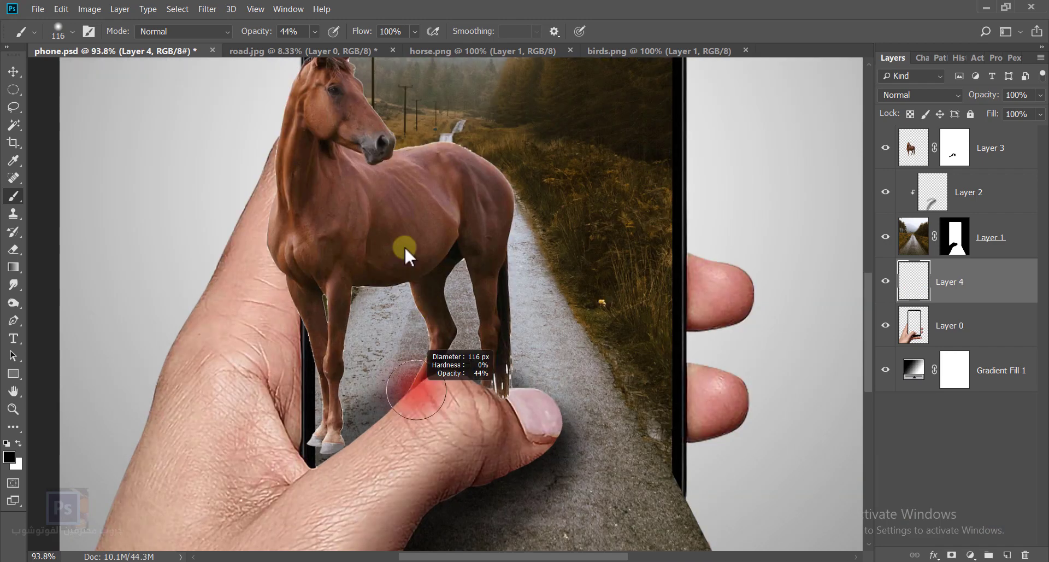
{"action": "left_click_drag", "start_coordinate": [277, 30], "coordinate": [271, 31]}
{"action": "mouse_move", "coordinate": [434, 384]}
{"action": "left_mouse_down"}
{"action": "mouse_move", "coordinate": [429, 372]}
{"action": "mouse_move", "coordinate": [328, 446]}
{"action": "mouse_move", "coordinate": [375, 437]}
{"action": "mouse_move", "coordinate": [317, 431]}
{"action": "mouse_move", "coordinate": [357, 419]}
{"action": "left_mouse_up"}
{"action": "scroll", "coordinate": [357, 420], "scroll_direction": "down", "scroll_amount": 3}
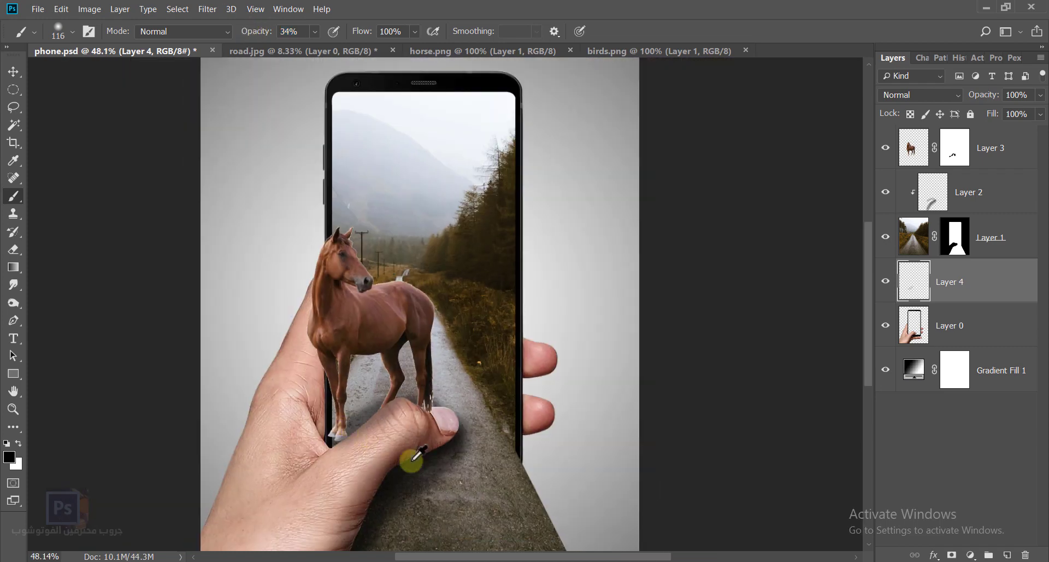
{"action": "mouse_move", "coordinate": [410, 459]}
{"action": "left_mouse_down"}
{"action": "mouse_move", "coordinate": [481, 499]}
{"action": "mouse_move", "coordinate": [444, 398]}
{"action": "mouse_move", "coordinate": [419, 402]}
{"action": "left_mouse_up"}
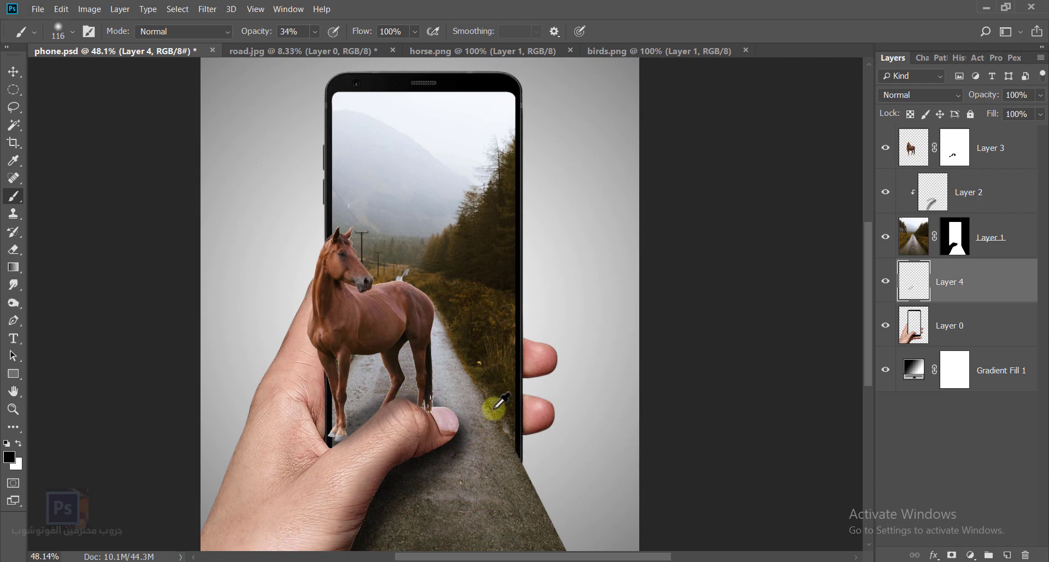
{"action": "scroll", "coordinate": [496, 407], "scroll_direction": "down", "scroll_amount": 1}
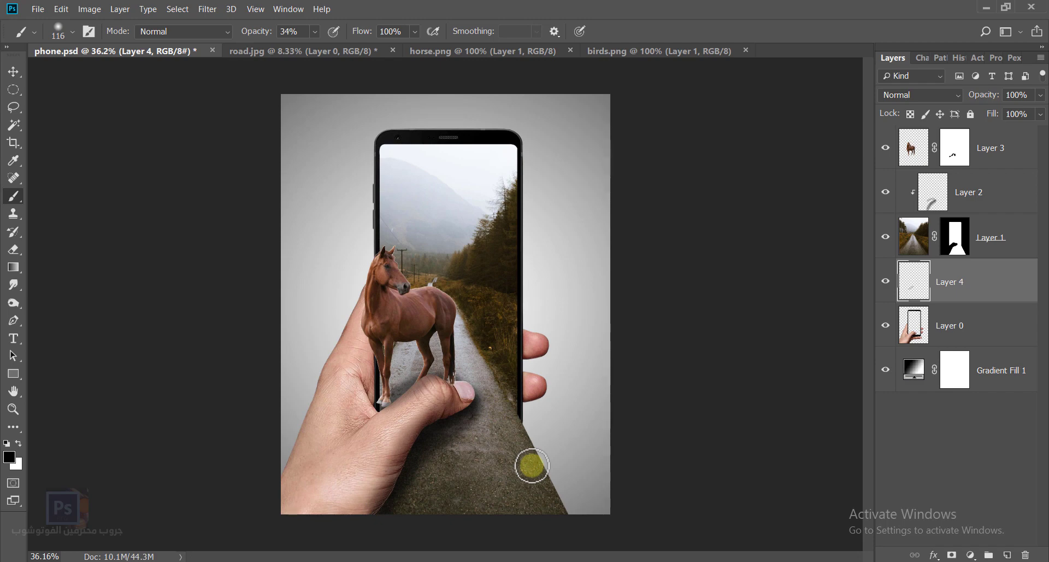
- Set the opacity of the road shadow on Layer 2 to 86% and select Layer 0
{"action": "left_click", "coordinate": [976, 207]}
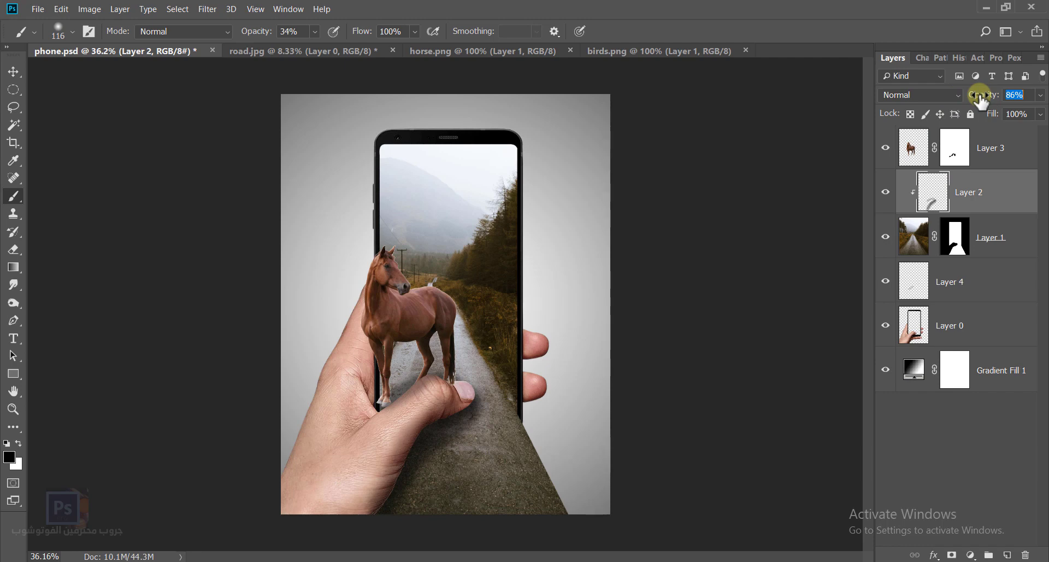
{"action": "scroll", "coordinate": [336, 392], "scroll_direction": "up", "scroll_amount": 1}
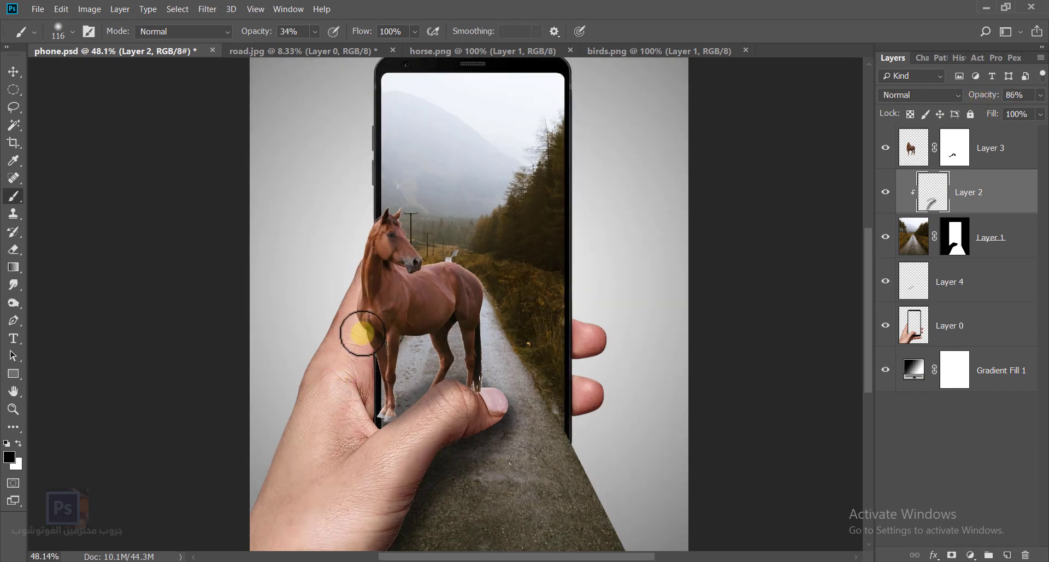
{"action": "left_click", "coordinate": [927, 327]}
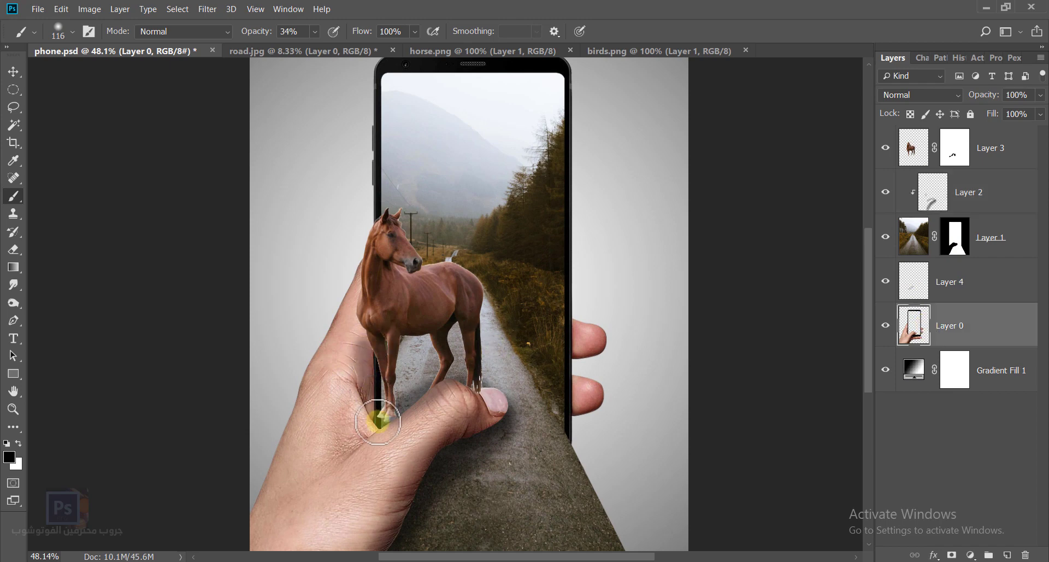
{"action": "scroll", "coordinate": [378, 421], "scroll_direction": "down", "scroll_amount": 1}
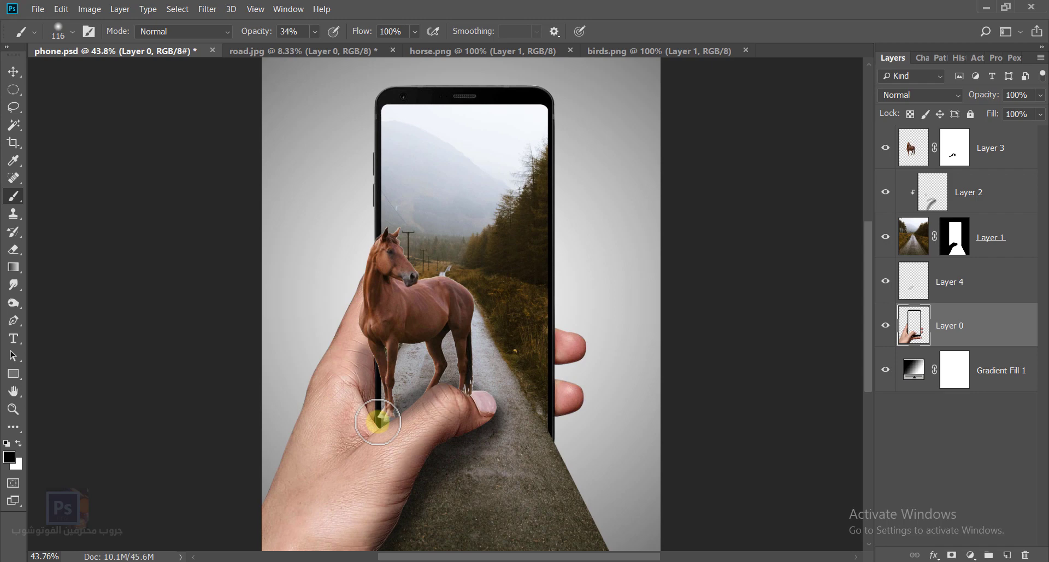
{"action": "scroll", "coordinate": [377, 421], "scroll_direction": "down", "scroll_amount": 1}
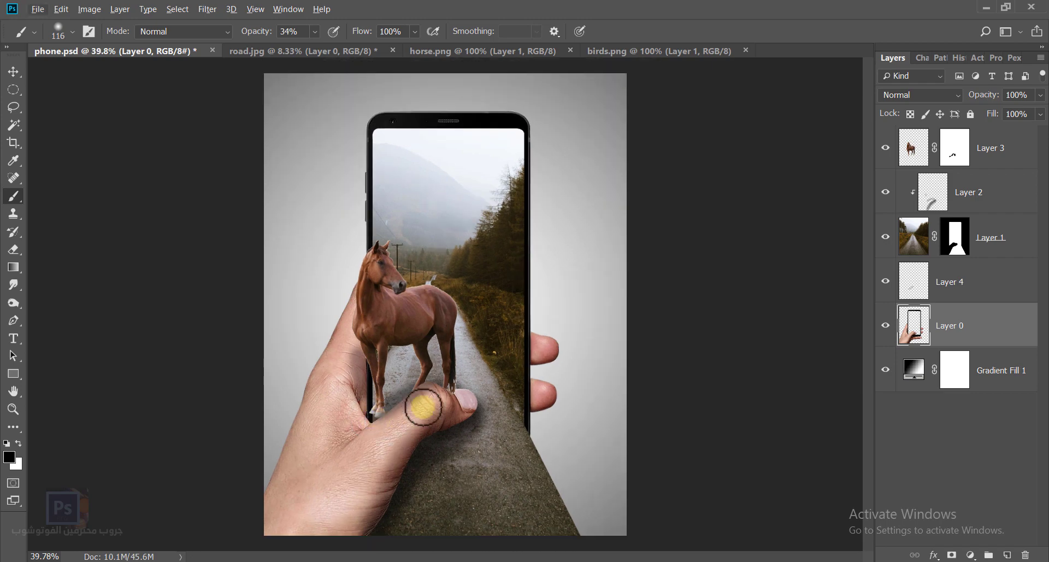
{"action": "scroll", "coordinate": [442, 374], "scroll_direction": "up", "scroll_amount": 1}
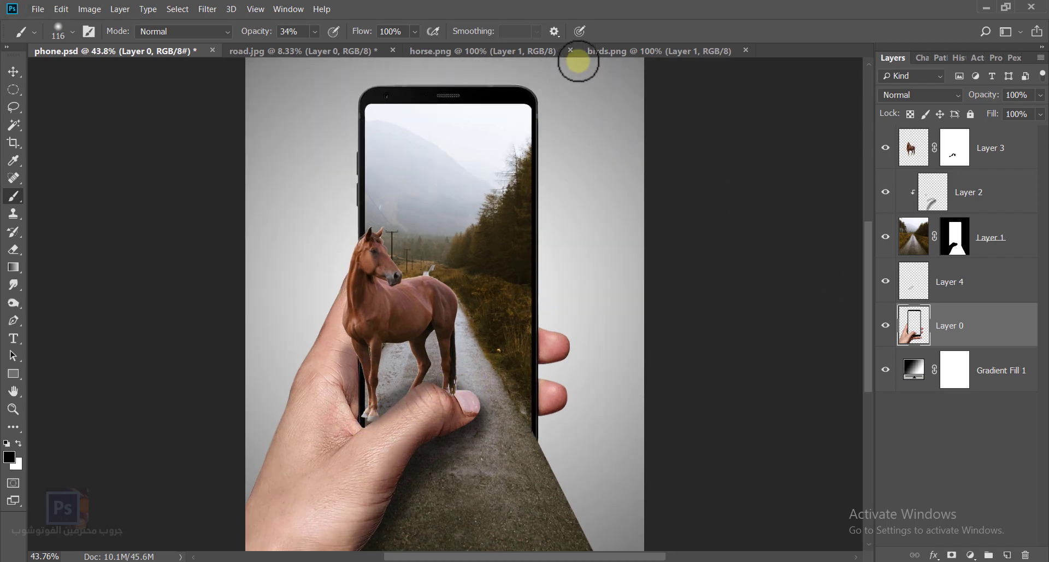
- Copy the birds layer from birds.png into phone.psd over the phone's sky and move it to the top of the layer stack
{"action": "left_click", "coordinate": [607, 50]}
{"action": "left_click_drag", "start_coordinate": [474, 237], "coordinate": [330, 130]}
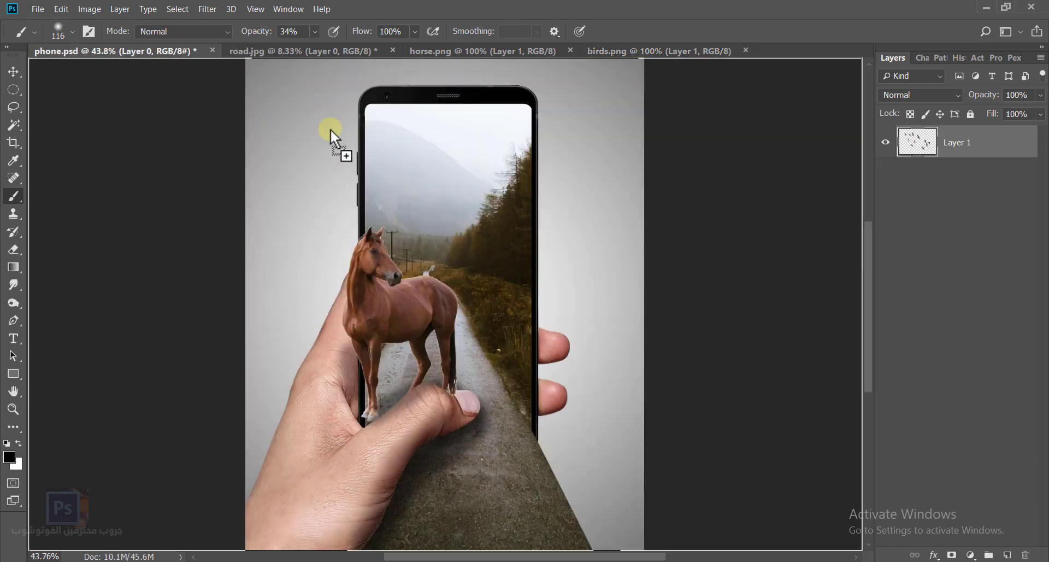
{"action": "left_click_drag", "start_coordinate": [399, 148], "coordinate": [411, 149]}
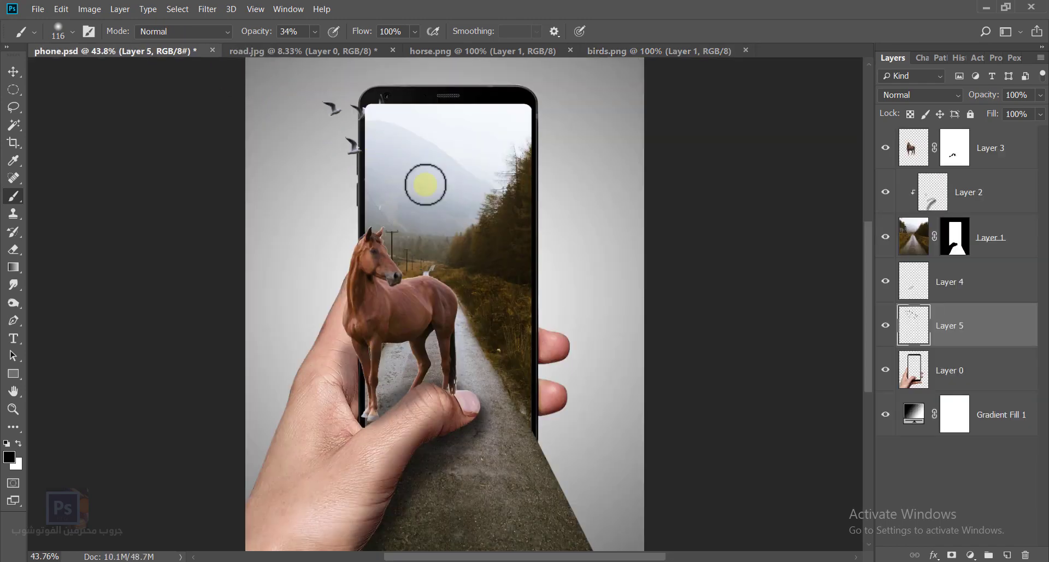
{"action": "left_click_drag", "start_coordinate": [981, 325], "coordinate": [965, 131]}
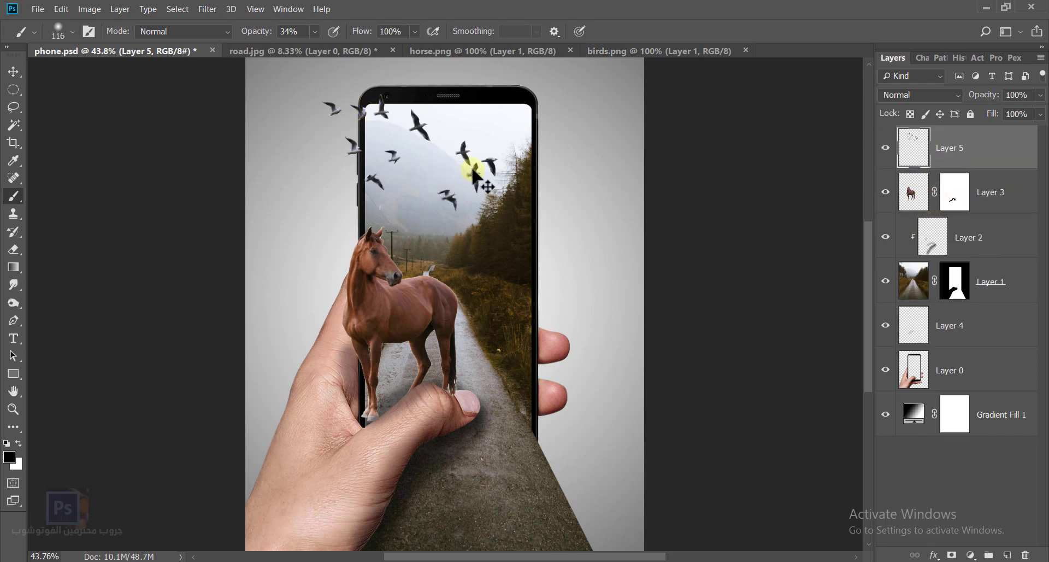
- Move the birds to the phone's upper-left edge, partly outside the frame, and scale them to about 80%
{"action": "left_click_drag", "start_coordinate": [458, 170], "coordinate": [425, 164]}
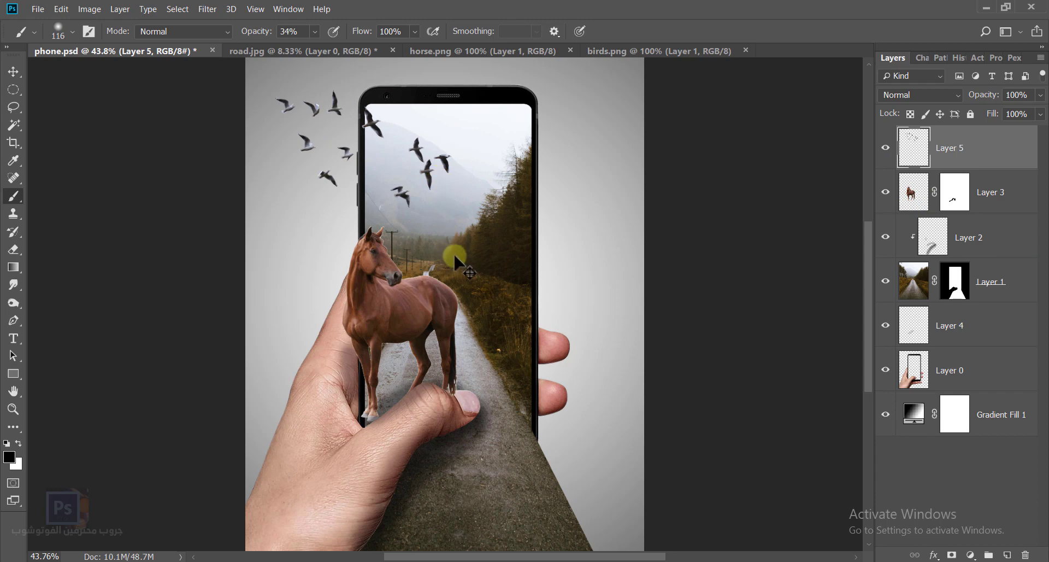
{"action": "key", "text": "ctrl+t"}
{"action": "mouse_move", "coordinate": [453, 208]}
{"action": "left_mouse_down"}
{"action": "mouse_move", "coordinate": [418, 180]}
{"action": "mouse_move", "coordinate": [442, 205]}
{"action": "mouse_move", "coordinate": [433, 199]}
{"action": "left_mouse_up"}
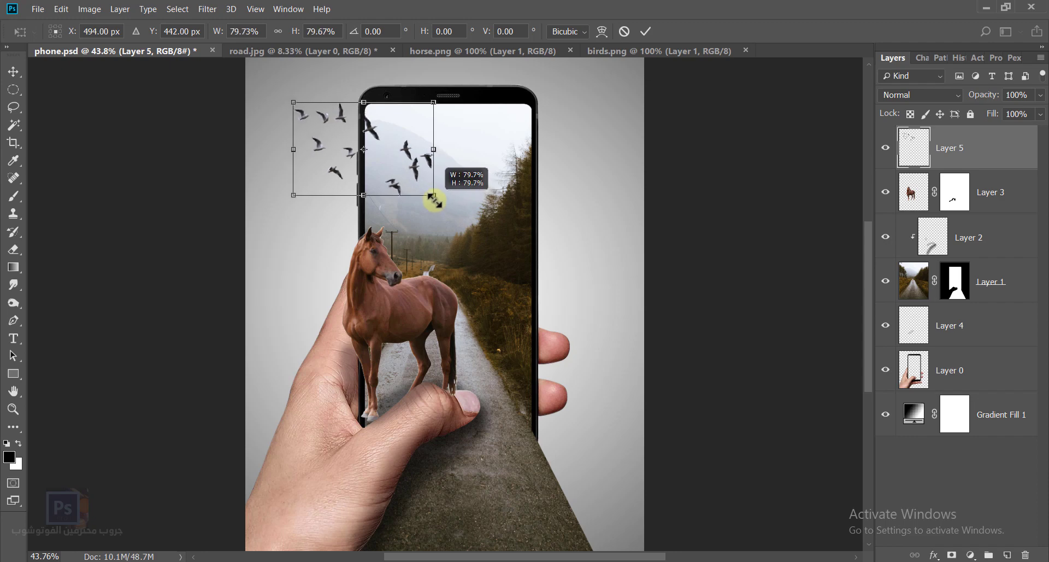
{"action": "key", "text": "Return"}
{"action": "key", "text": "b"}
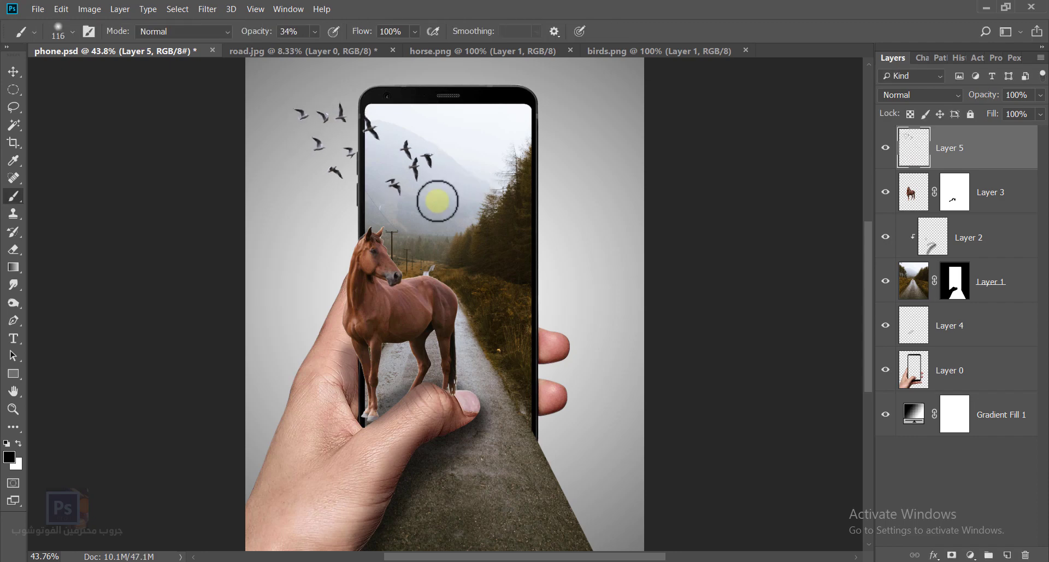
- Add a new top layer and paint a soft white glow over the phone's upper-right sky with a 990 px brush at 100% opacity
{"action": "left_click", "coordinate": [1008, 554]}
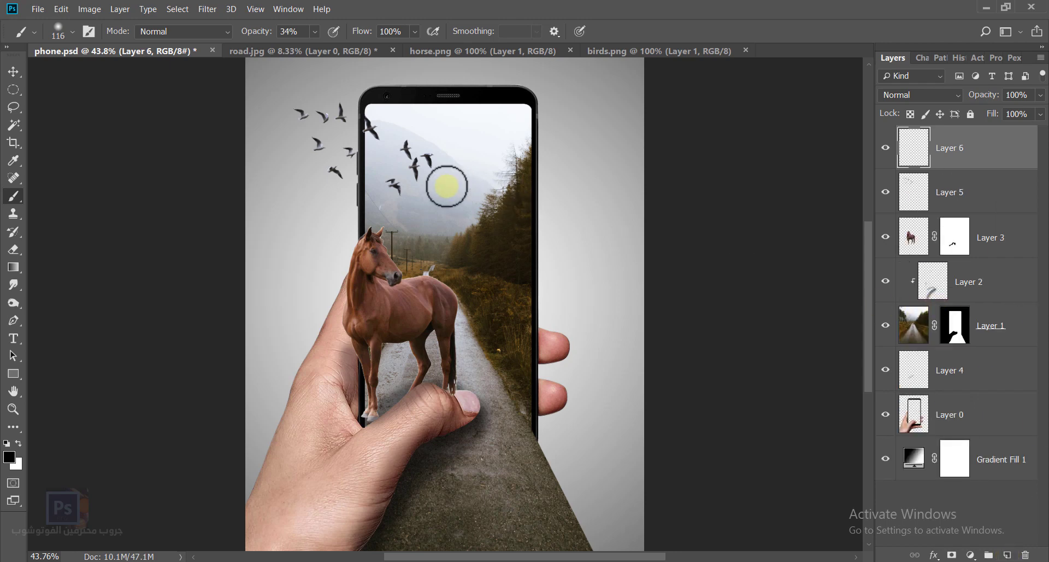
{"action": "left_click_drag", "start_coordinate": [446, 182], "coordinate": [569, 175]}
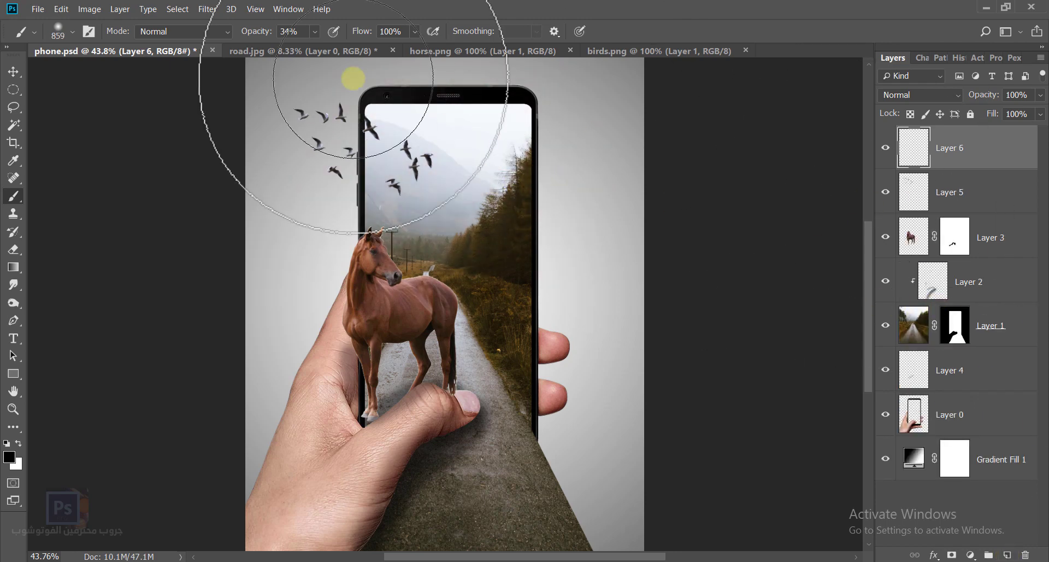
{"action": "mouse_move", "coordinate": [262, 37]}
{"action": "left_mouse_down"}
{"action": "mouse_move", "coordinate": [296, 37]}
{"action": "mouse_move", "coordinate": [283, 32]}
{"action": "left_mouse_up"}
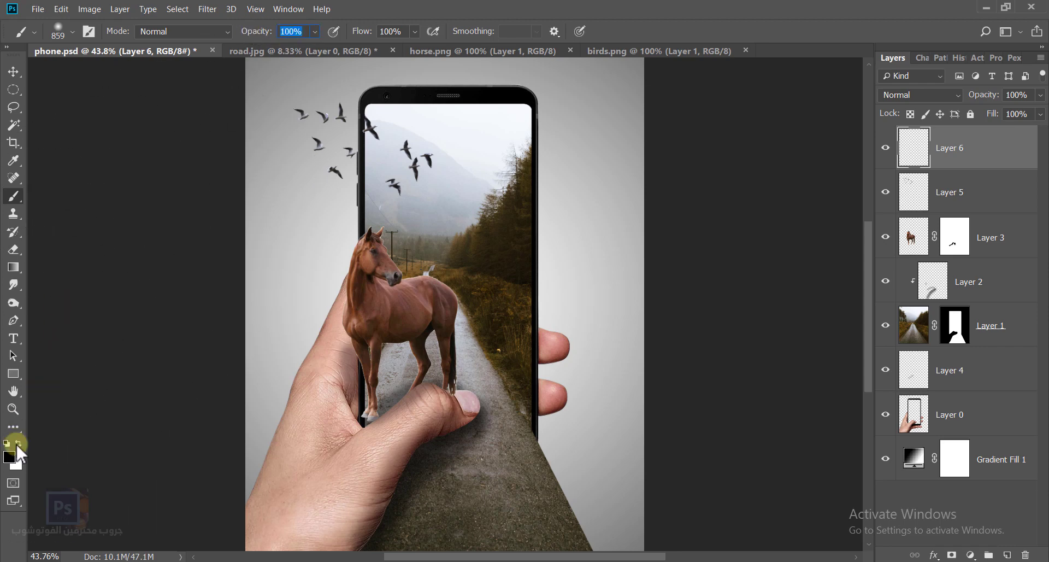
{"action": "left_click", "coordinate": [18, 443]}
{"action": "left_click_drag", "start_coordinate": [480, 157], "coordinate": [503, 164]}
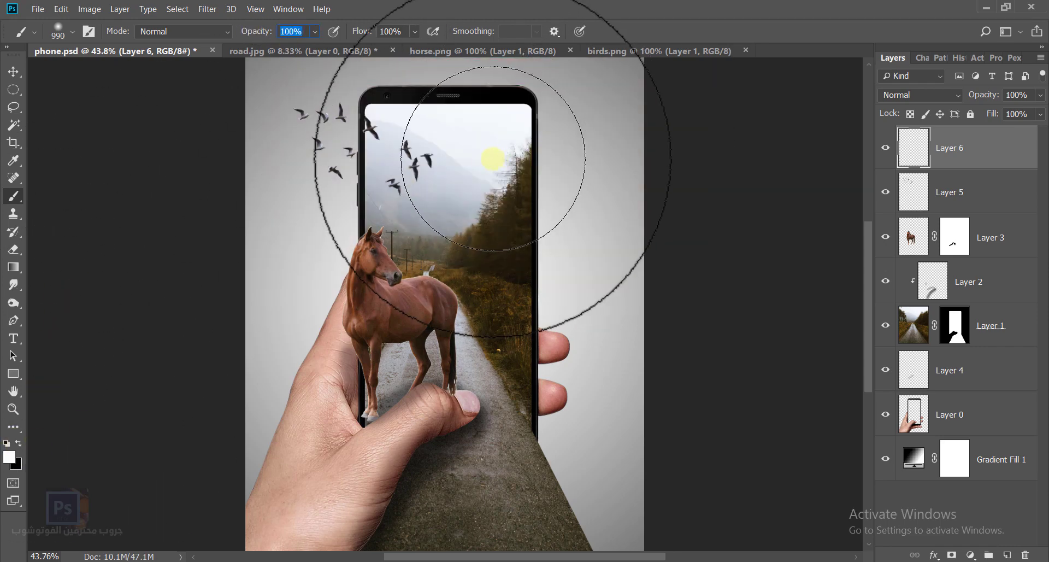
{"action": "left_click", "coordinate": [485, 152]}
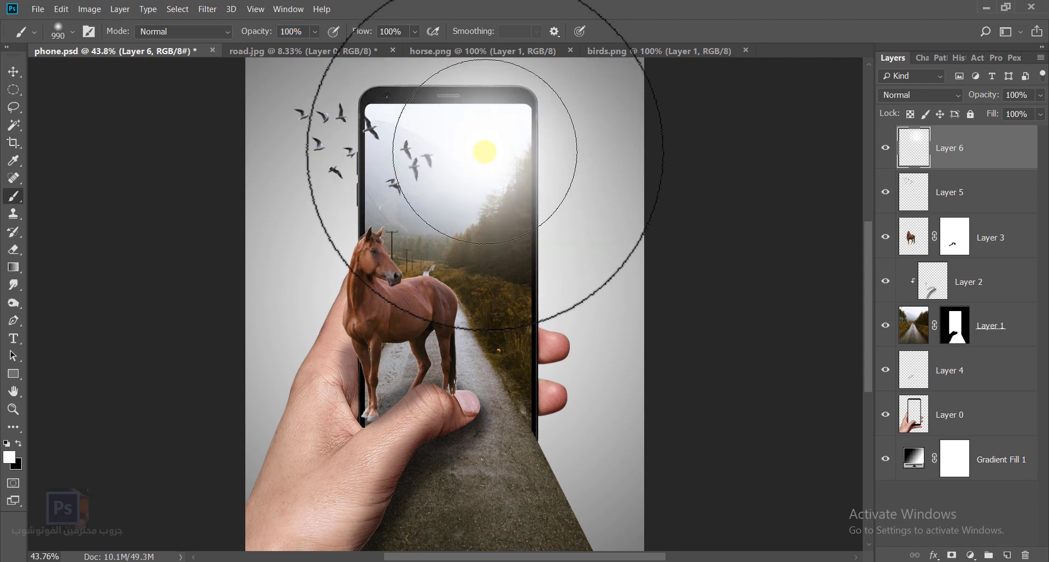
{"action": "left_click", "coordinate": [484, 151]}
- Set the glow layer's blend mode to Screen and its opacity to 73%
{"action": "left_click", "coordinate": [933, 94]}
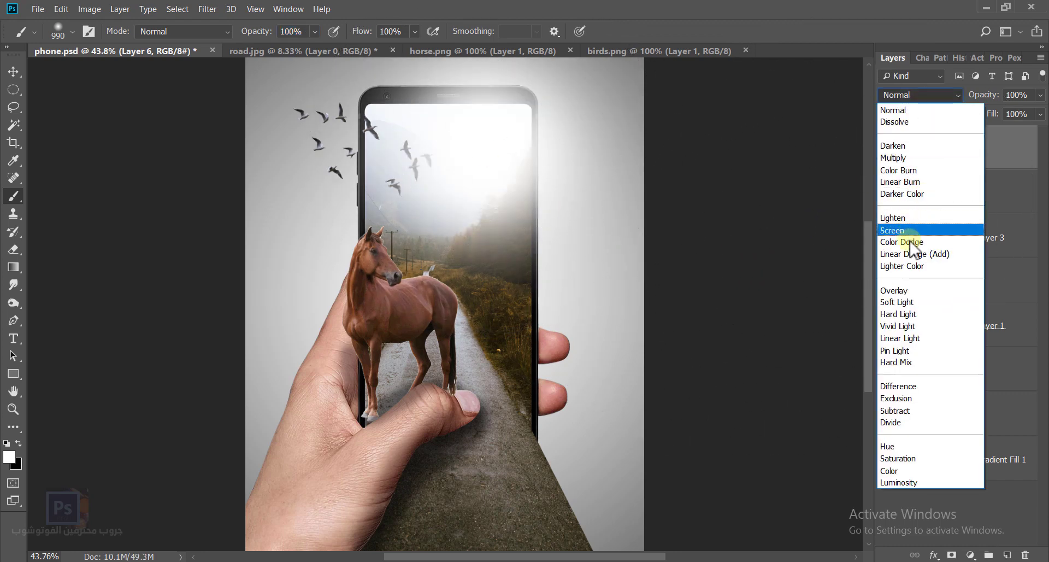
{"action": "left_click", "coordinate": [888, 233]}
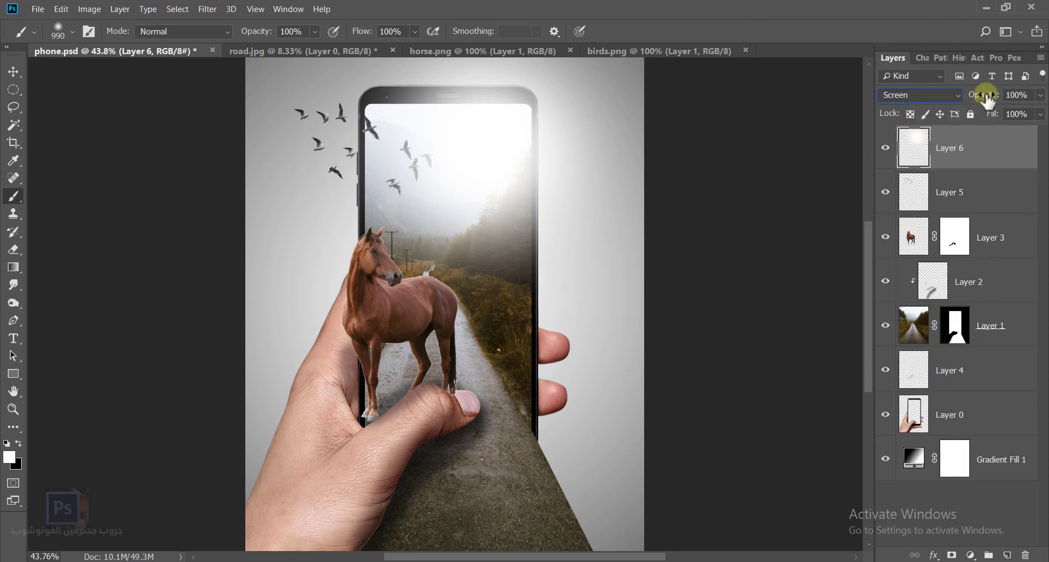
{"action": "left_click_drag", "start_coordinate": [988, 99], "coordinate": [970, 101]}
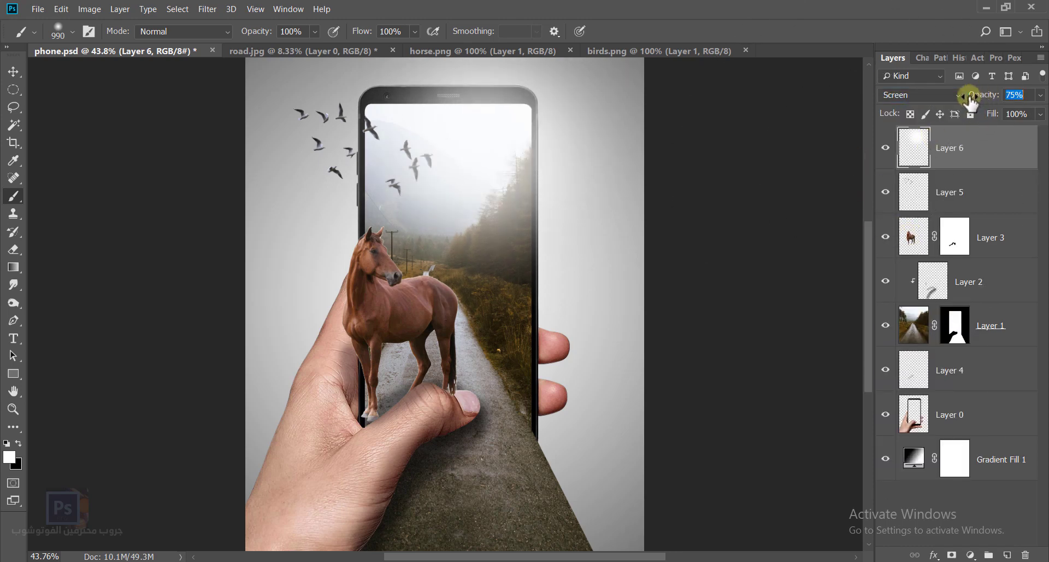
- Duplicate the birds layer, rotate the copy about -13.8°, and place it slightly right of the original birds
{"action": "left_click", "coordinate": [960, 200]}
{"action": "key", "text": "ctrl+j"}
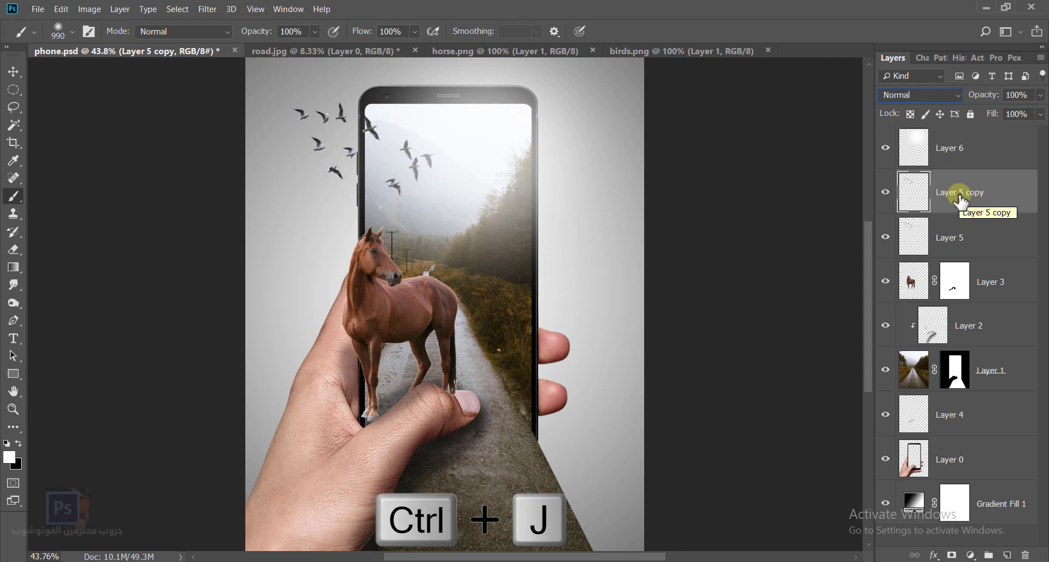
{"action": "key", "text": "ctrl+t"}
{"action": "left_click_drag", "start_coordinate": [385, 172], "coordinate": [410, 185]}
{"action": "left_click_drag", "start_coordinate": [490, 234], "coordinate": [505, 205]}
{"action": "left_click_drag", "start_coordinate": [419, 175], "coordinate": [427, 160]}
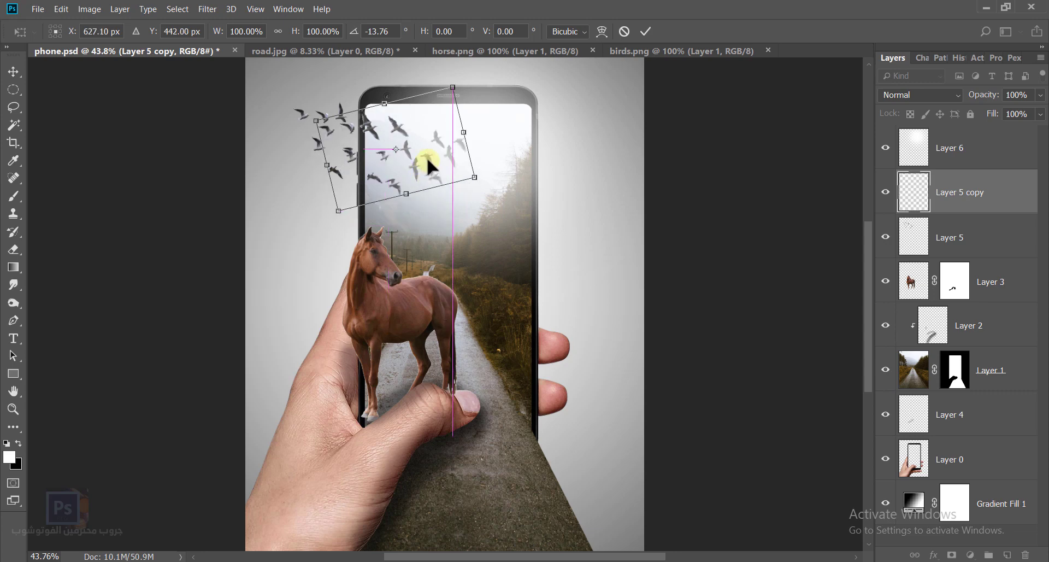
{"action": "key", "text": "Return"}
{"action": "key", "text": "b"}
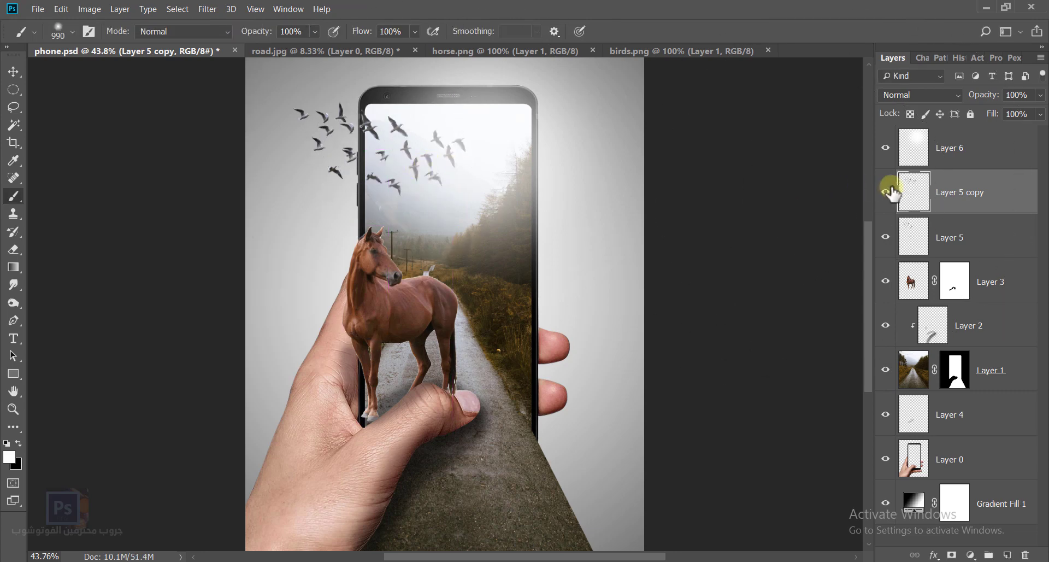
- Merge the two bird layers and scale the combined flock down beside the phone's upper-left corner
{"action": "left_click", "coordinate": [958, 241], "text": "shift"}
{"action": "key", "text": "ctrl+e"}
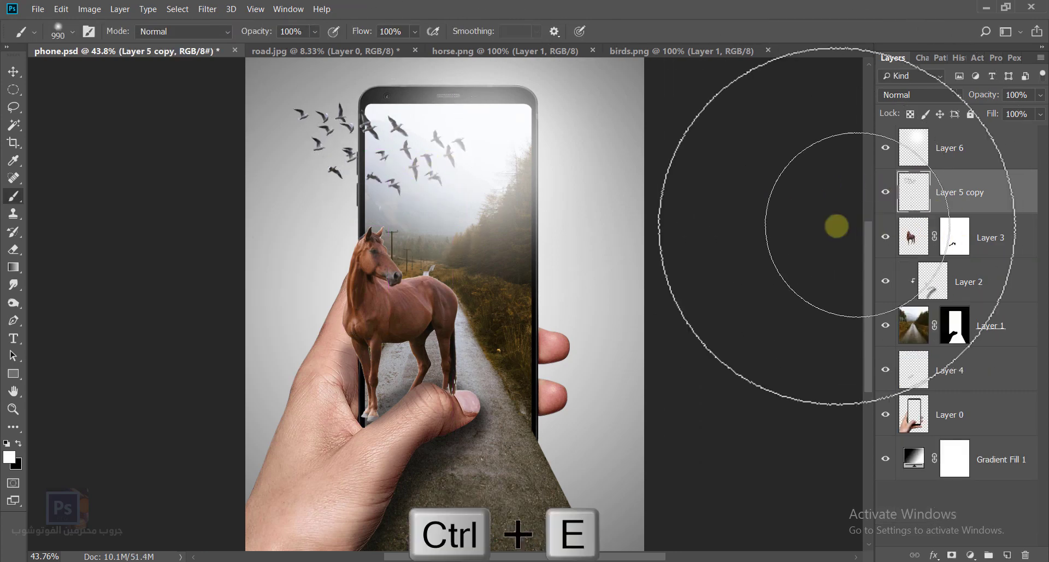
{"action": "key", "text": "ctrl+t"}
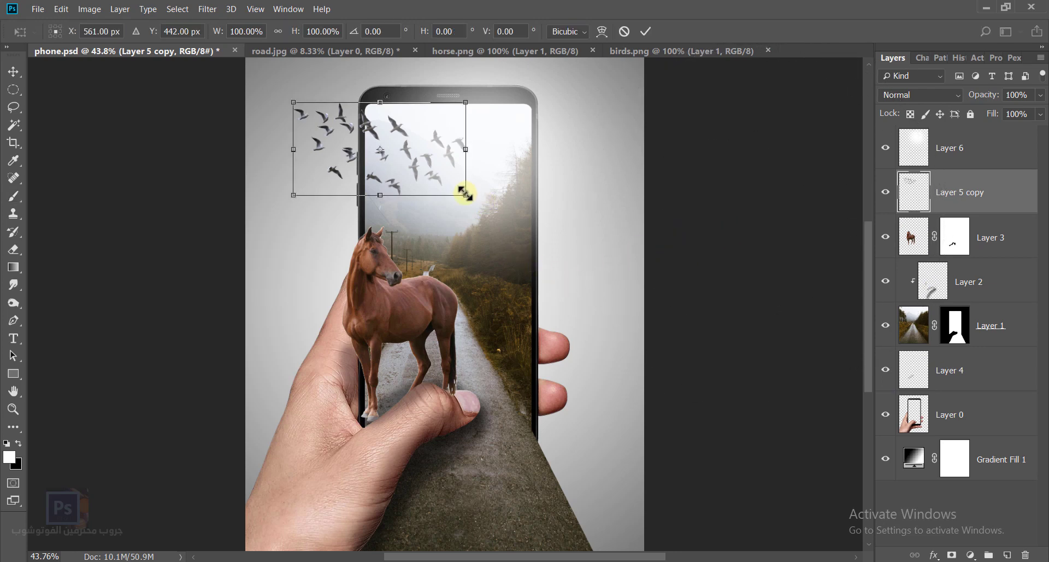
{"action": "left_click_drag", "start_coordinate": [465, 194], "coordinate": [382, 145]}
{"action": "key", "text": "Return"}
{"action": "key", "text": "b"}
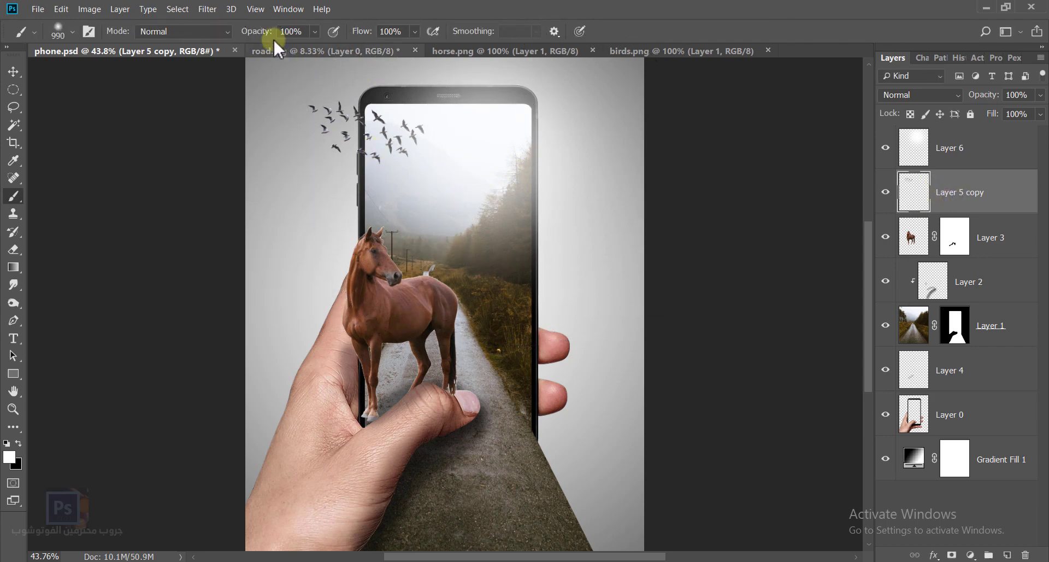
- Apply a slight Gaussian Blur to the merged birds layer
{"action": "left_click", "coordinate": [208, 9]}
{"action": "mouse_move", "coordinate": [282, 158]}
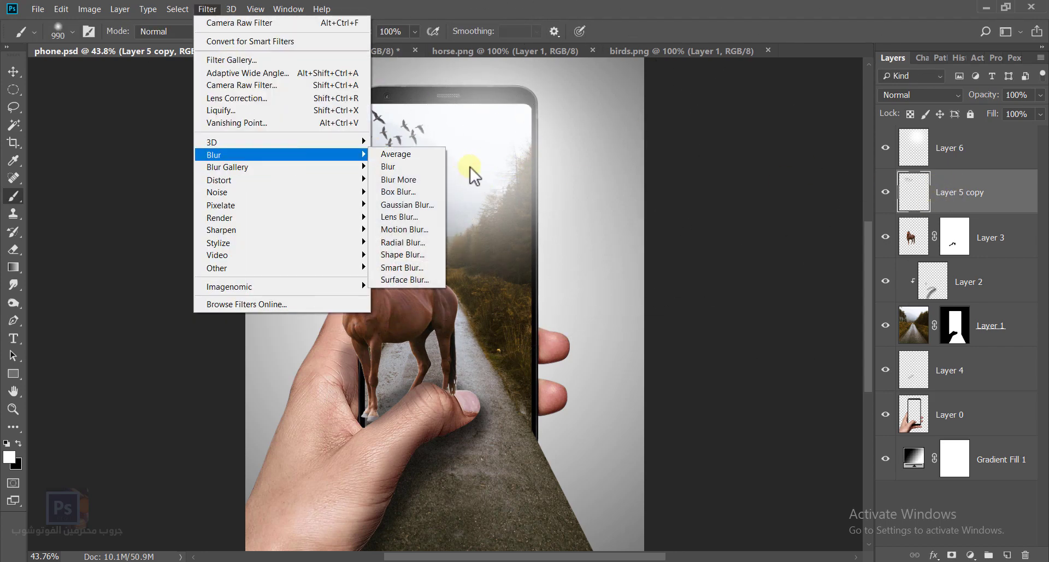
{"action": "left_click", "coordinate": [401, 206]}
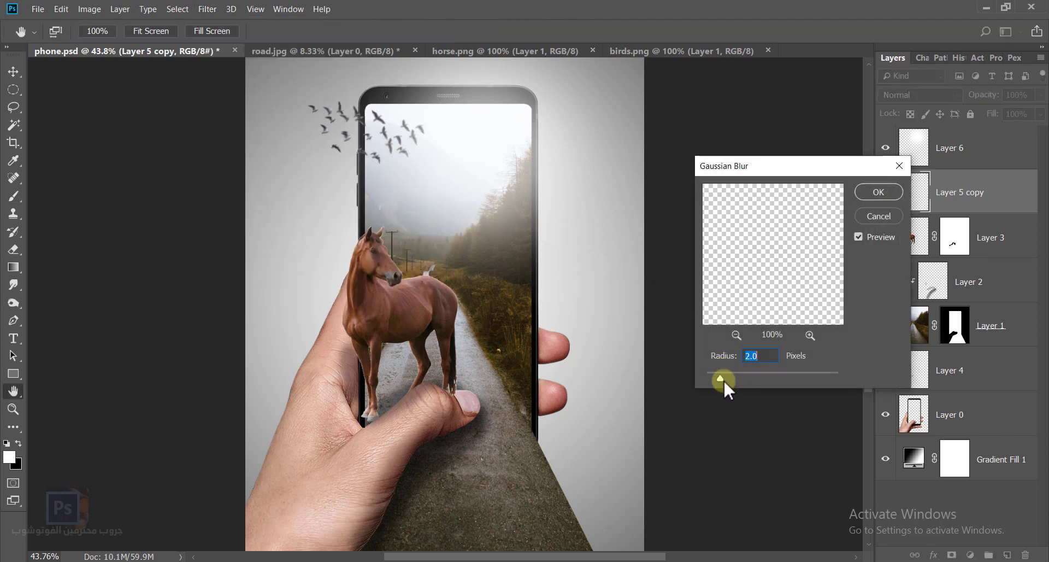
{"action": "left_click_drag", "start_coordinate": [721, 380], "coordinate": [719, 378]}
{"action": "left_click", "coordinate": [890, 190]}
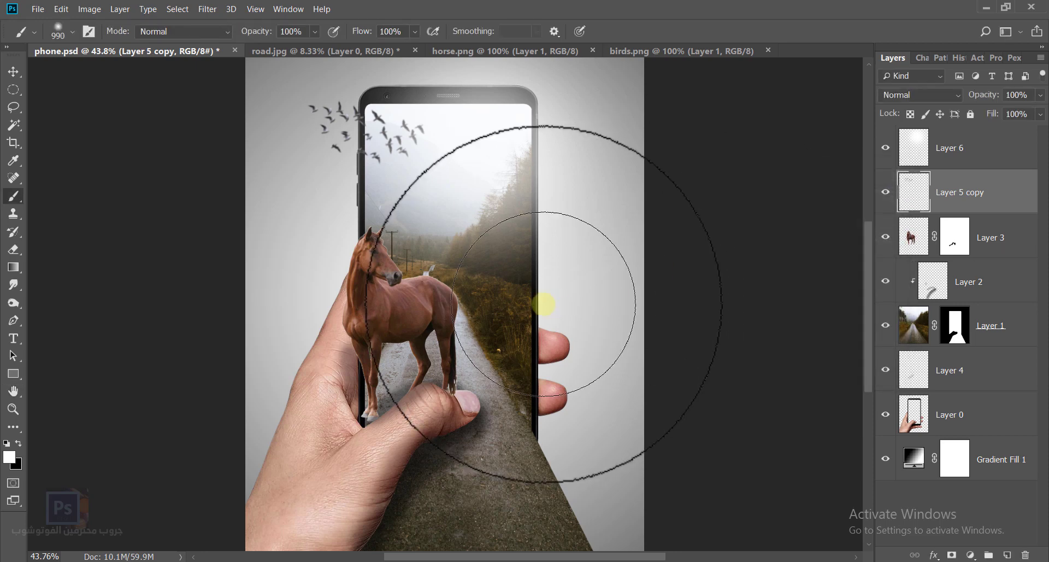
- Stamp all visible layers into a new merged layer above Layer 6
{"action": "key", "text": "z"}
{"action": "right_click", "coordinate": [415, 247]}
{"action": "left_click", "coordinate": [427, 258]}
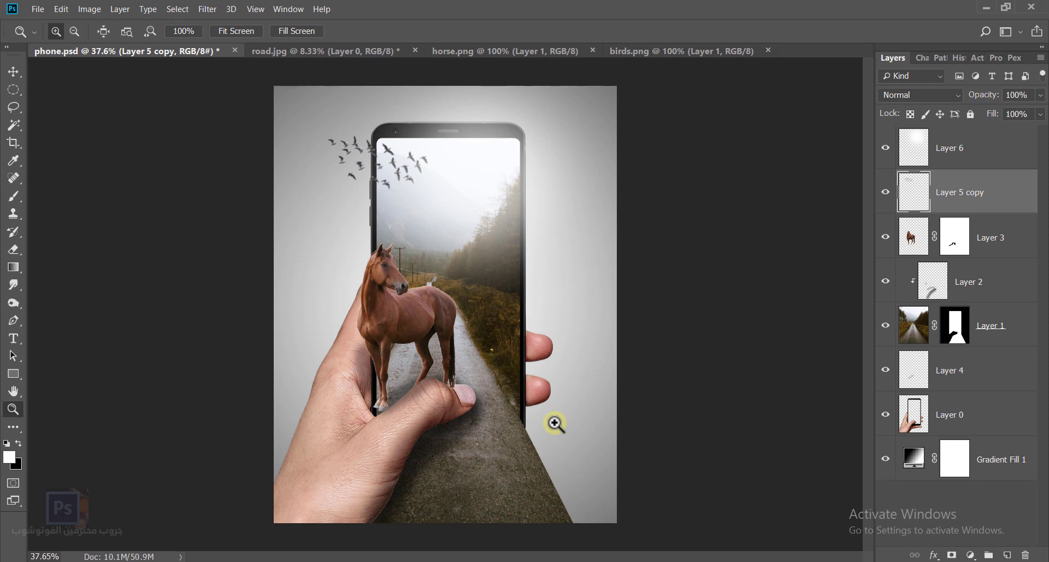
{"action": "left_click", "coordinate": [996, 146]}
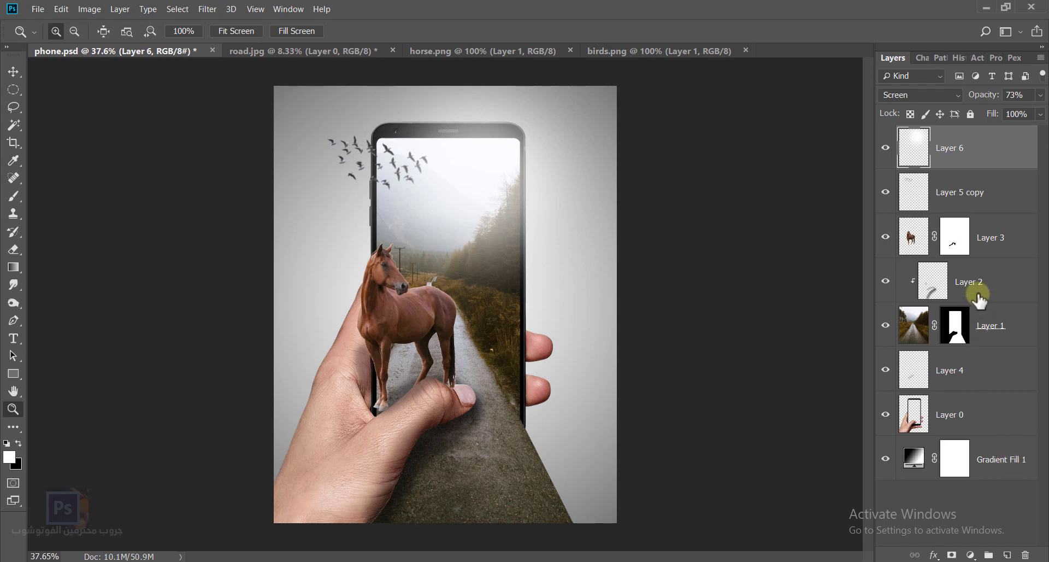
{"action": "key", "text": "ctrl+alt+shift+e"}
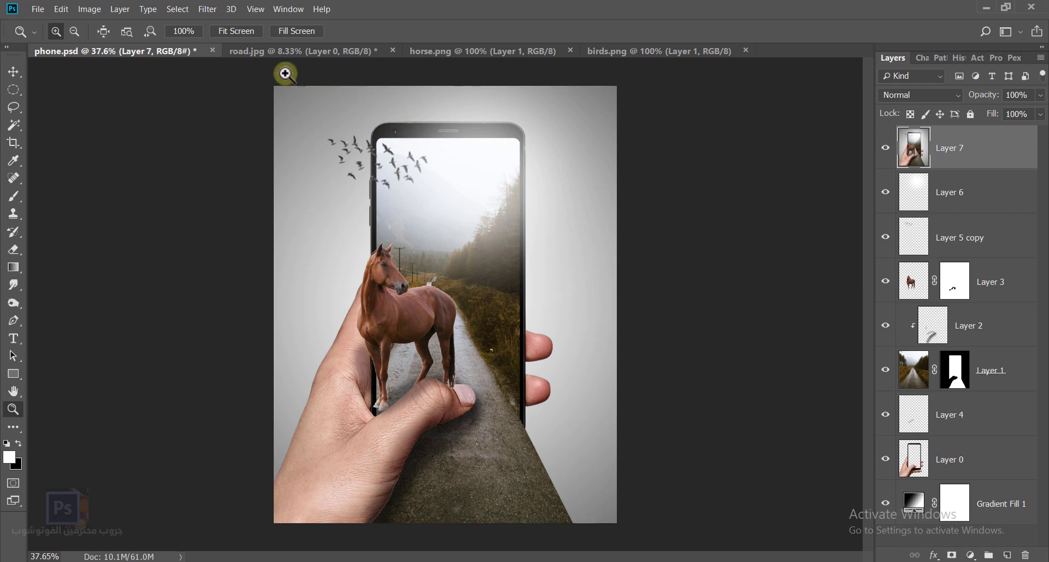
- In Camera Raw Filter on the merged layer, set Temperature +3, Contrast +23, Highlights -42, Texture +23, Clarity +8 and Vibrance +11
{"action": "left_click", "coordinate": [209, 10]}
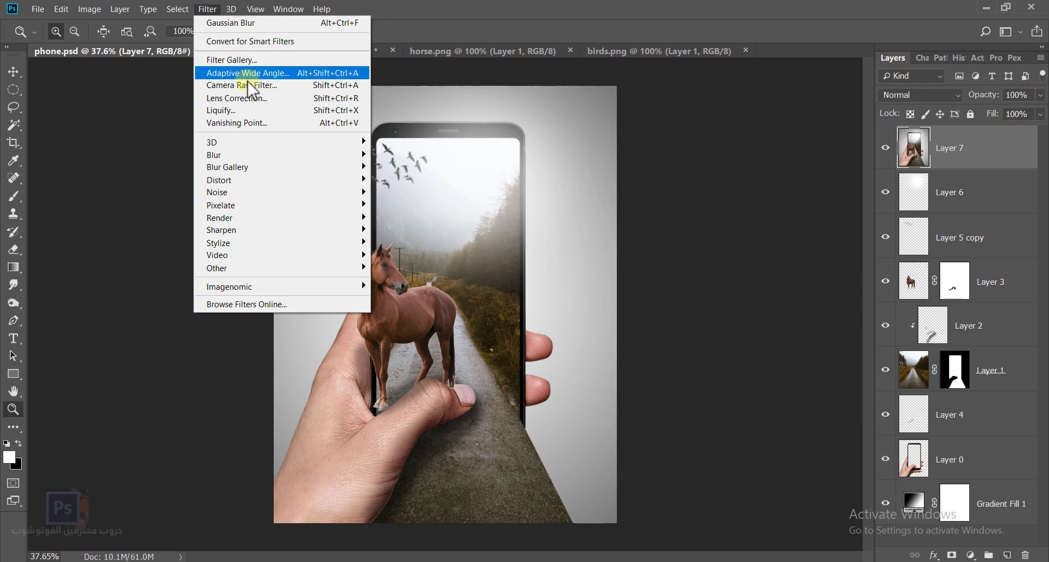
{"action": "left_click", "coordinate": [247, 87]}
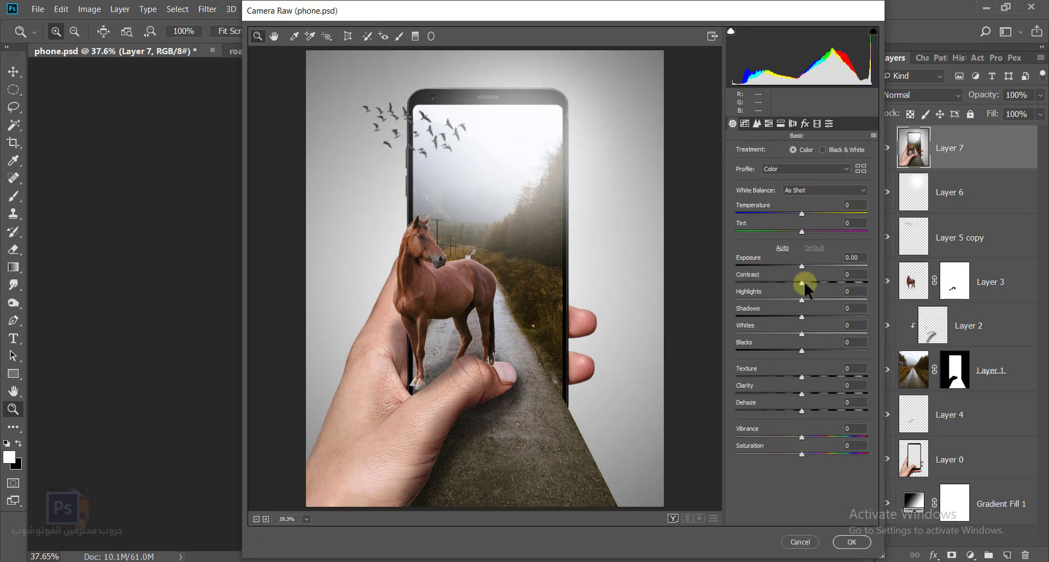
{"action": "left_click_drag", "start_coordinate": [803, 282], "coordinate": [817, 283]}
{"action": "left_click_drag", "start_coordinate": [801, 214], "coordinate": [803, 215]}
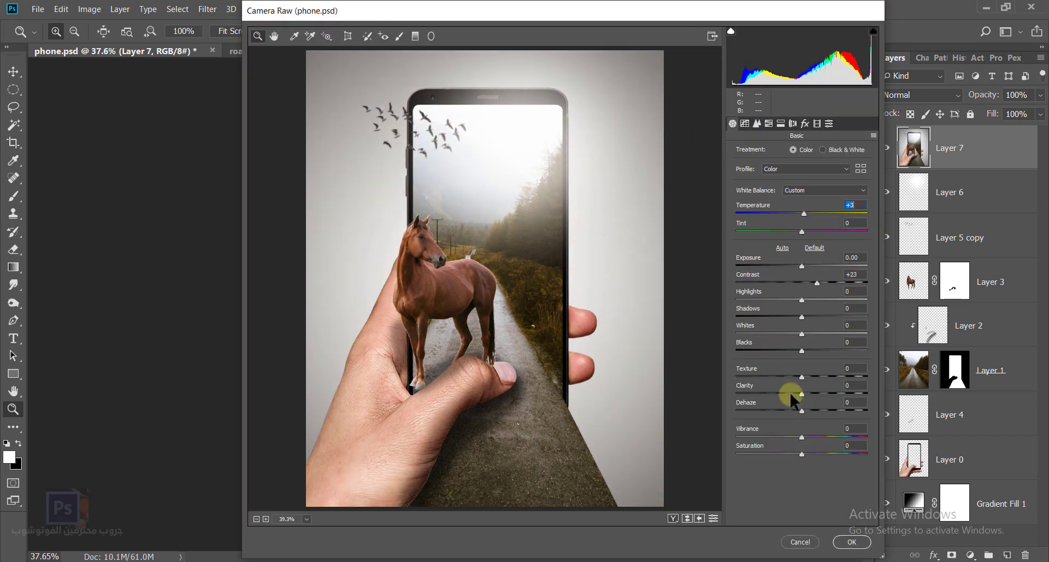
{"action": "mouse_move", "coordinate": [808, 393]}
{"action": "left_mouse_down"}
{"action": "mouse_move", "coordinate": [823, 393]}
{"action": "mouse_move", "coordinate": [806, 393]}
{"action": "mouse_move", "coordinate": [804, 375]}
{"action": "left_mouse_up"}
{"action": "left_click_drag", "start_coordinate": [802, 297], "coordinate": [774, 303]}
{"action": "left_click_drag", "start_coordinate": [803, 435], "coordinate": [808, 435]}
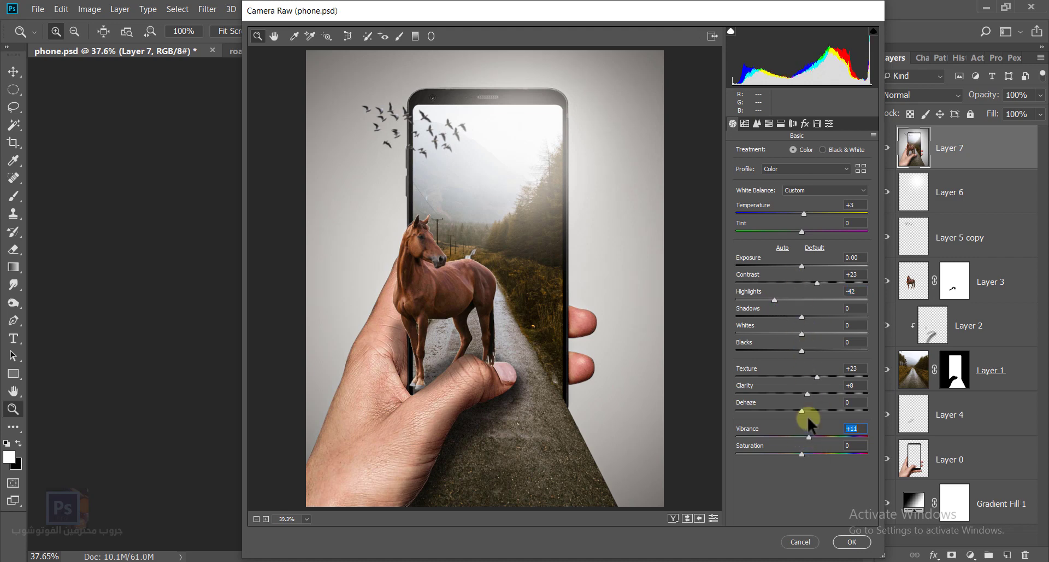
- Add a slight dark vignette in the Camera Raw effects and apply the filter to the merged layer
{"action": "left_click", "coordinate": [804, 124]}
{"action": "left_click_drag", "start_coordinate": [802, 266], "coordinate": [795, 269]}
{"action": "left_click", "coordinate": [851, 542]}
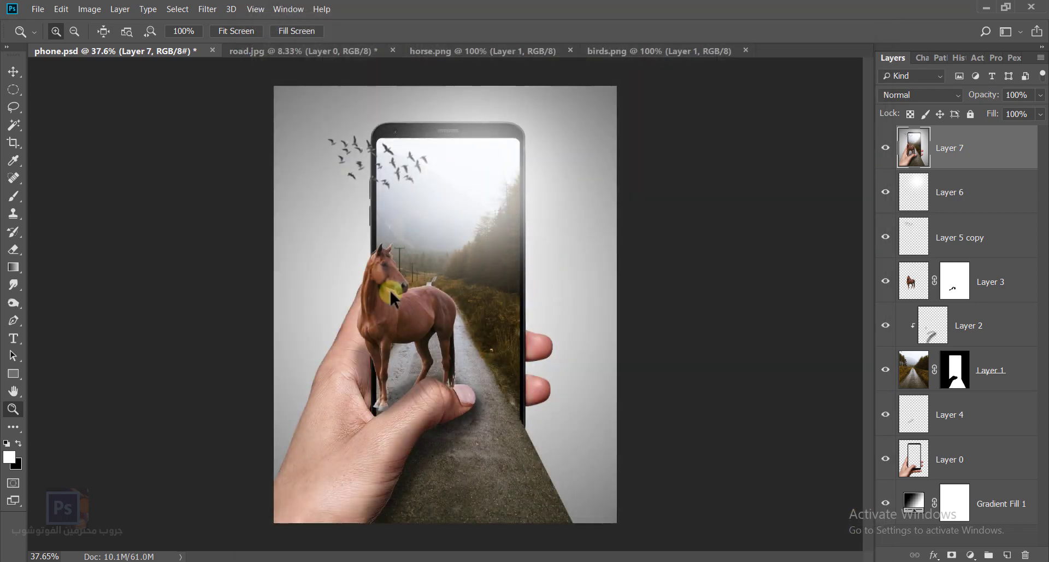
{"action": "right_click", "coordinate": [447, 277]}
{"action": "left_click", "coordinate": [449, 279]}
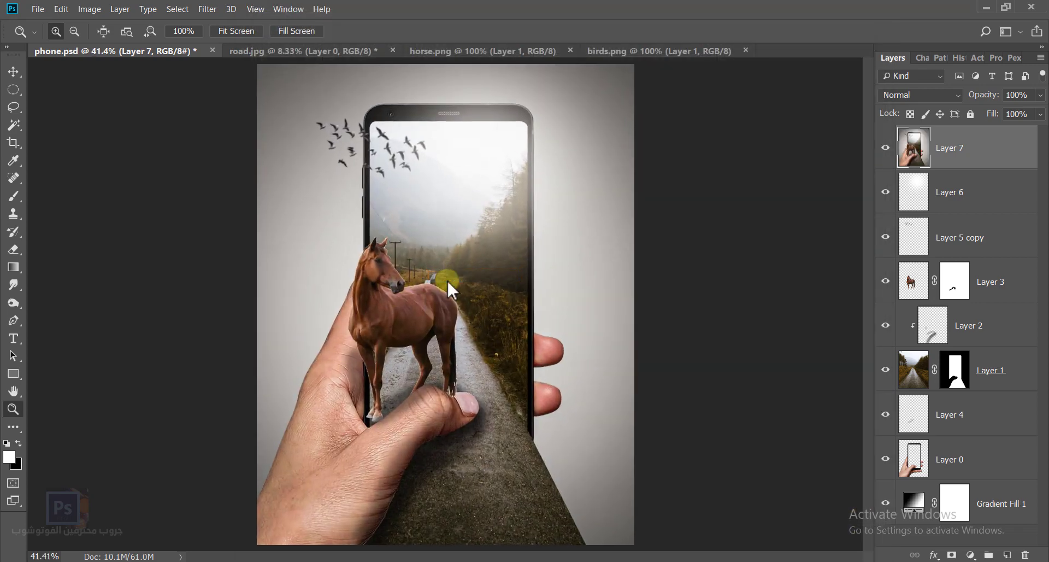
- Open the list of layer commands with Layer 7 selected
{"action": "left_click", "coordinate": [1042, 59]}
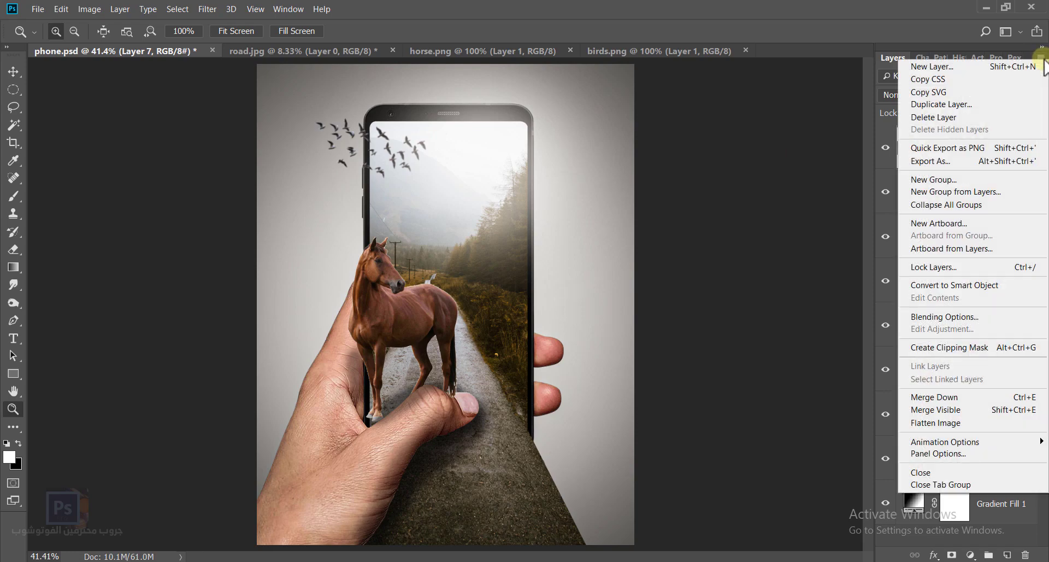